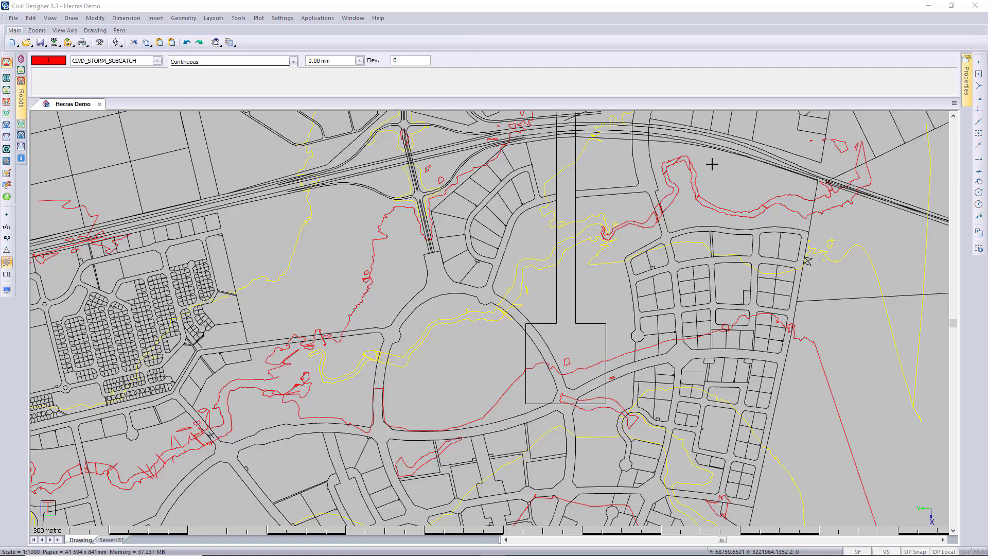
- Show height shading on the NGL surface and autoscale its height ranges
click(7, 290)
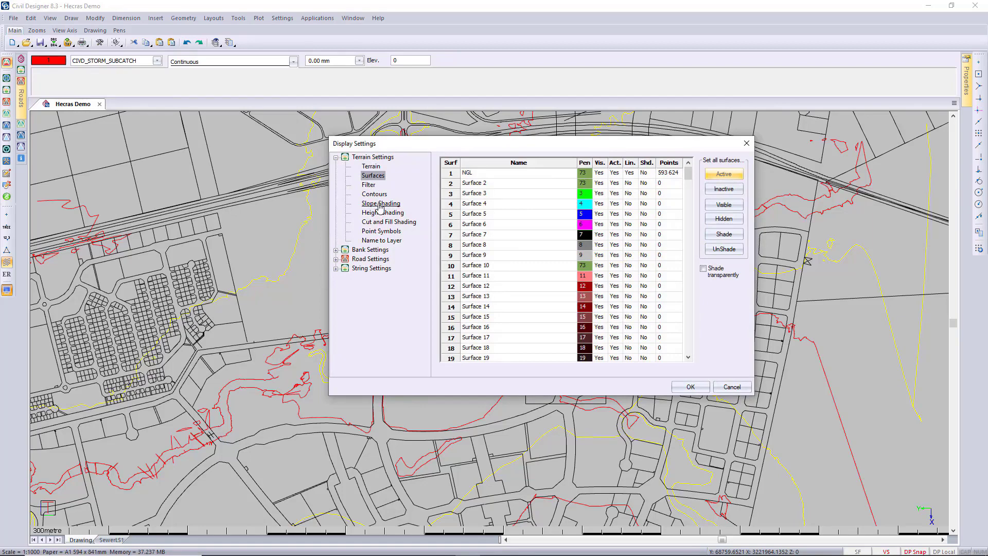
click(383, 213)
click(468, 162)
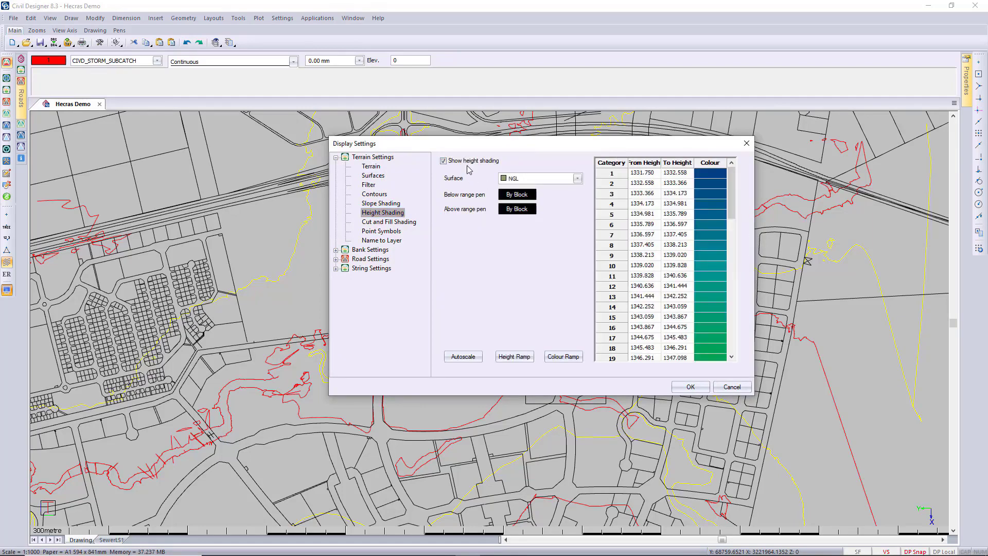
click(463, 356)
click(685, 387)
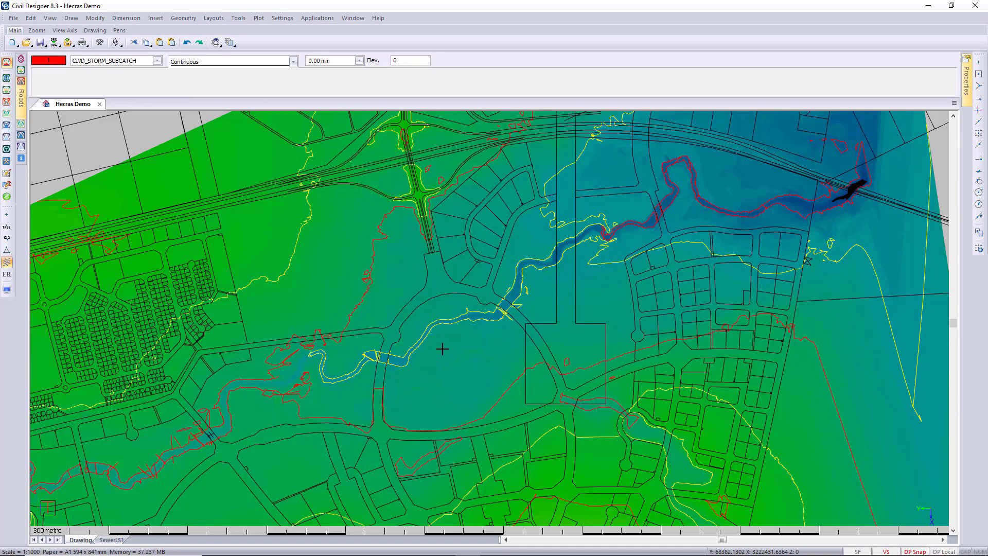
- Switch to Roads mode for the river stretch between the two road crossings and review the Roads option settings
right_click(474, 358)
click(494, 380)
click(362, 277)
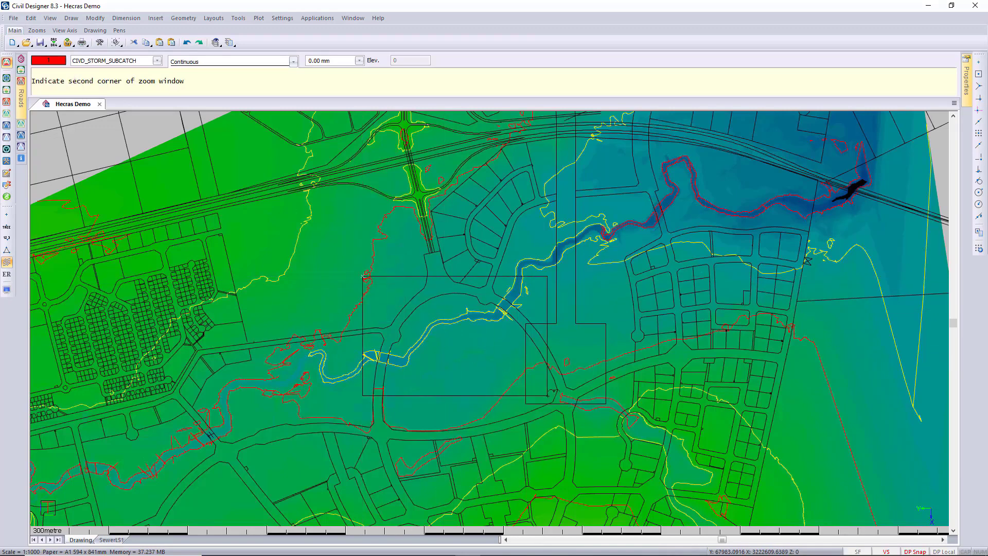
click(547, 395)
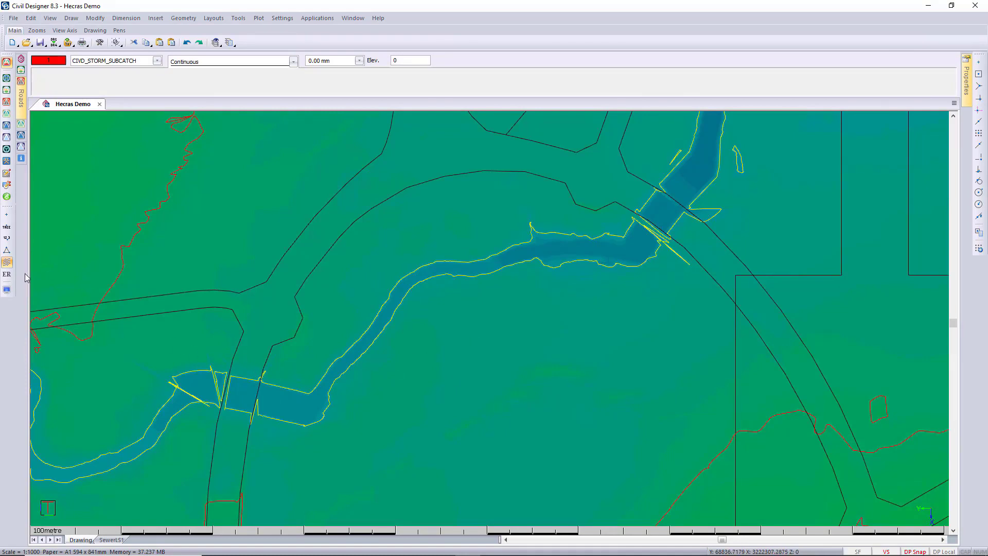
click(7, 90)
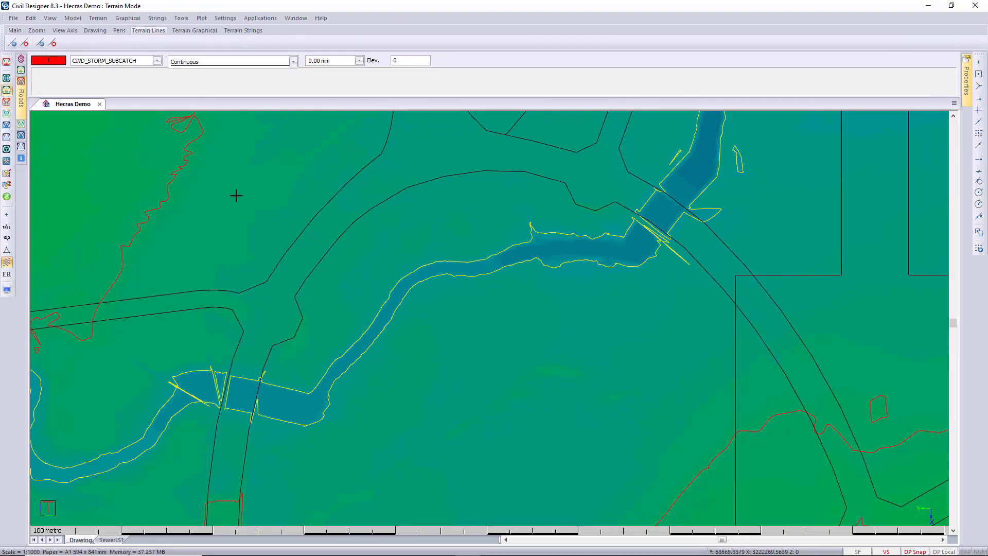
click(6, 101)
click(14, 18)
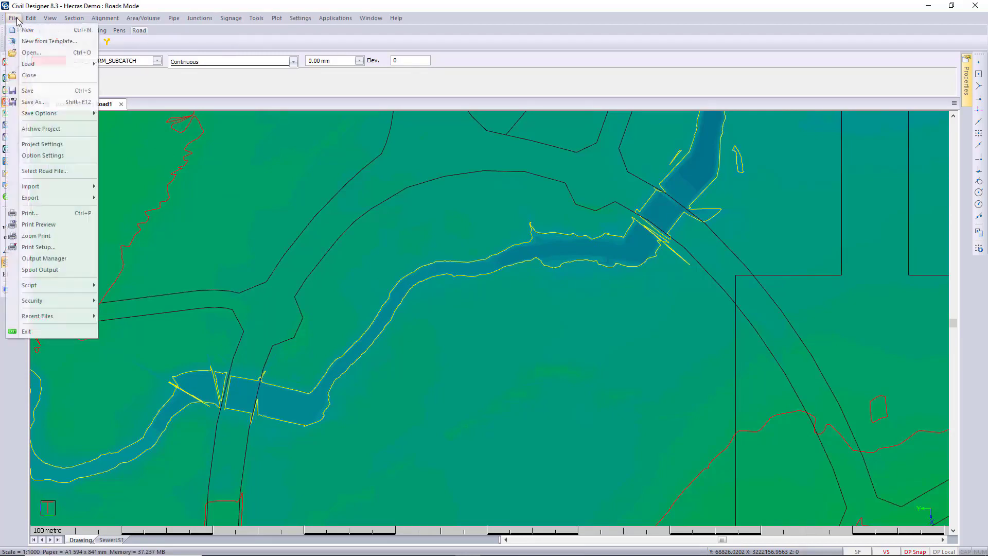
click(43, 156)
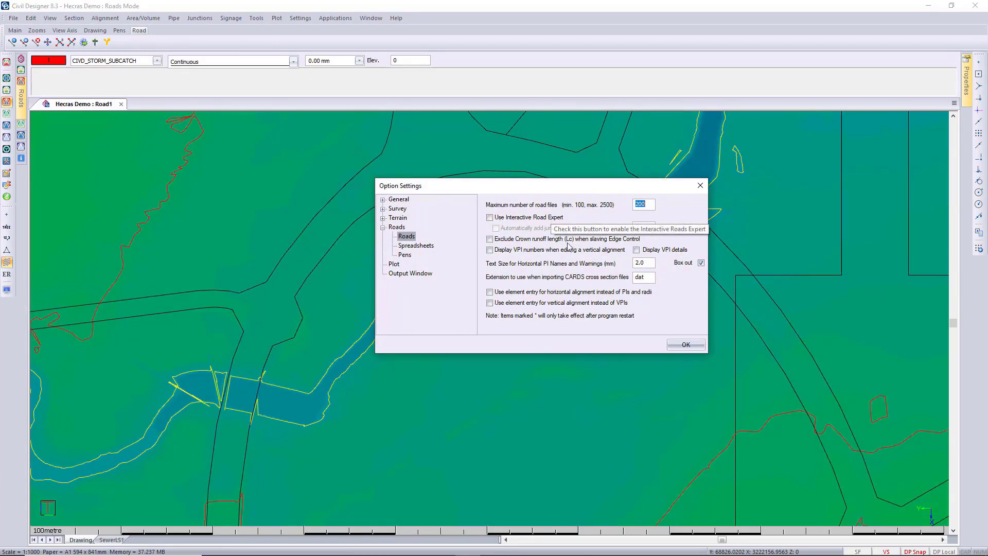
click(685, 345)
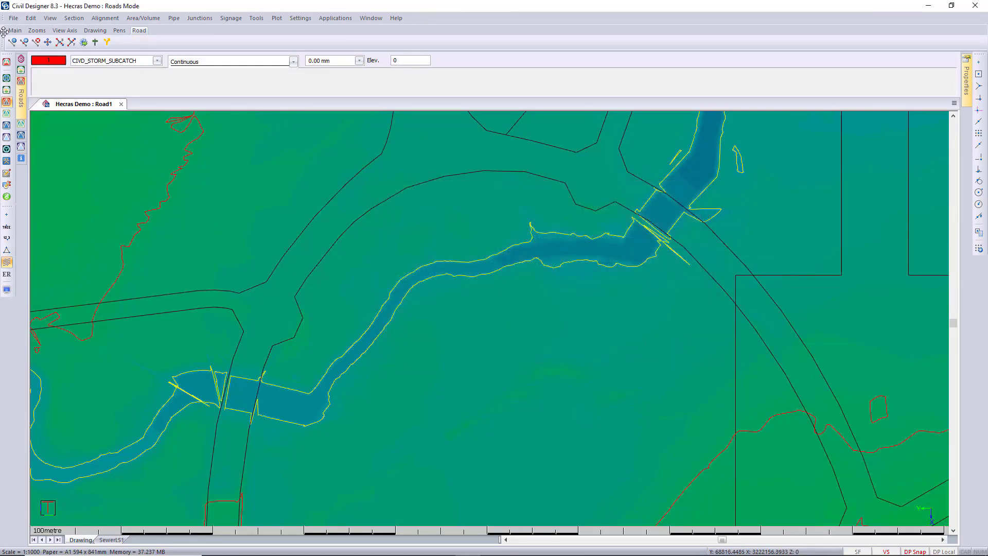
- Open the control panel of the existing road file and set its road name to SW CH
click(13, 18)
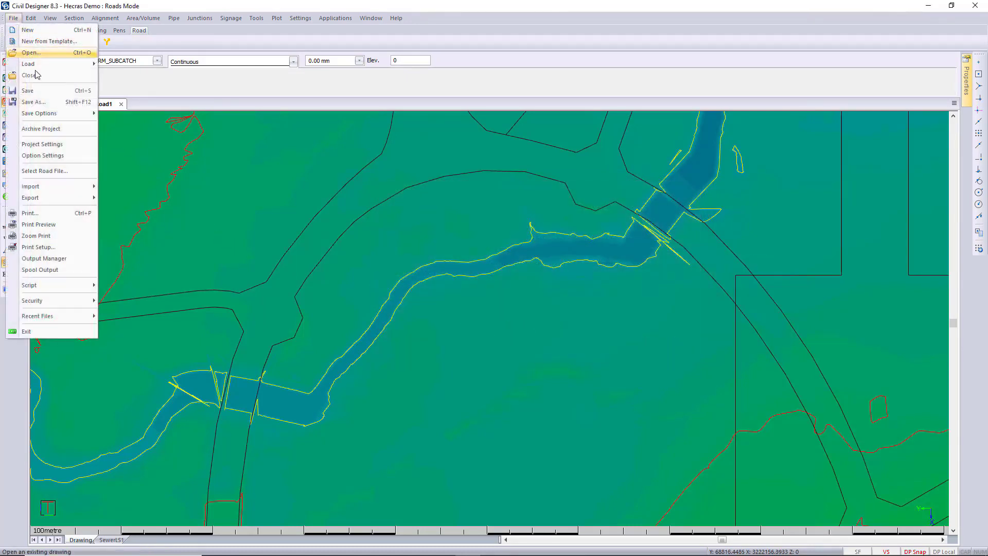
click(76, 172)
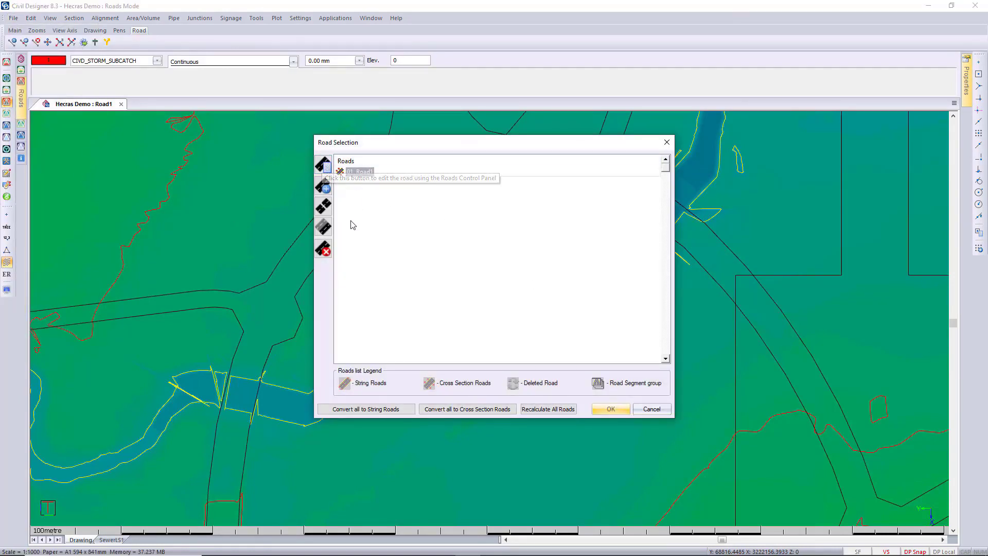
click(325, 189)
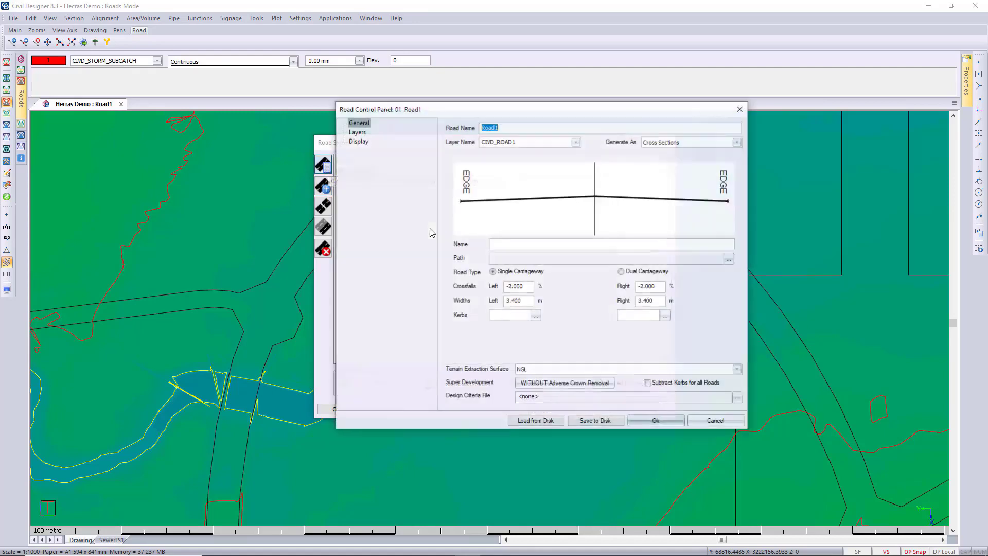
text(SW CH)
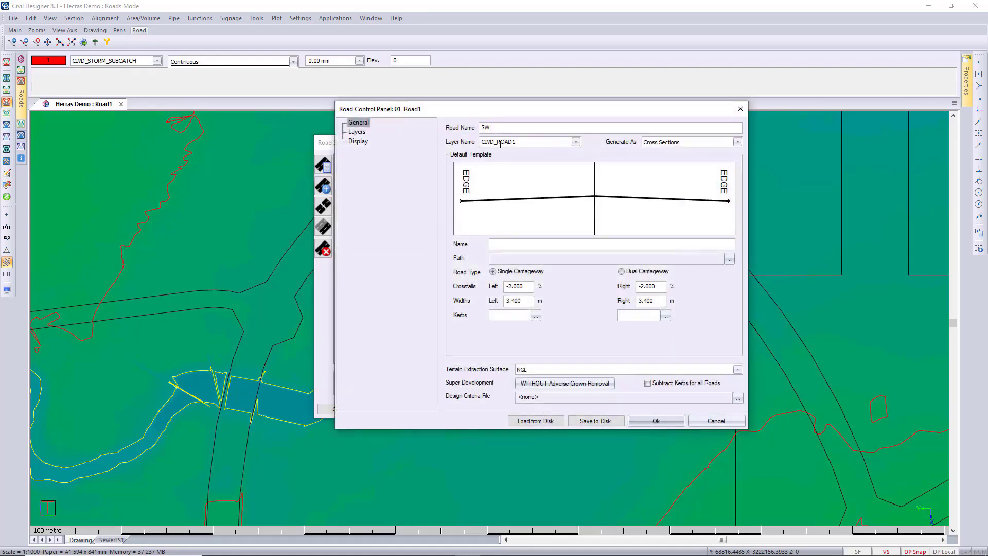
- Rename the road's Layer 1 as R and accept the road as the current one
click(357, 131)
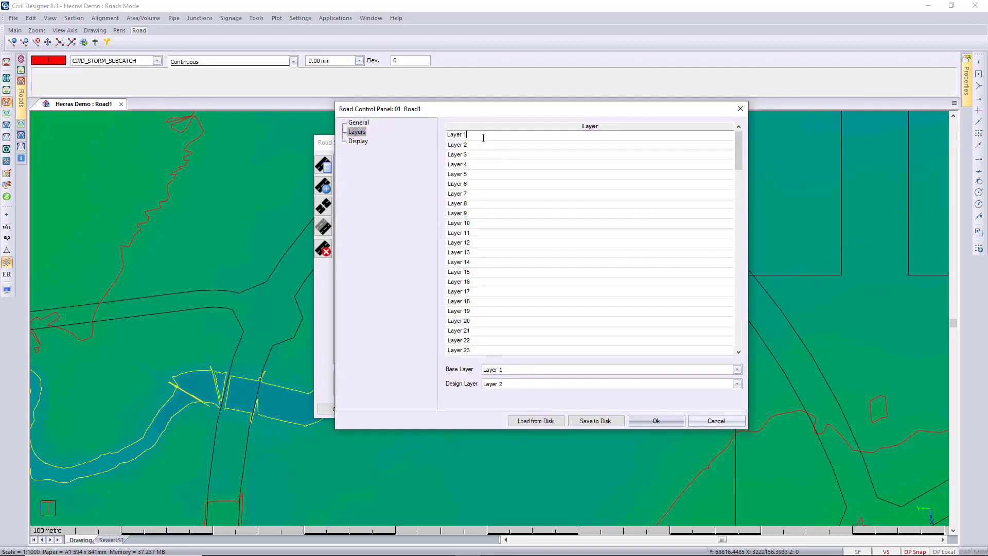
key(ctrl+a)
text(R)
click(649, 424)
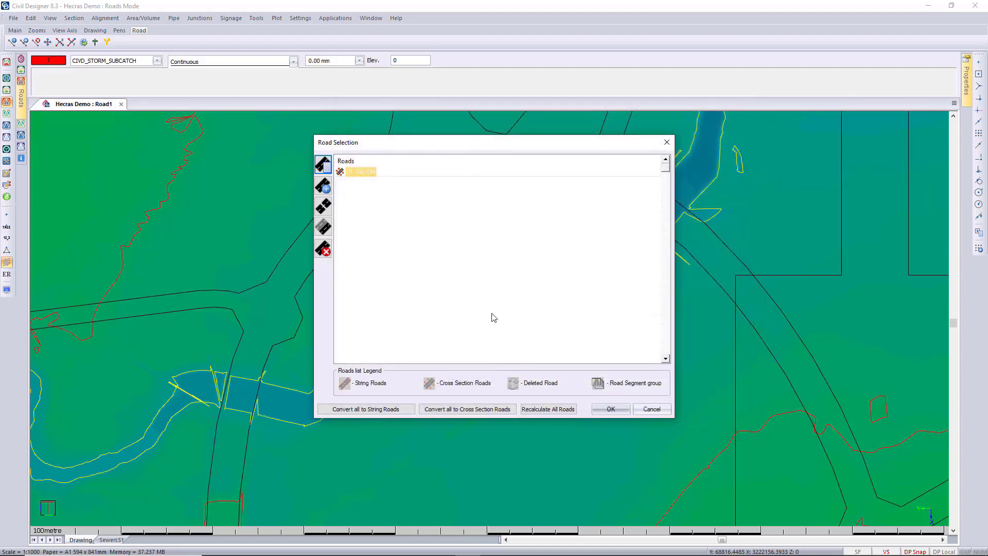
click(611, 410)
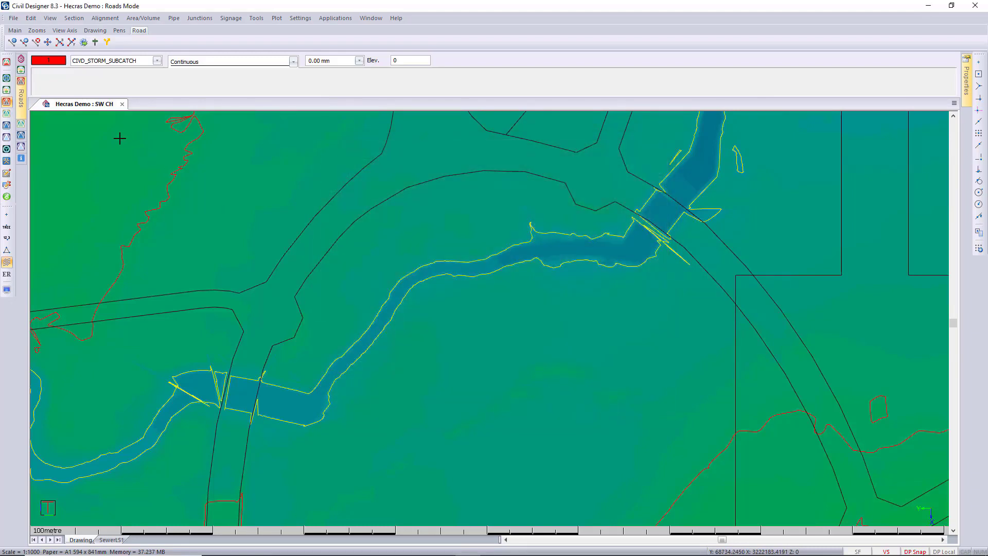
- Turn off the terrain height shading and display the surface triangulation instead
click(7, 290)
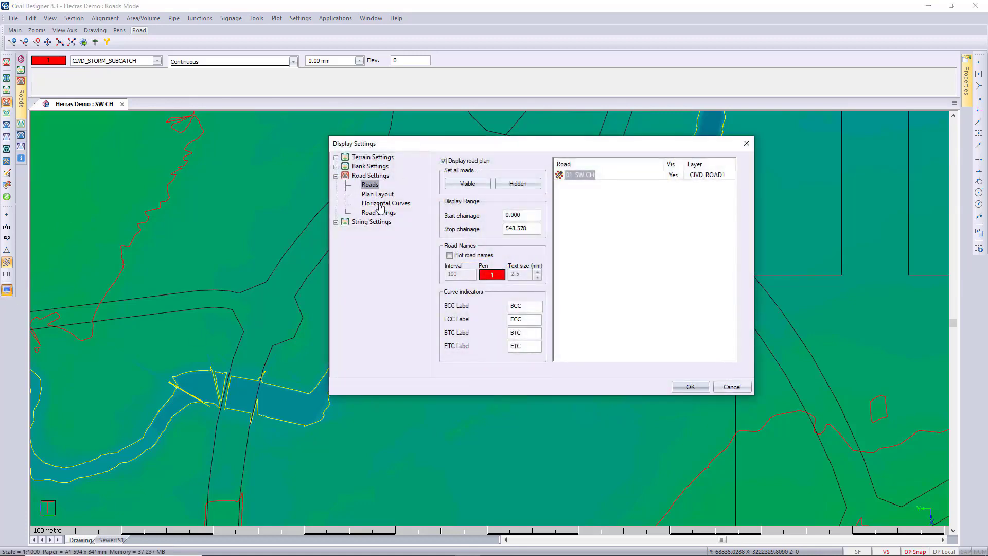
click(336, 157)
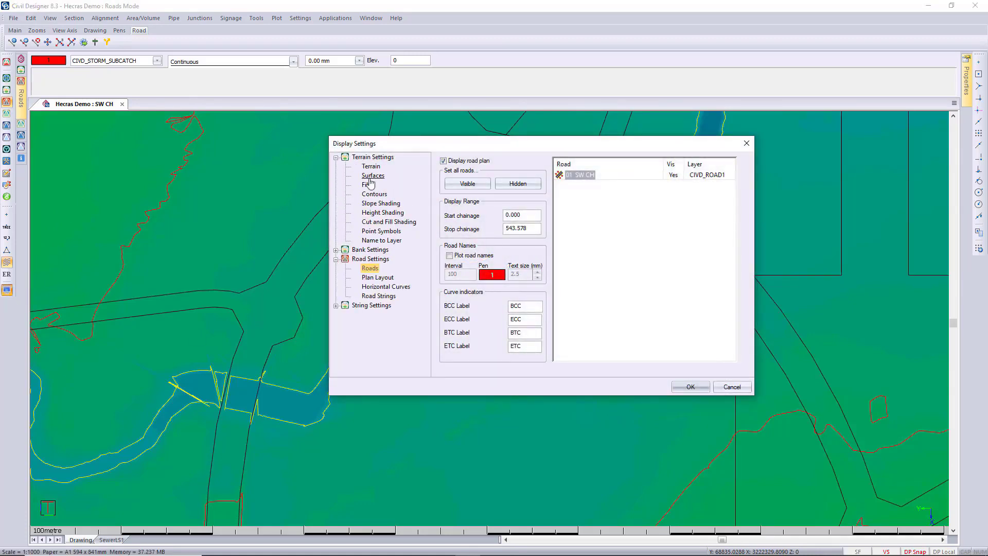
click(381, 203)
click(382, 213)
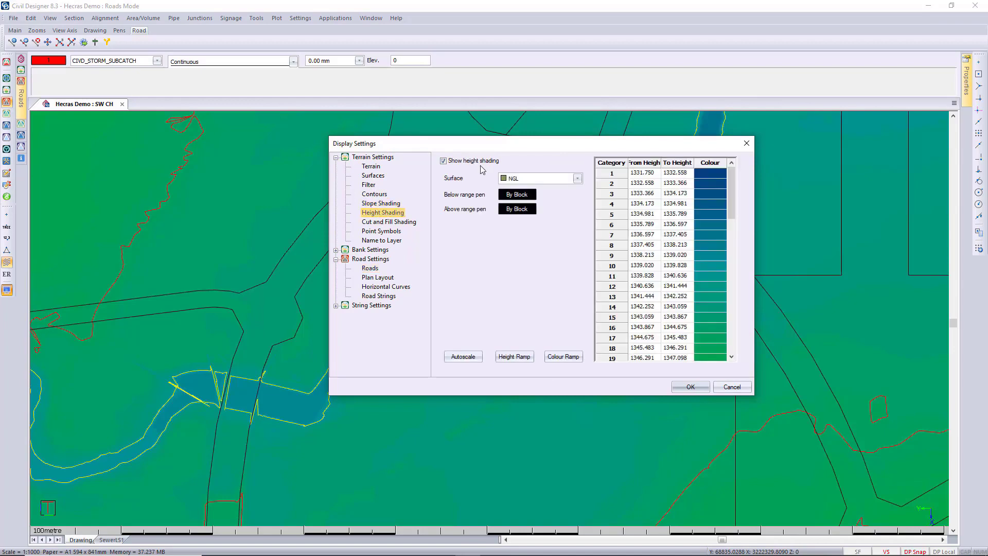
click(690, 387)
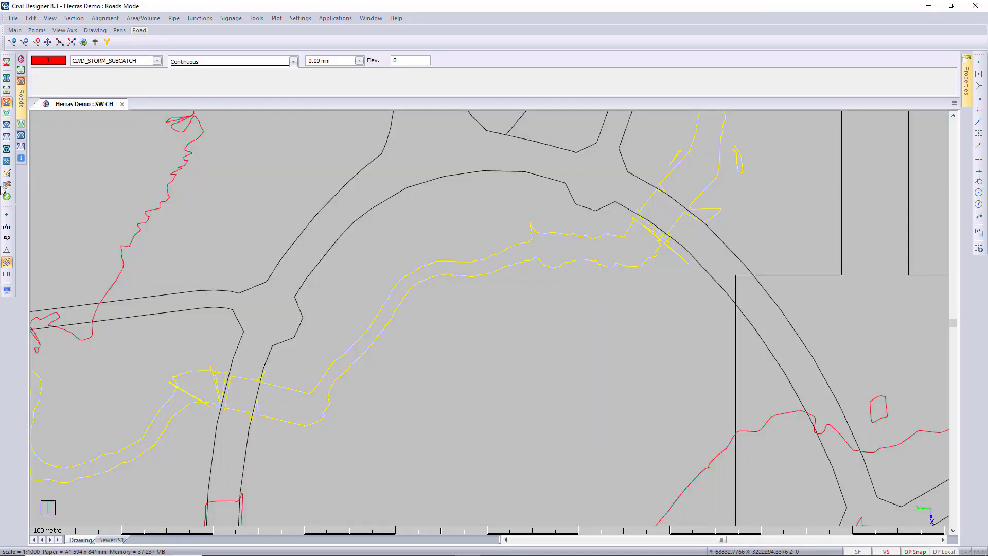
click(7, 250)
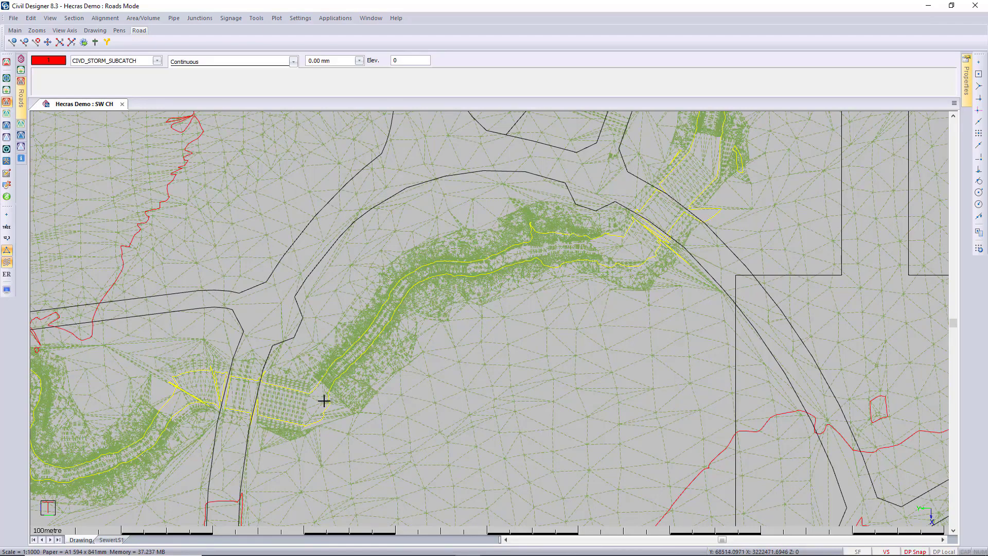
- In drawing mode, start a polyline along the river centreline from the western road crossing into the narrow channel
scroll(324, 400, up, 3)
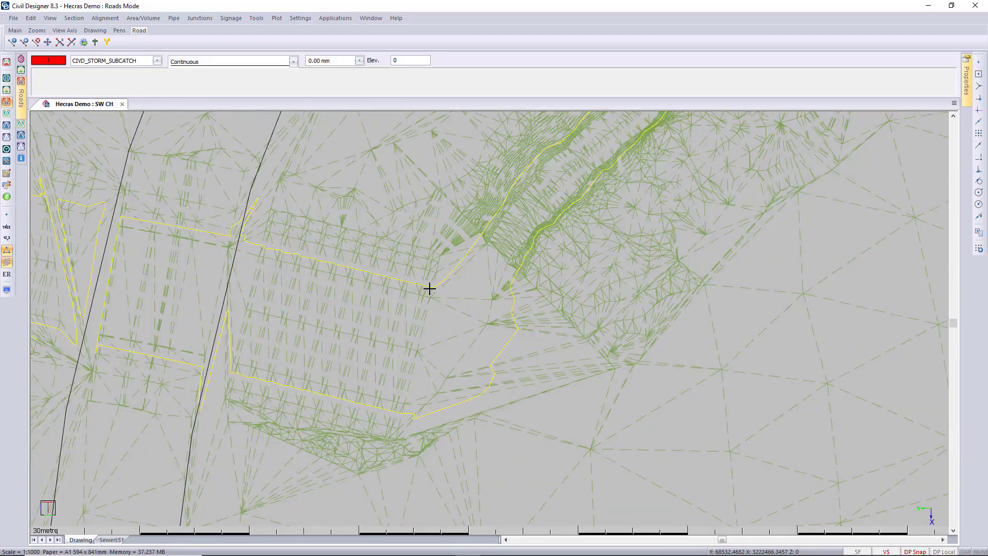
click(6, 62)
click(71, 18)
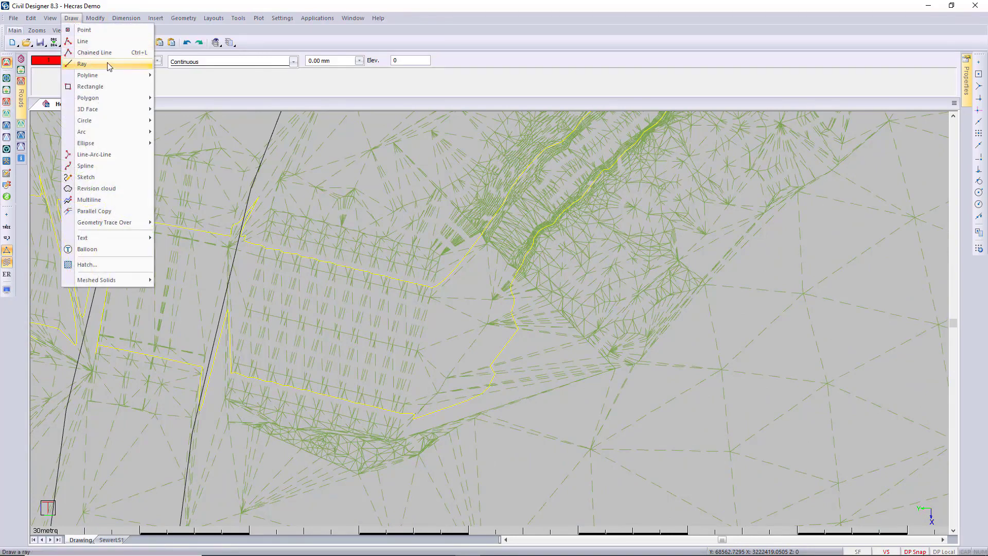
mouse_move(136, 75)
click(212, 76)
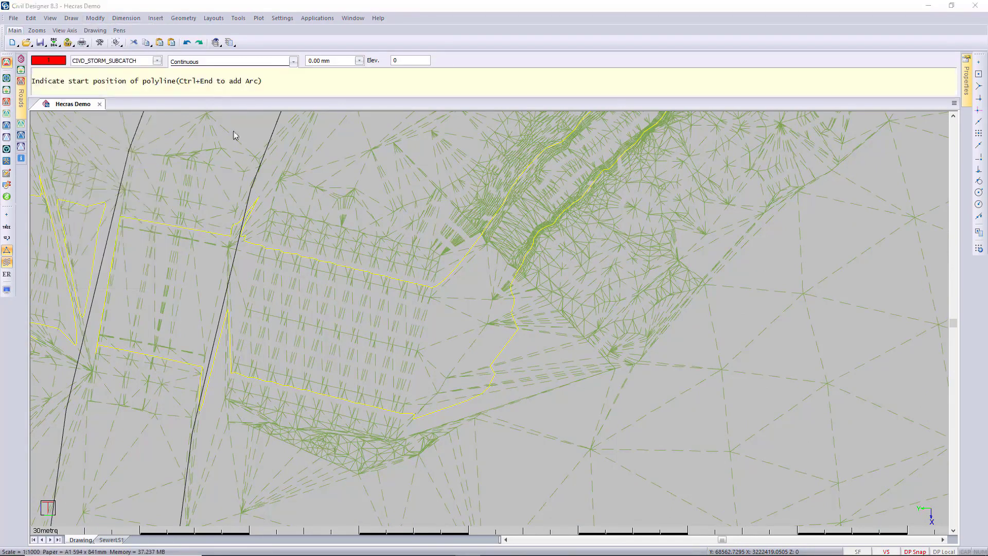
click(246, 307)
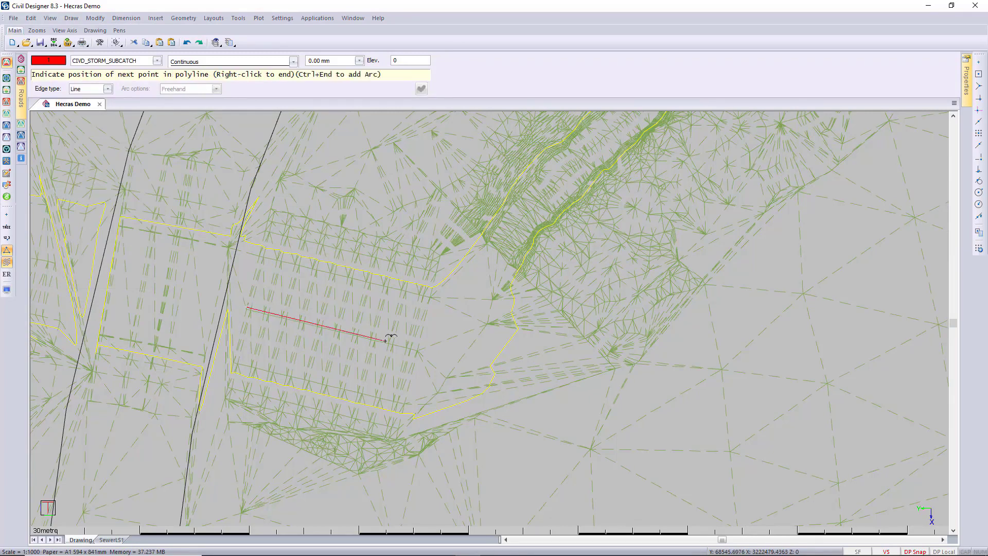
click(422, 349)
click(468, 308)
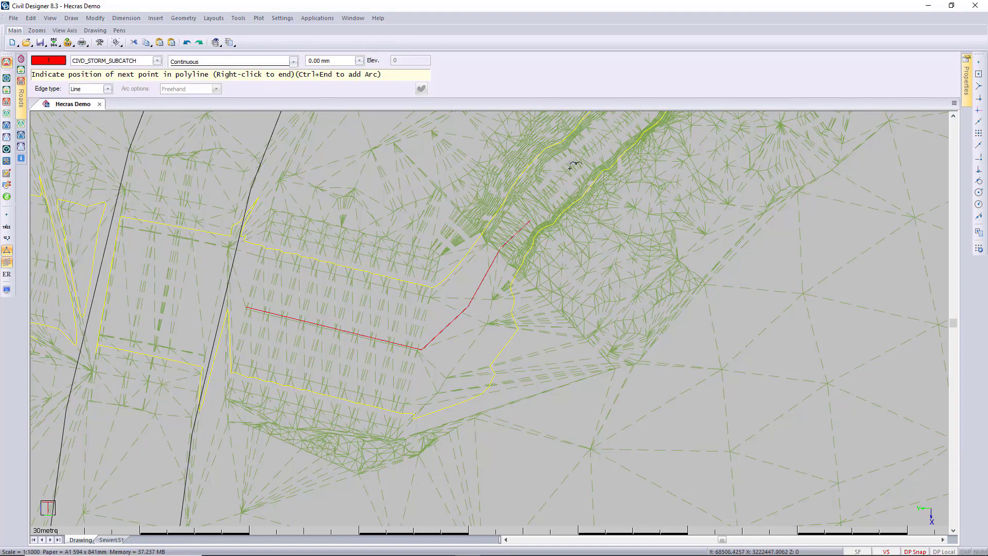
click(589, 154)
- Continue the polyline along the channel centreline, following the bend towards the east
scroll(669, 225, down, 3)
scroll(491, 319, down, 1)
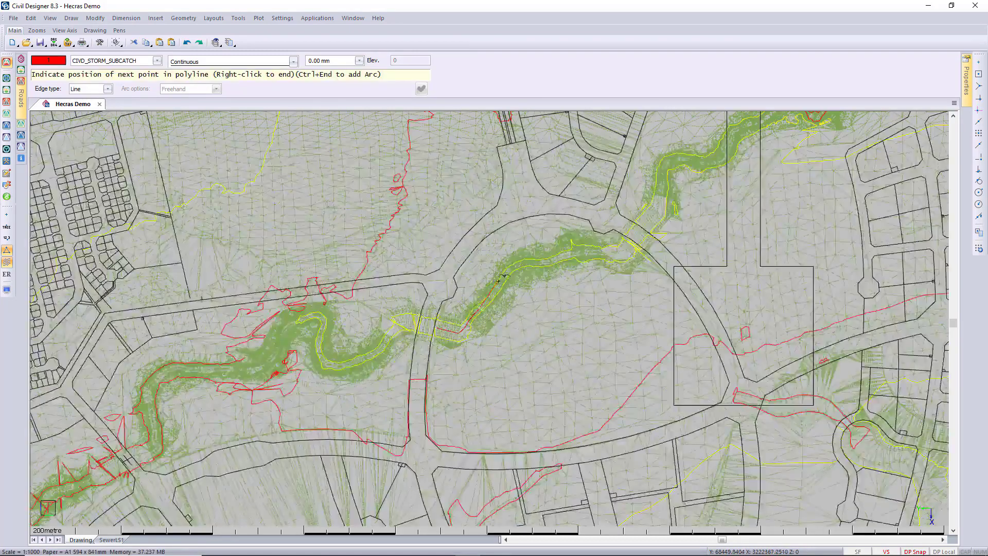
scroll(417, 385, up, 4)
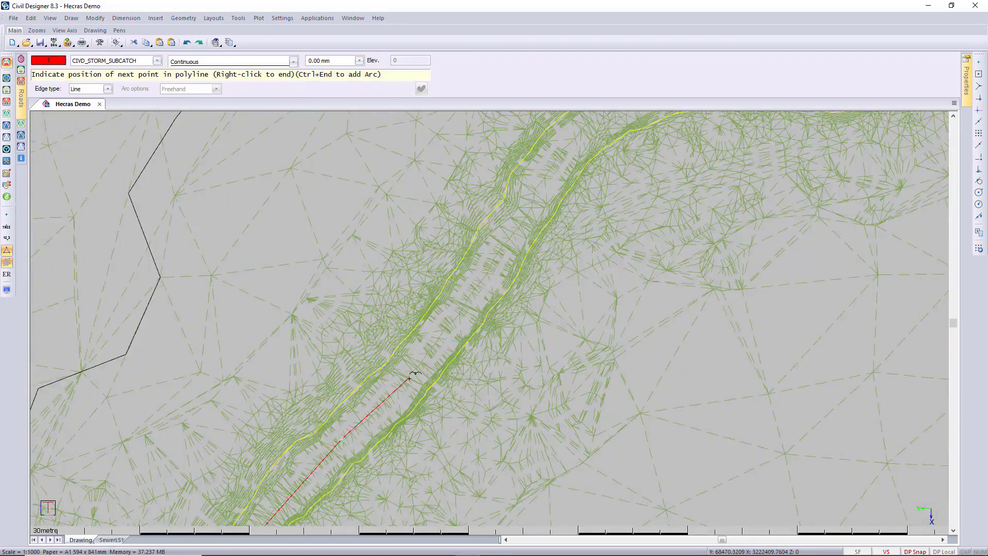
click(409, 378)
scroll(521, 223, up, 1)
scroll(435, 379, down, 1)
click(406, 370)
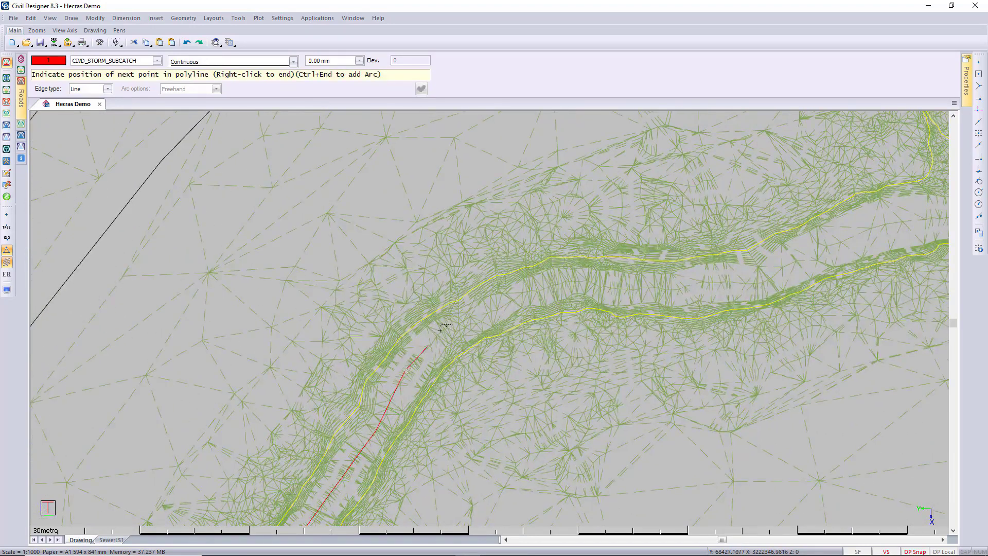
click(455, 323)
click(549, 285)
click(708, 285)
- Extend the centreline polyline through the wider channel to the eastern road crossing and finish it there
middle_drag(877, 258, 471, 355)
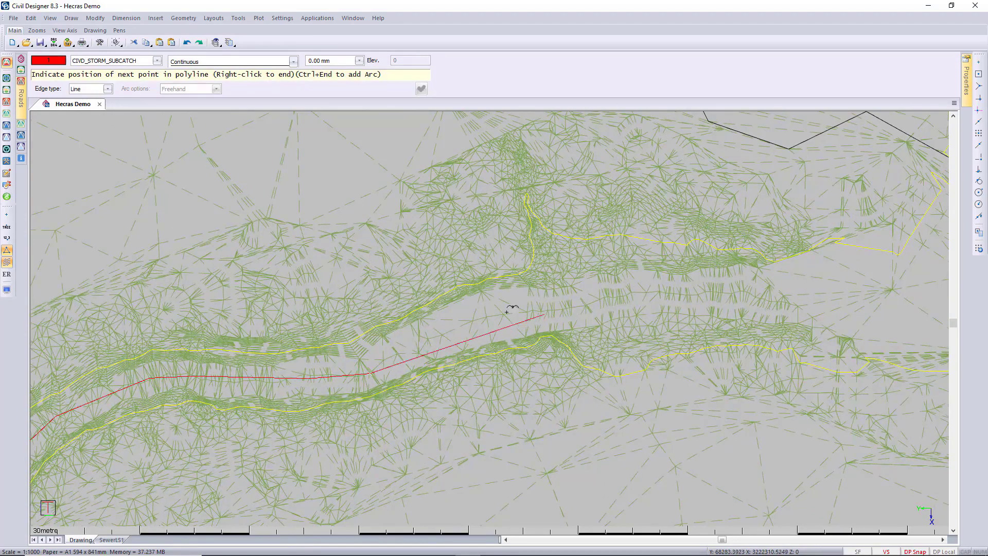
click(489, 312)
click(627, 297)
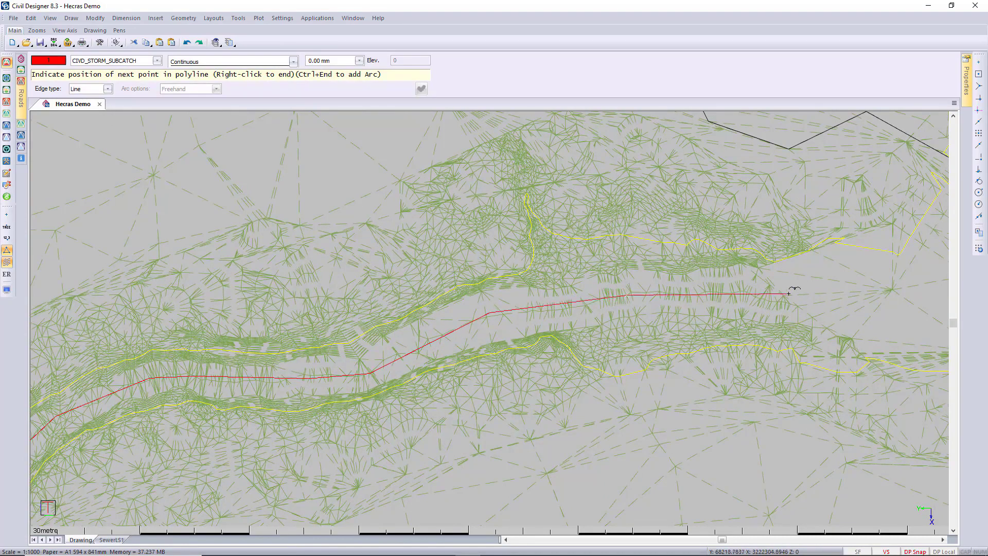
middle_drag(794, 289, 470, 331)
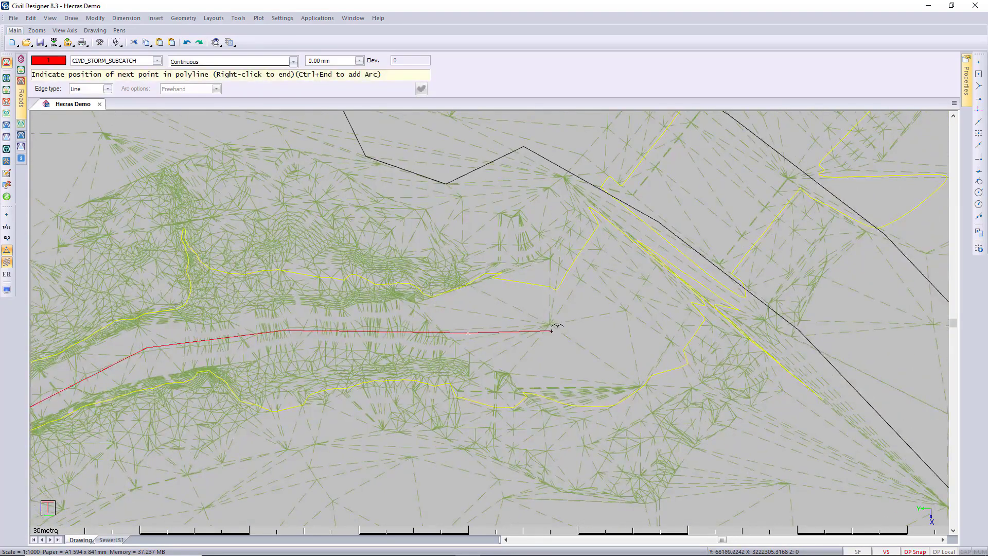
click(621, 320)
click(660, 274)
scroll(501, 319, down, 2)
middle_drag(395, 359, 478, 328)
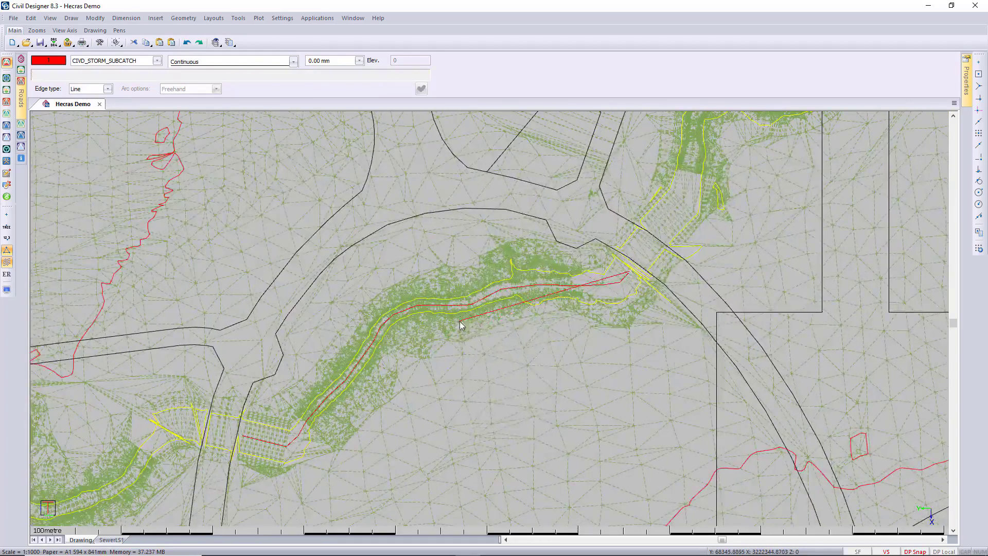
right_click(461, 323)
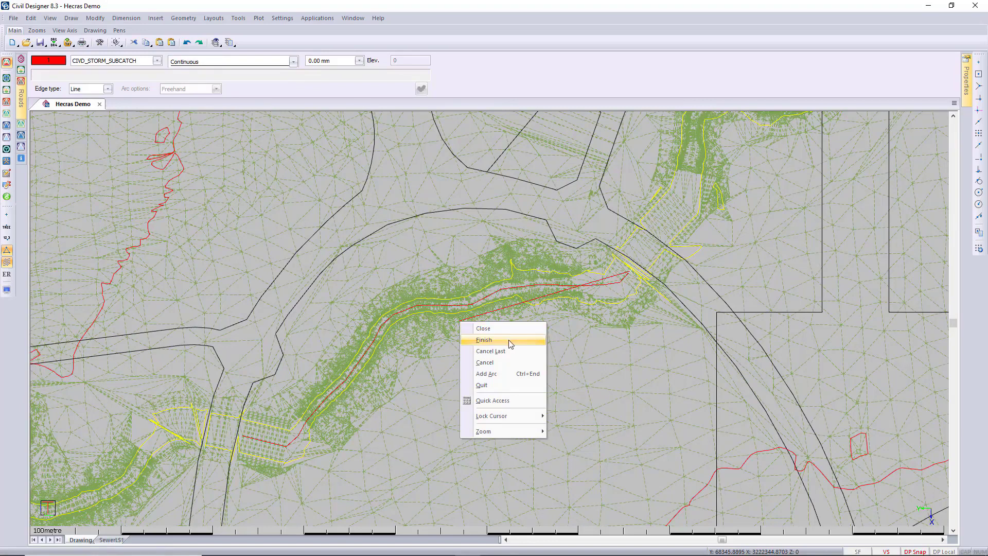
click(509, 340)
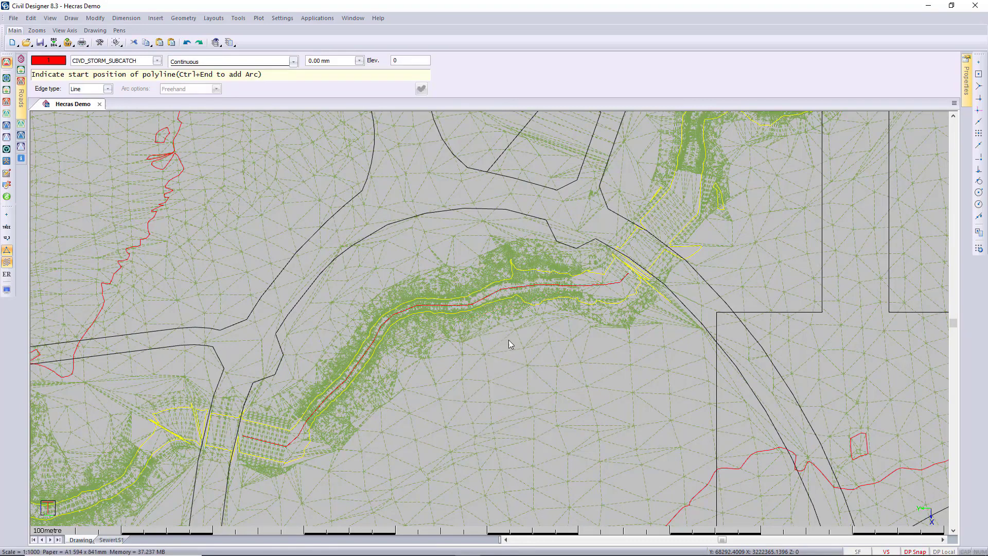
- In Roads mode, extract only the horizontal alignment of SW CH from CAD entities, using the red river centreline polyline
key(Escape)
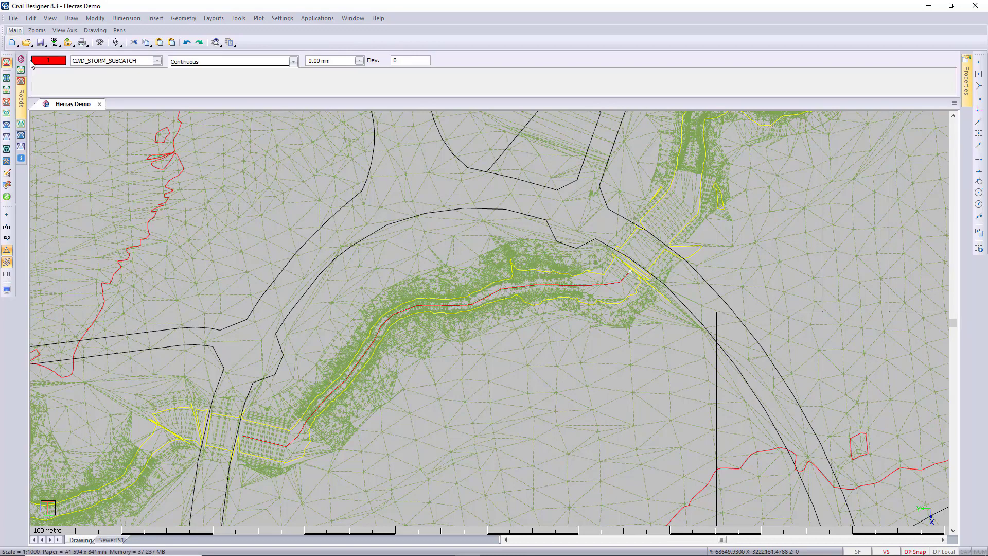
click(6, 102)
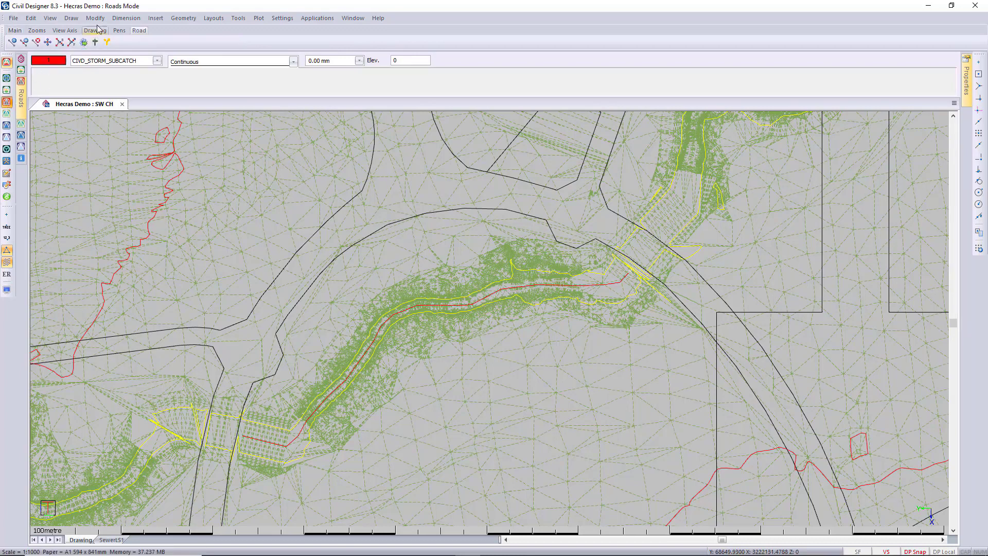
click(106, 18)
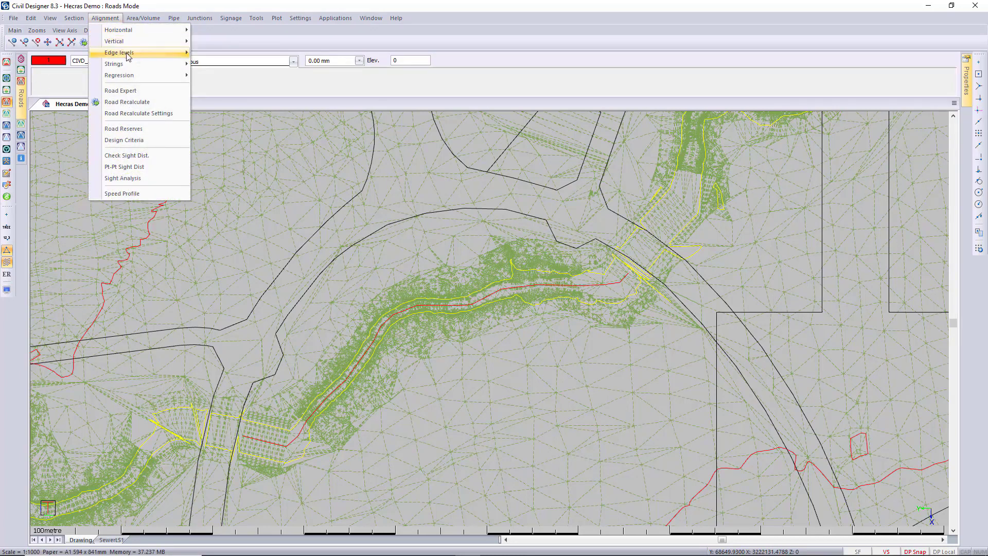
mouse_move(140, 76)
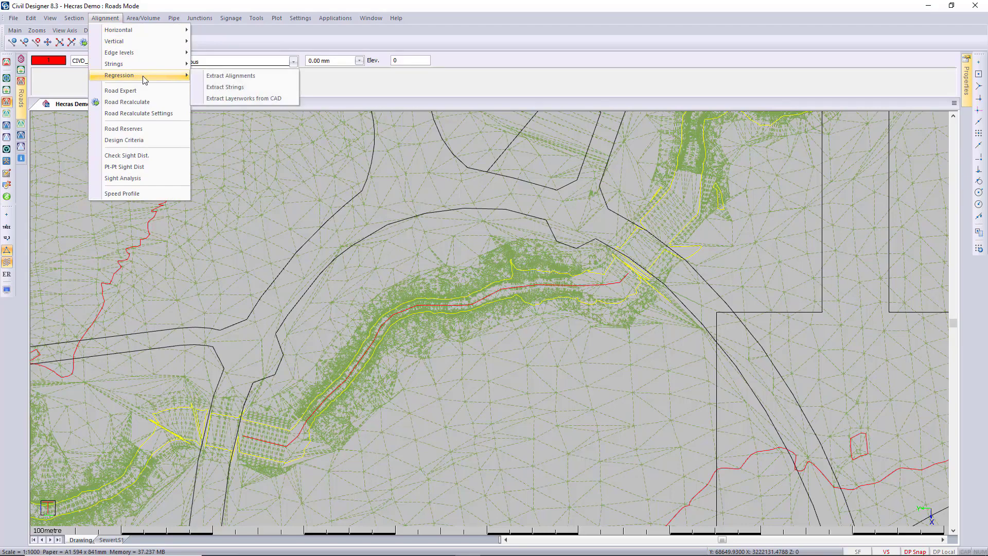
click(268, 82)
click(463, 205)
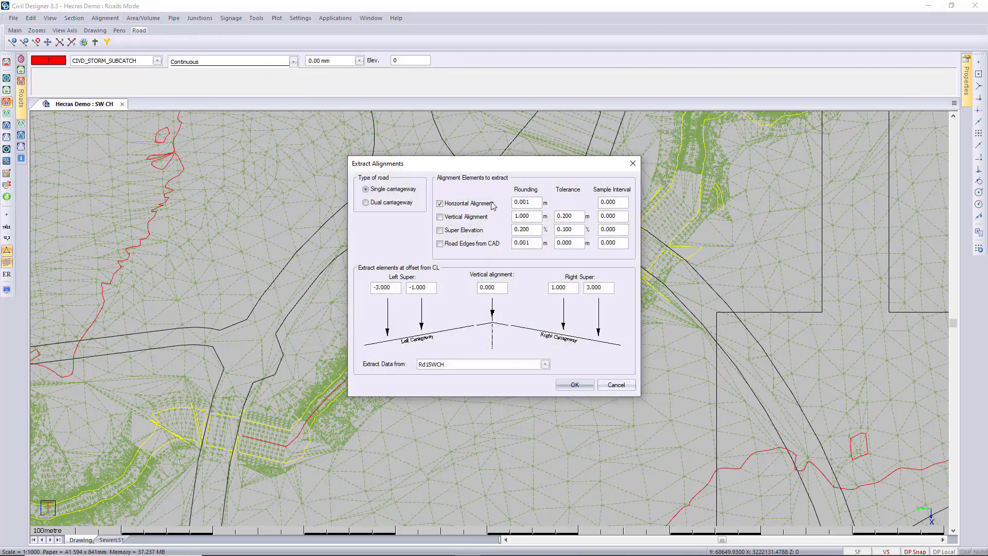
click(577, 385)
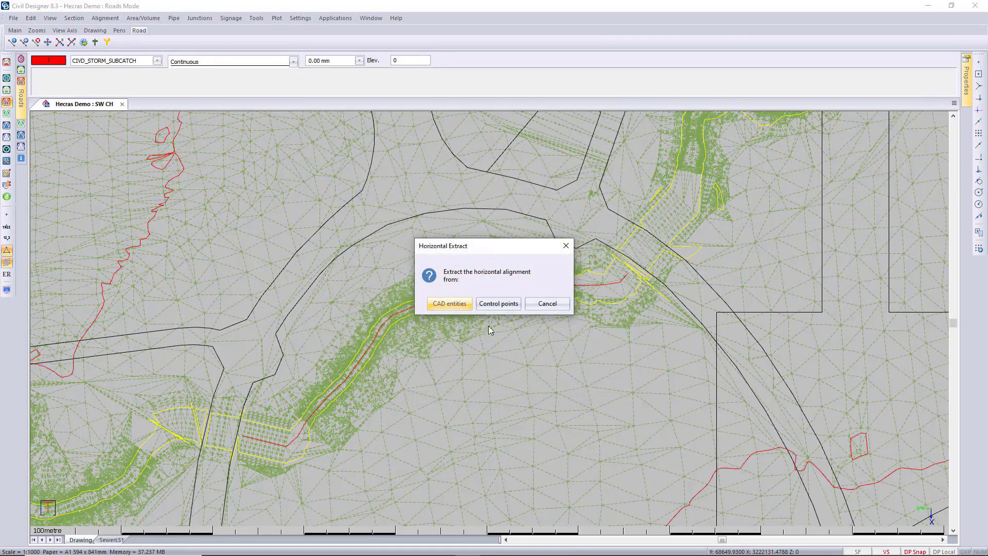
click(440, 306)
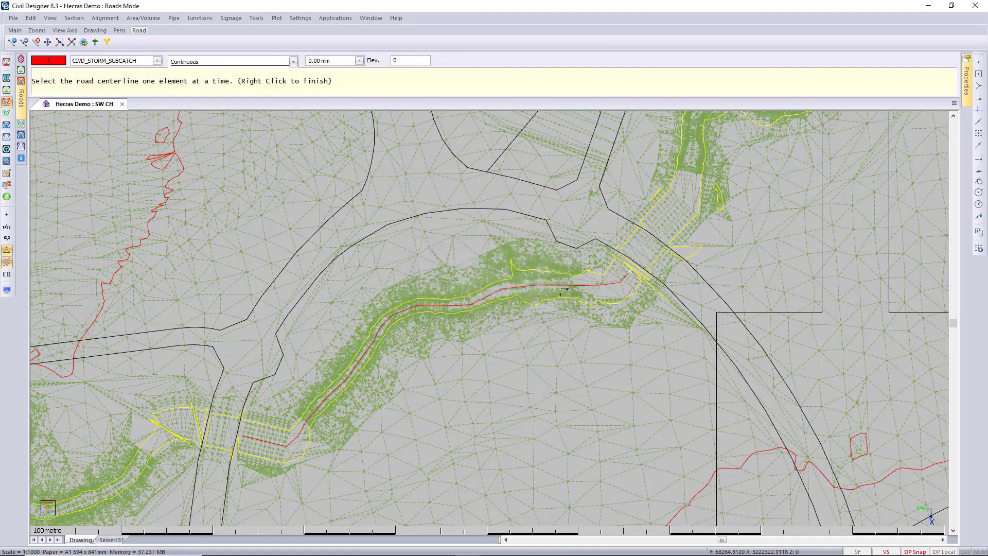
click(588, 285)
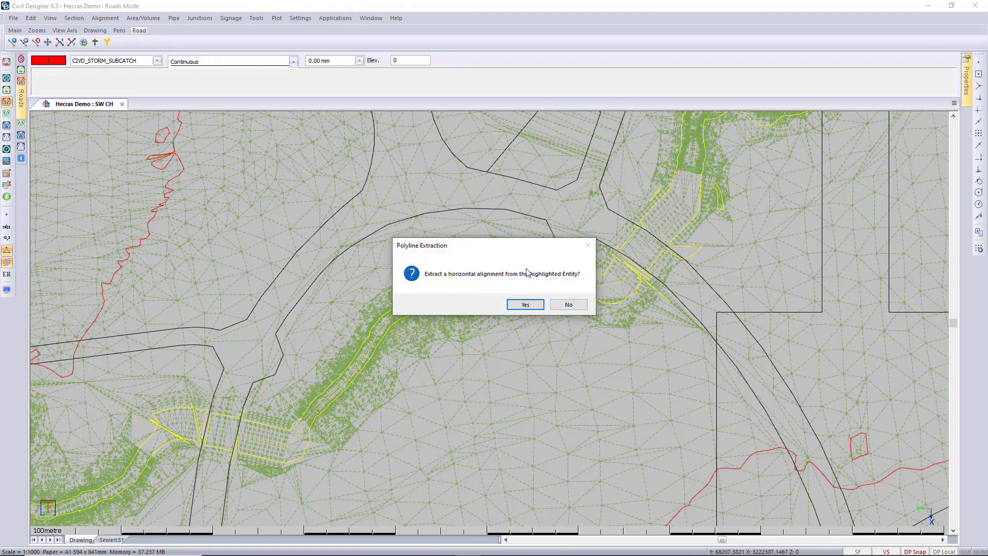
click(525, 304)
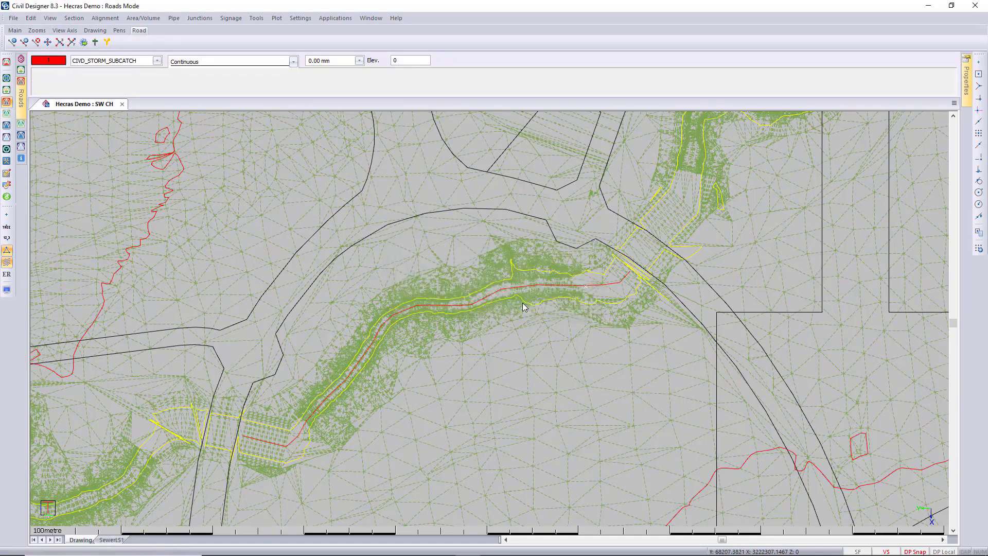
- Coordinate the horizontal alignment from chainage 0 to 507.218 at 10 m intervals on straights and 1 m on curves, overwriting current road layers
click(105, 18)
mouse_move(138, 34)
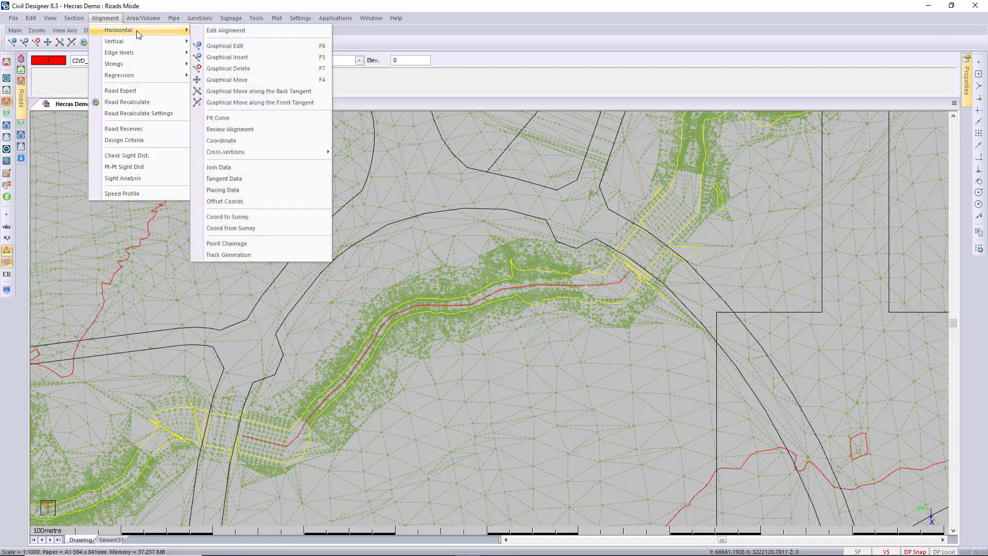
click(269, 140)
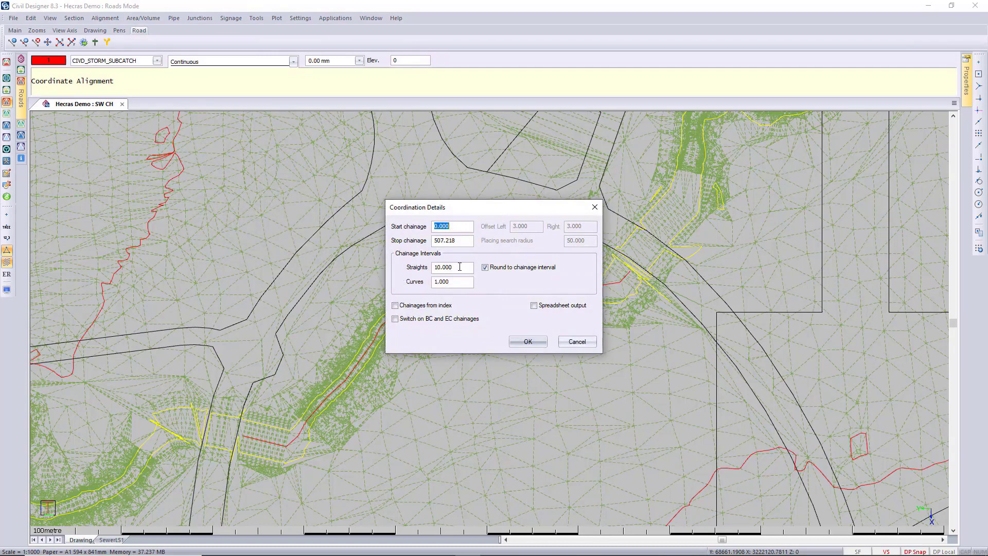
click(528, 342)
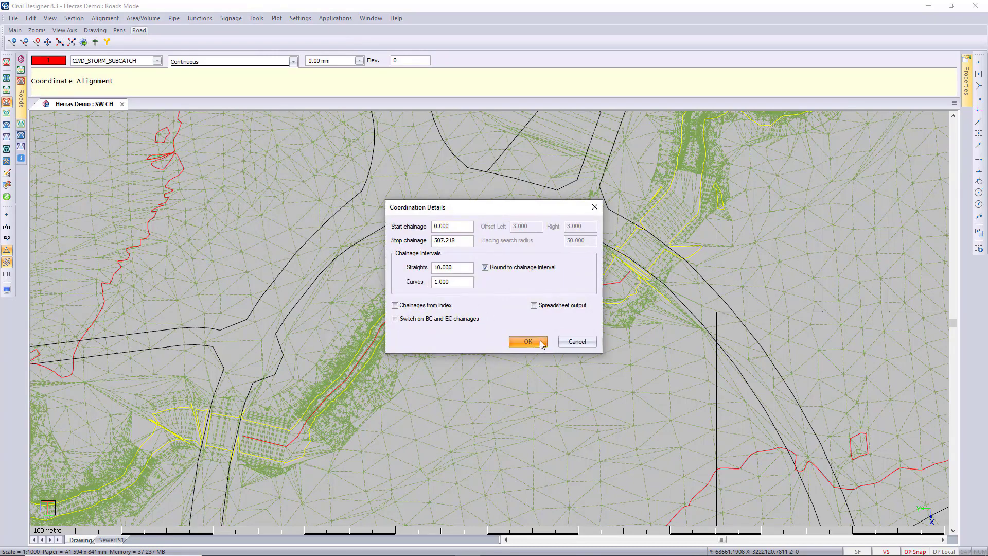
click(579, 333)
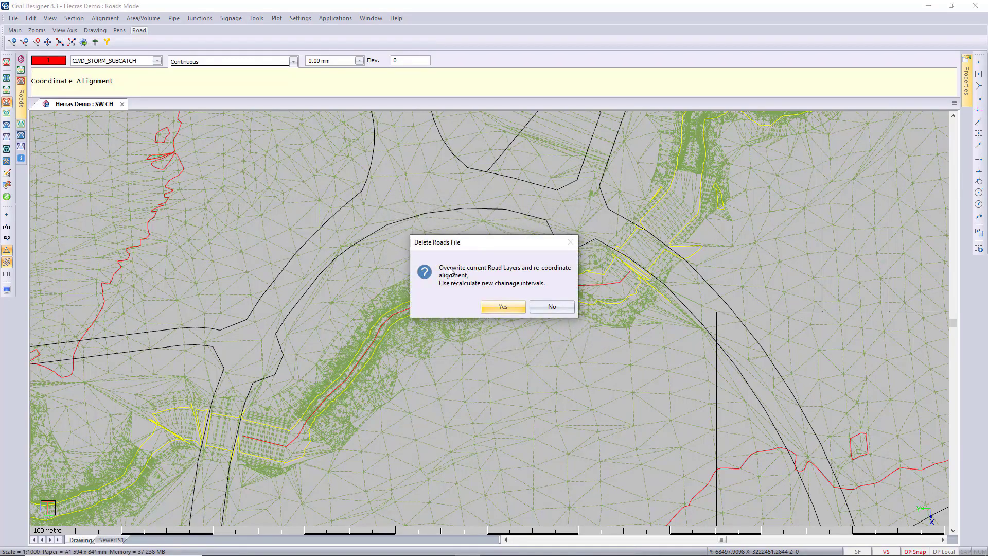
click(511, 308)
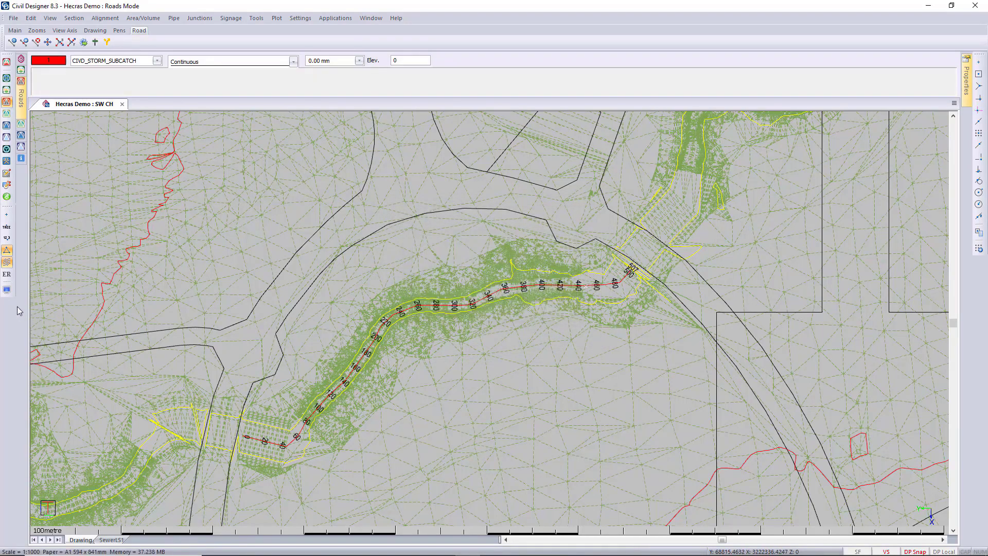
- Extract ground cross-sections along the alignment from the NGL surface, 100 m wide on each side, storing them to road layer Rd1SWCH
click(97, 19)
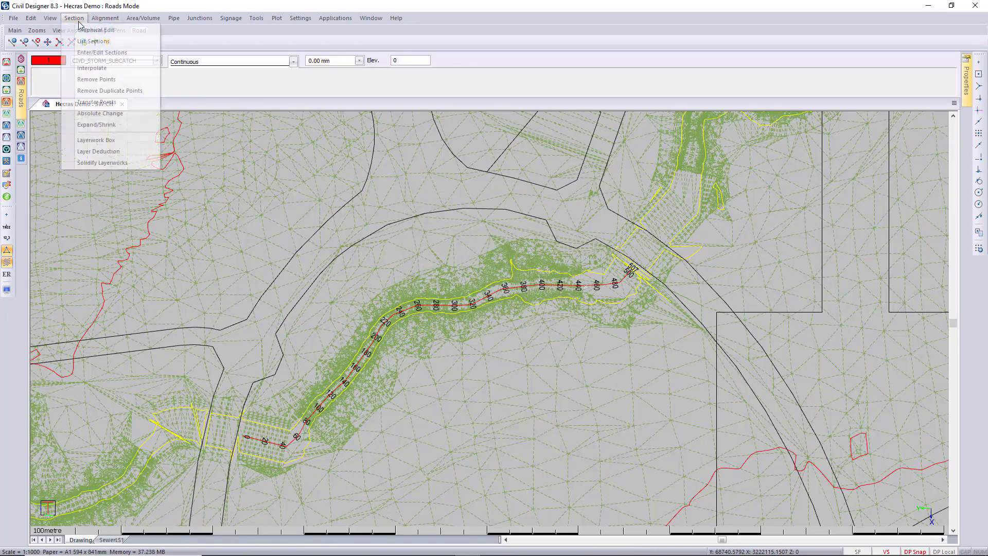
mouse_move(129, 30)
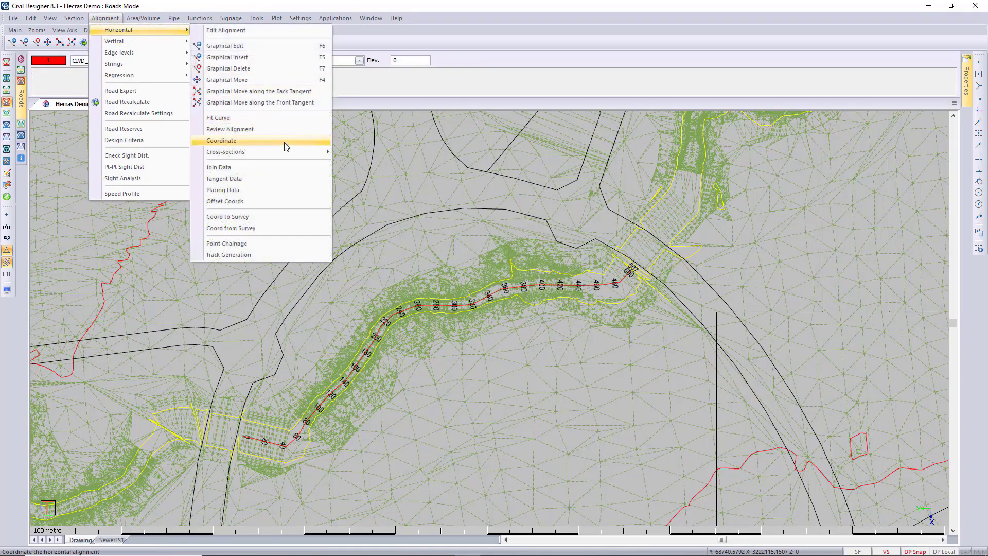
mouse_move(288, 151)
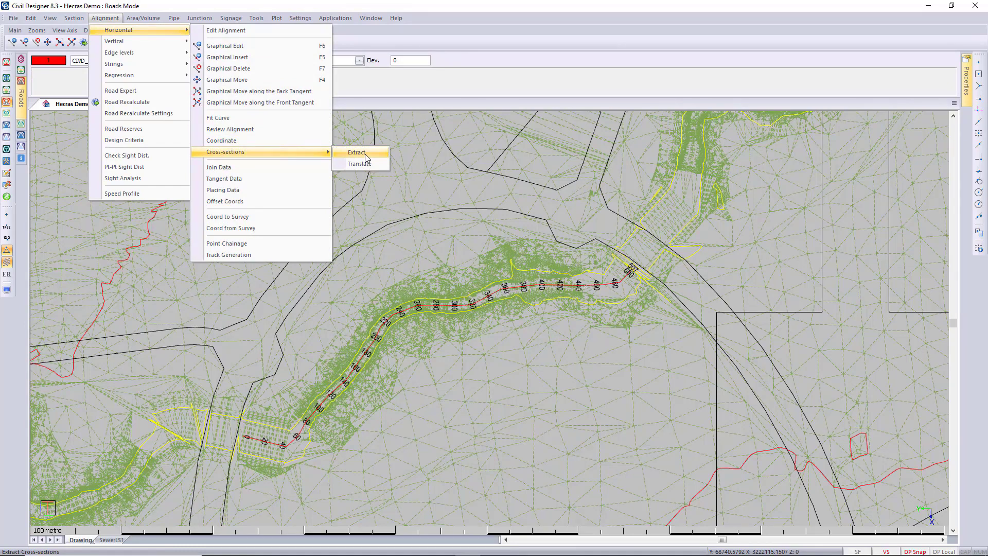
click(365, 153)
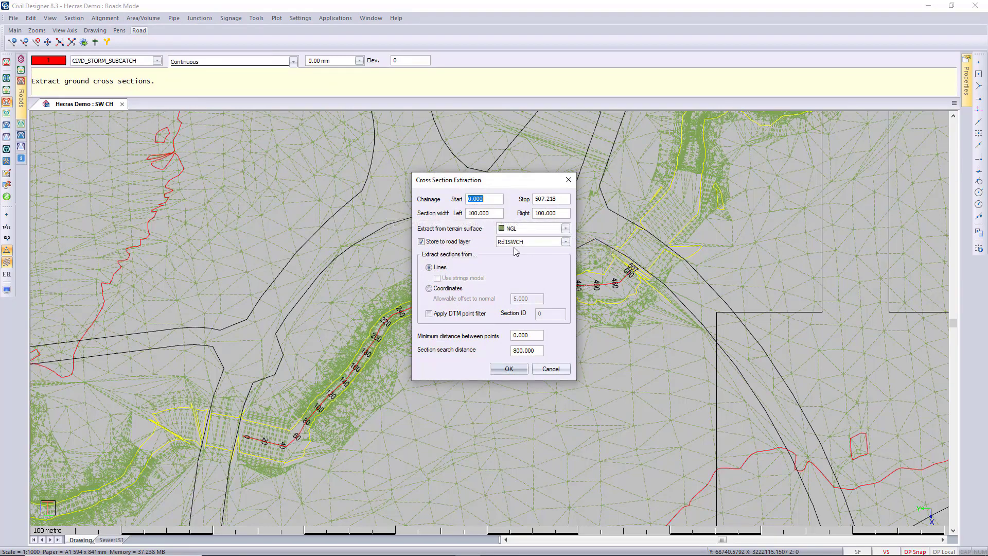
key(Tab)
key(Tab)
click(516, 369)
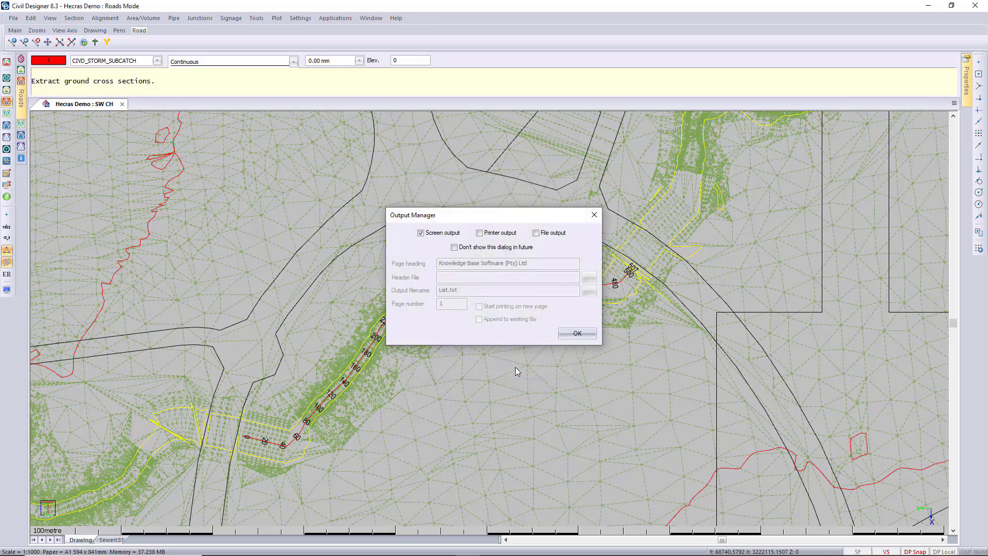
click(577, 333)
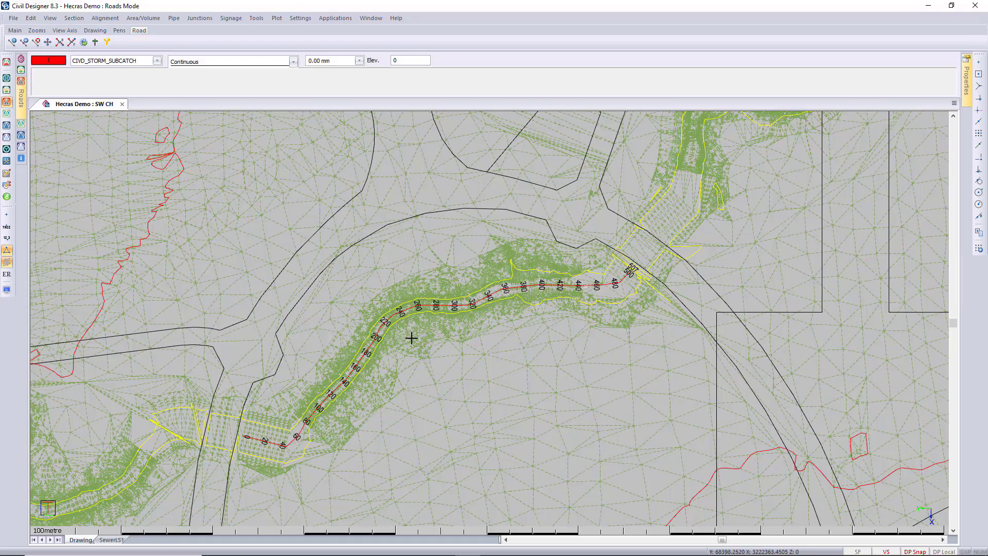
- Consult the help on HEC-RAS export and export the Rd1SWCH cross-sections for all chainages to the RAS GIS file "Export from Civil Designer"
click(13, 18)
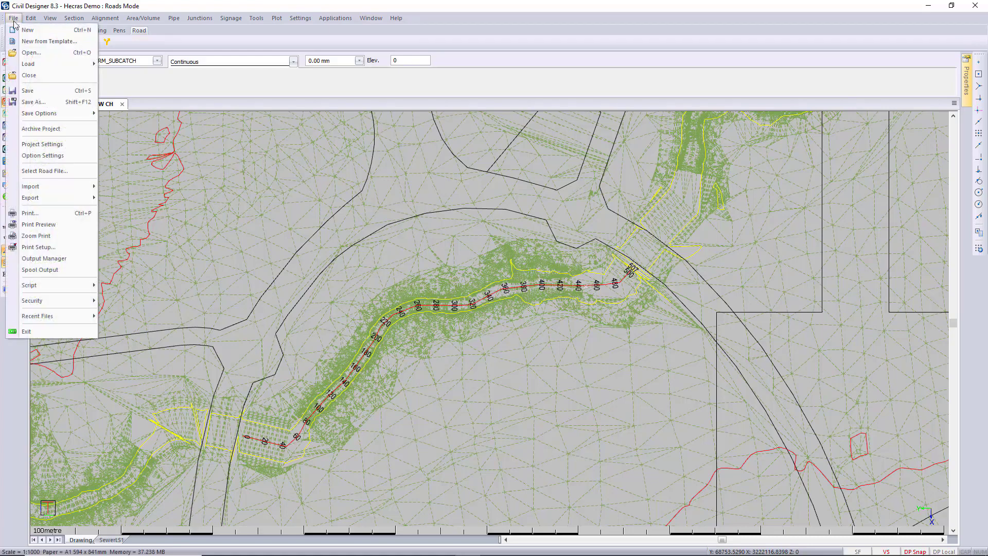
mouse_move(81, 199)
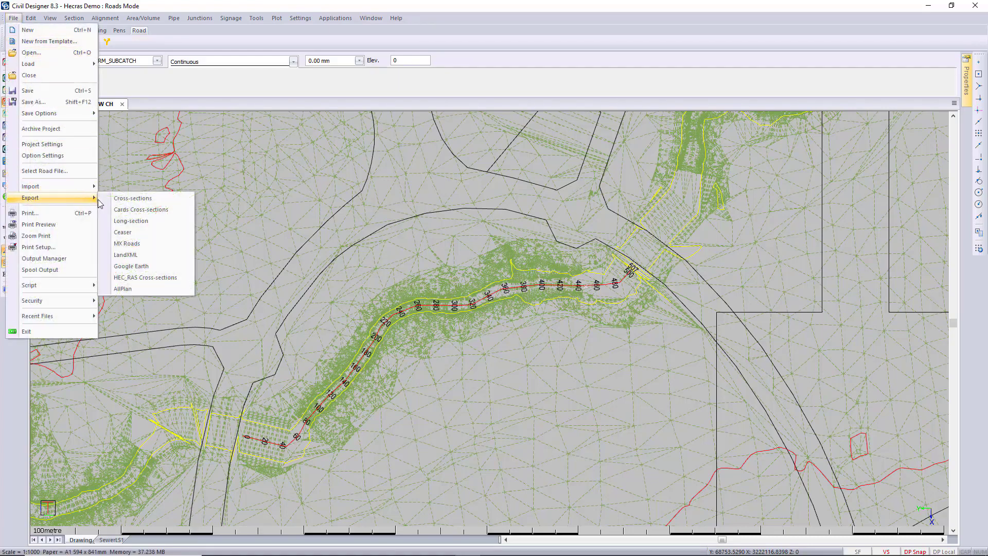
click(190, 278)
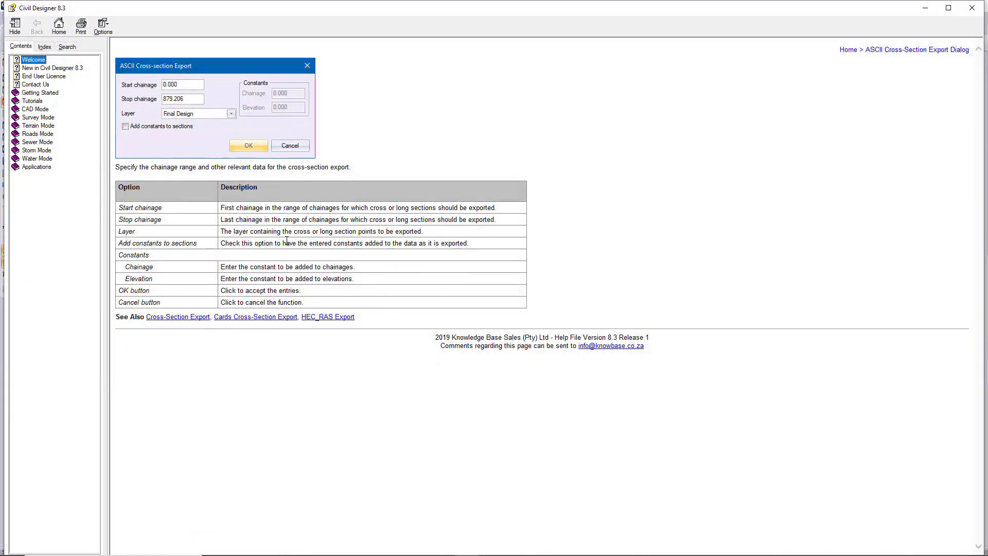
click(338, 317)
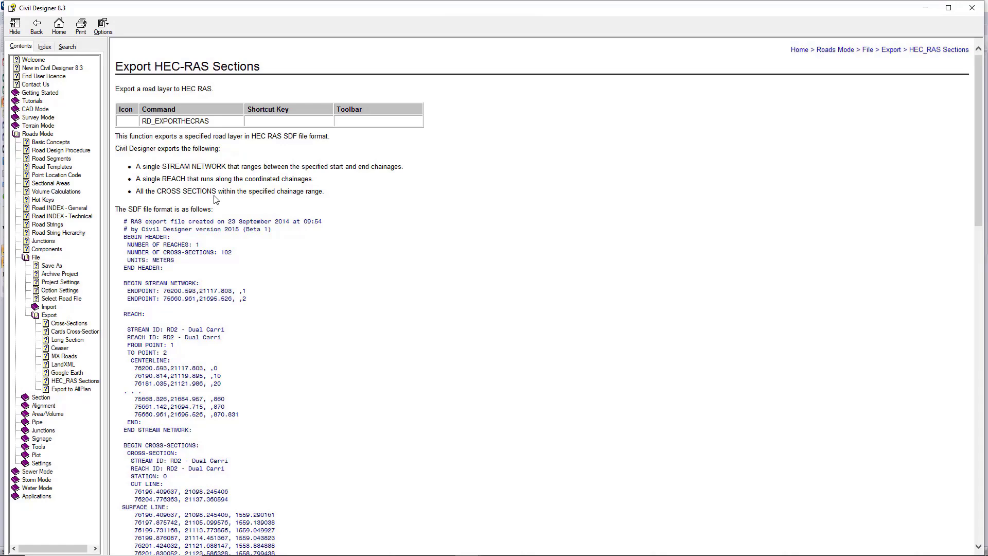
click(972, 12)
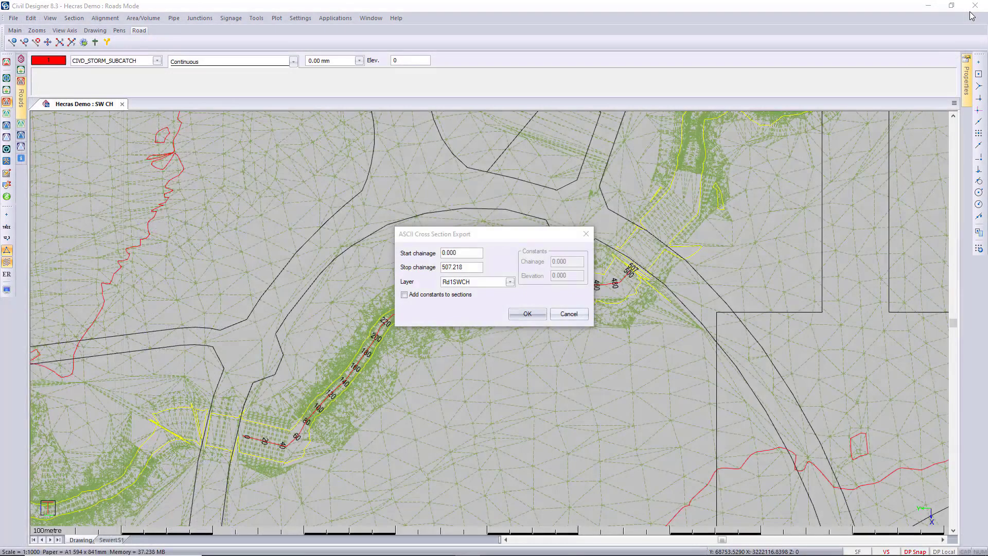
click(520, 314)
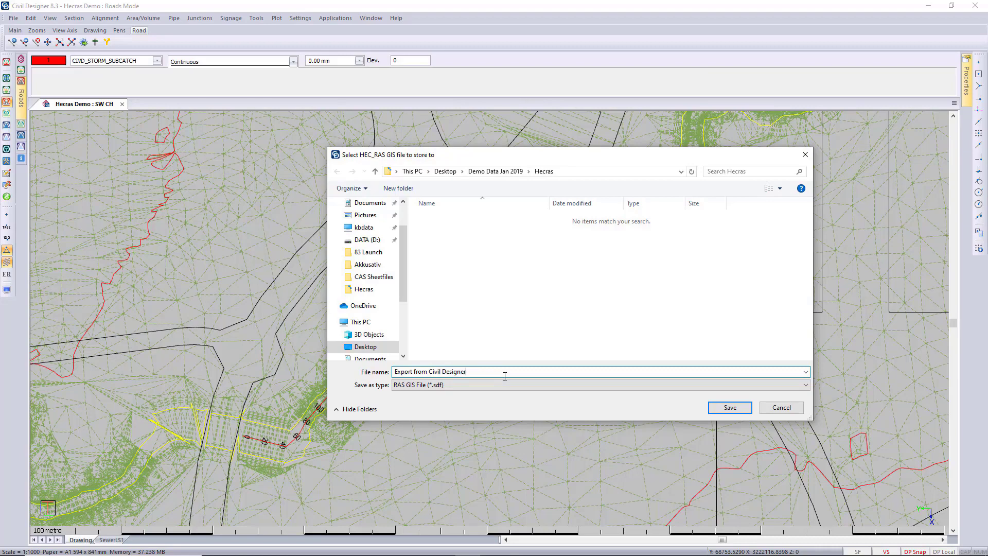
click(730, 408)
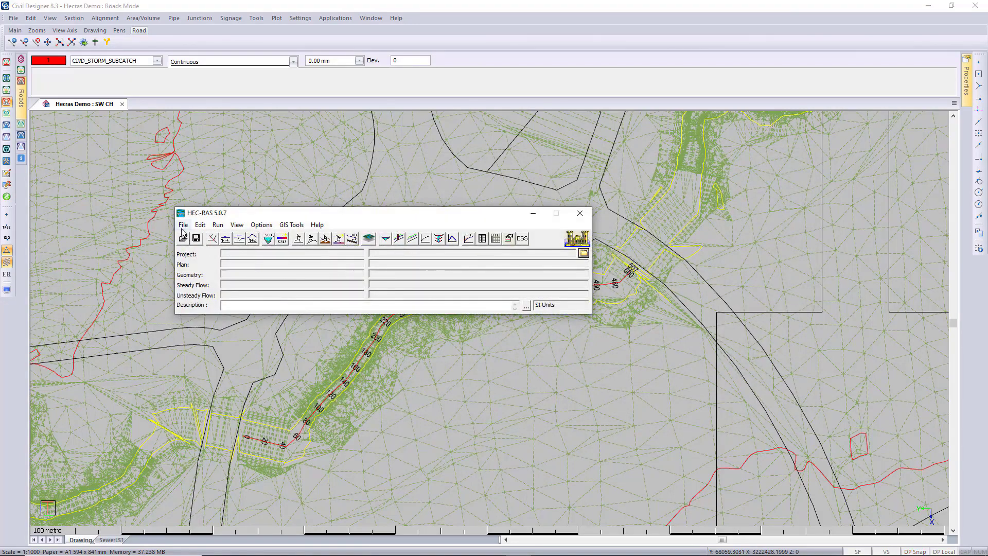
- In HEC-RAS, start saving the project under a new name and choose the folder Desktop\Demo Data Jan 2019\Hecras
click(184, 226)
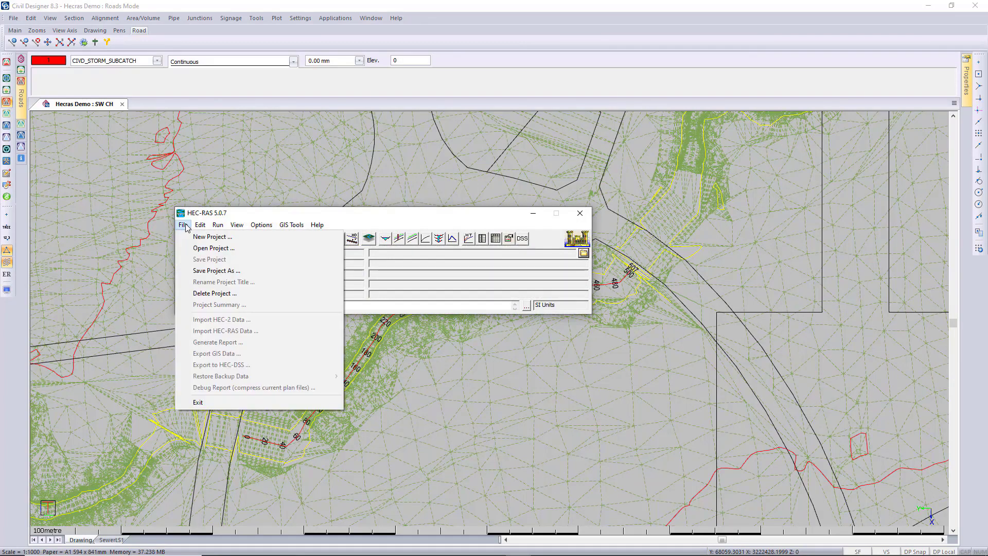
click(215, 271)
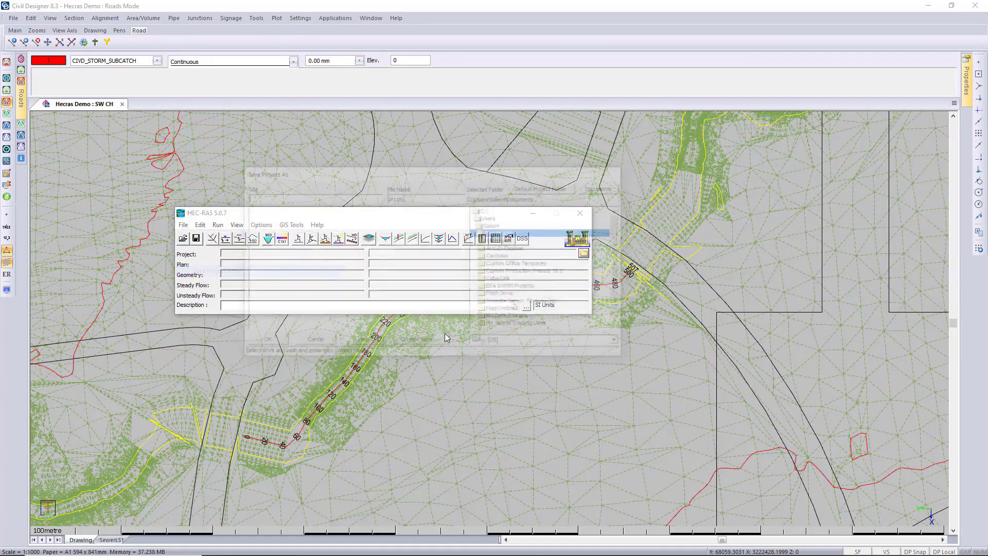
click(496, 225)
double_click(497, 226)
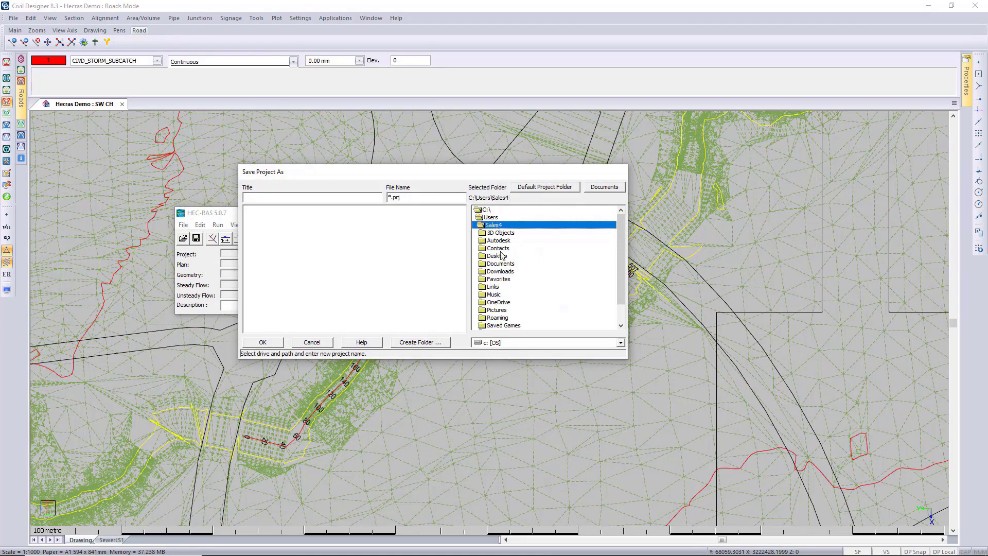
double_click(501, 257)
double_click(505, 256)
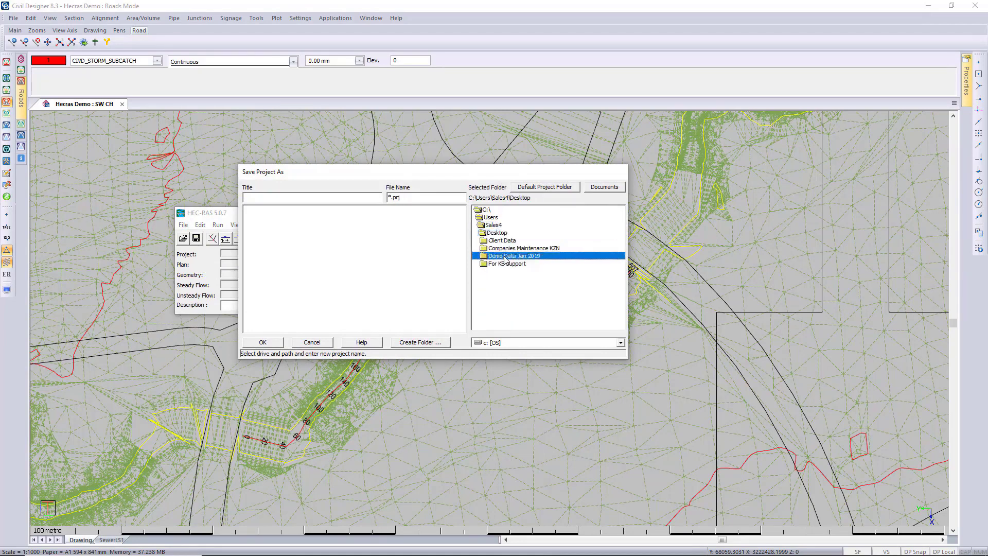
click(503, 263)
key(h)
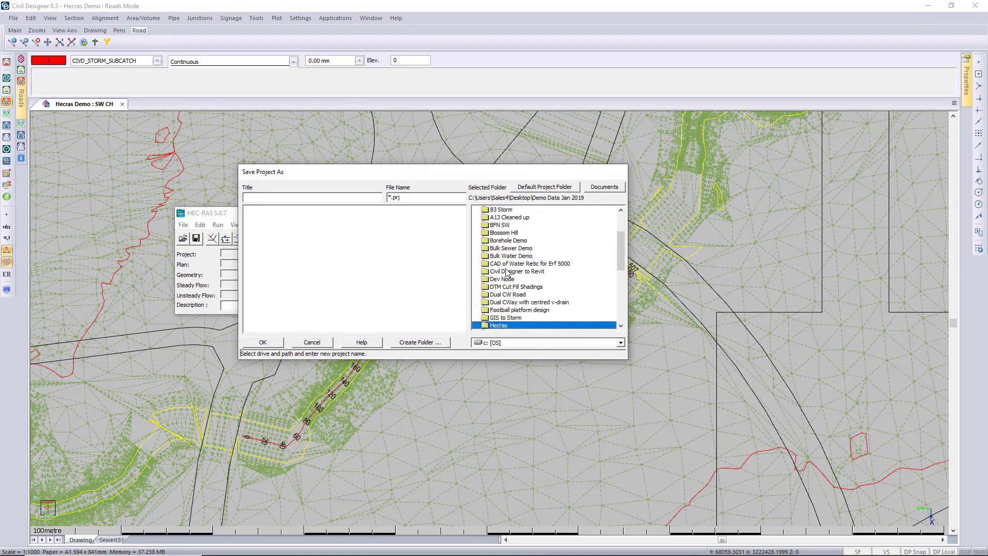
double_click(510, 323)
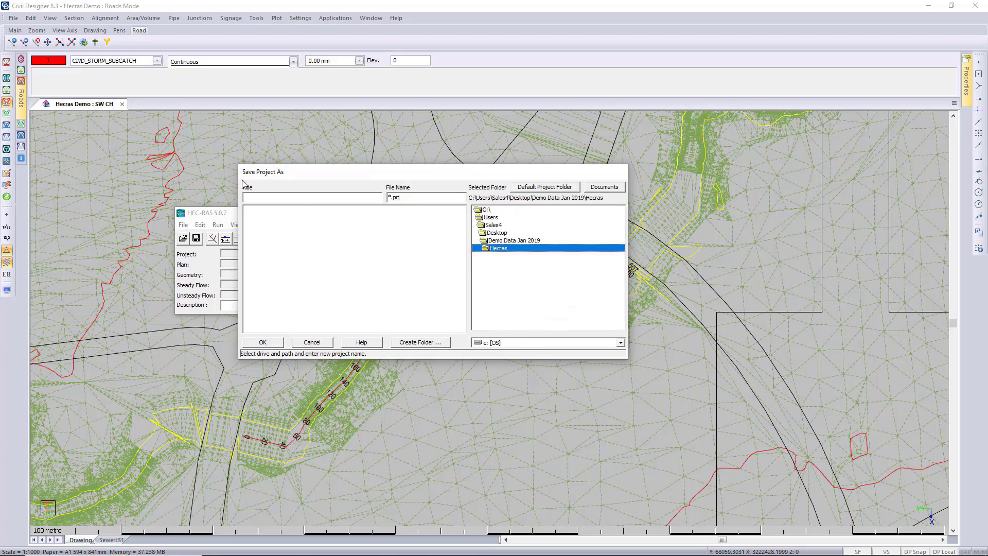
- Title the project "Hecras Project" and save it
click(273, 197)
text(Hecras Projec)
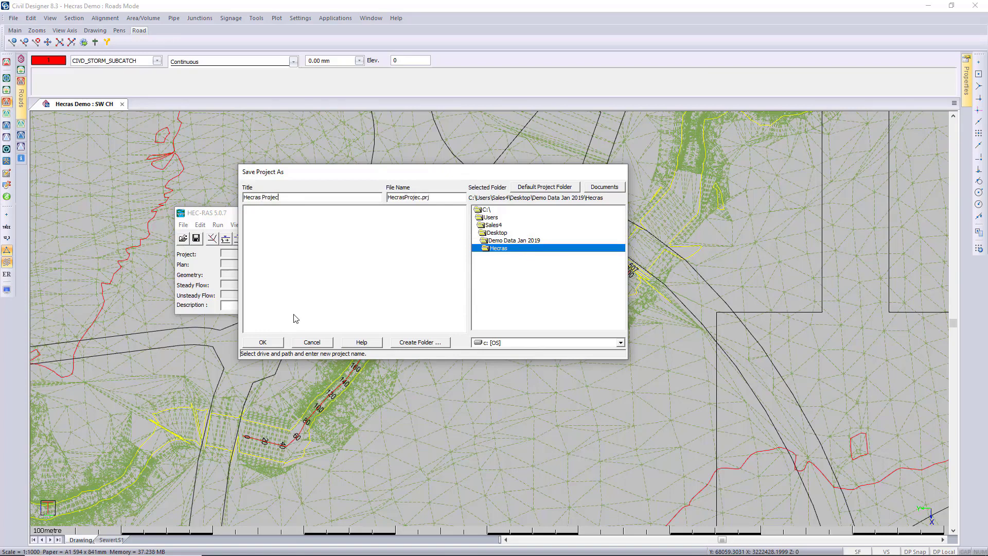
text(t)
click(281, 343)
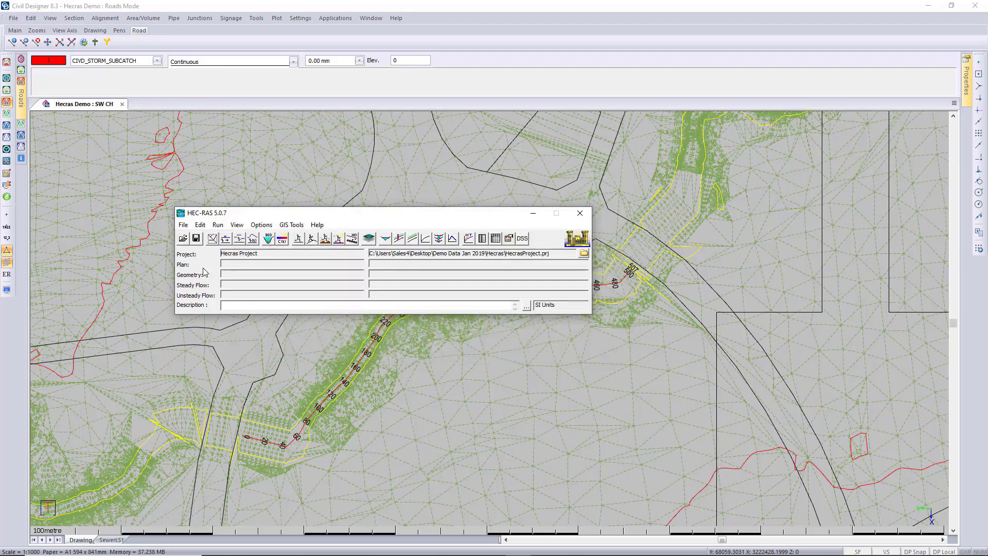
- Import the GIS-format file Export from Civil Designer.sdf as geometric data in SI (metric) units, keeping all SW CH cross-sections selected
click(212, 239)
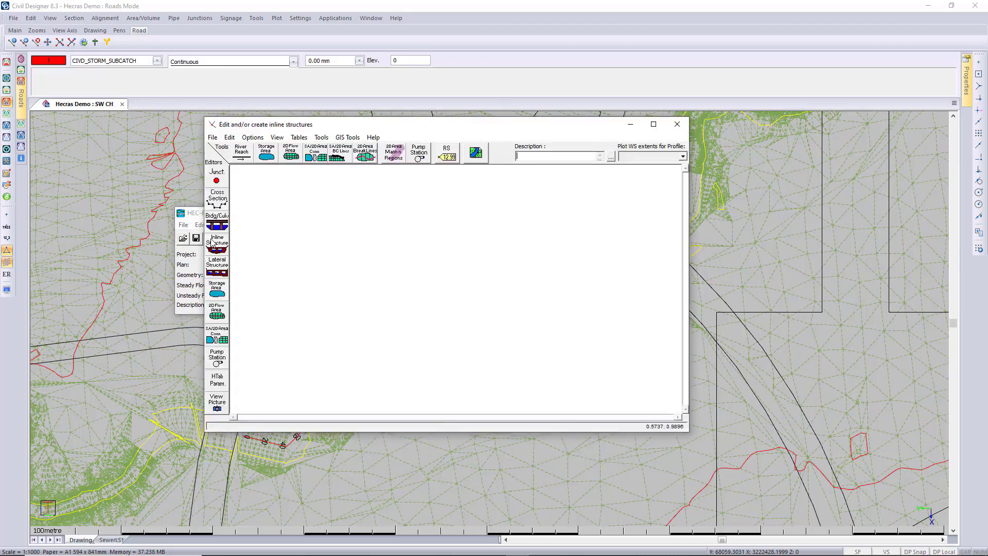
click(213, 138)
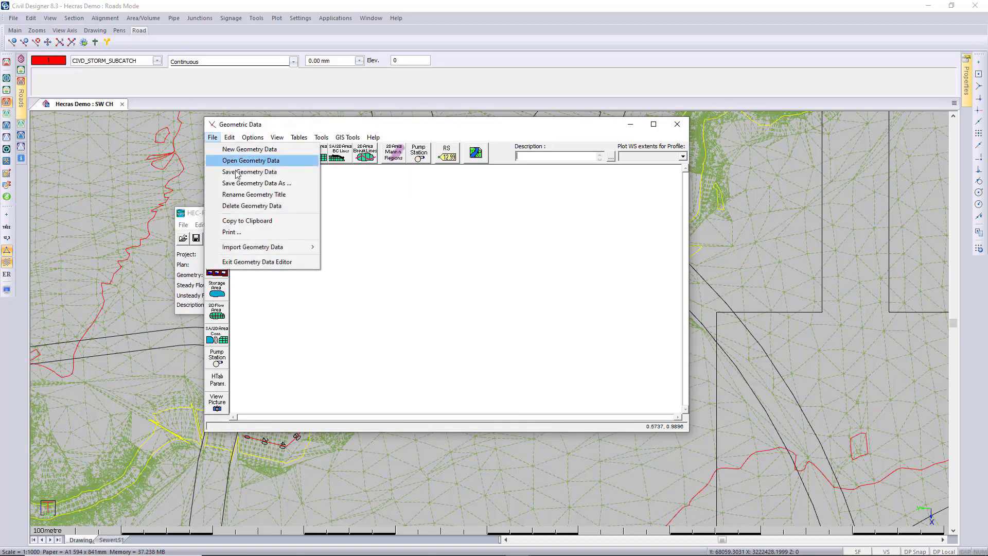
mouse_move(308, 252)
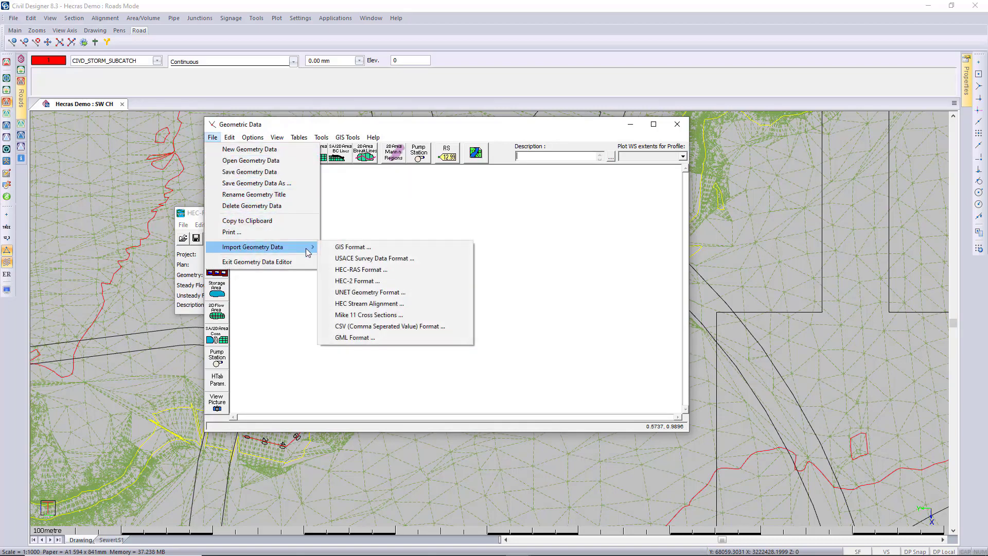
click(417, 252)
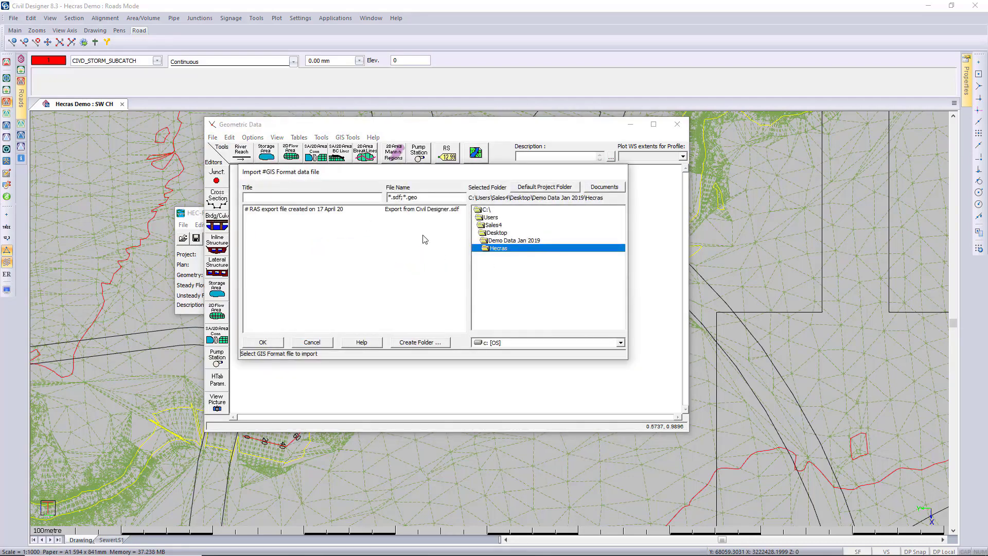
click(330, 210)
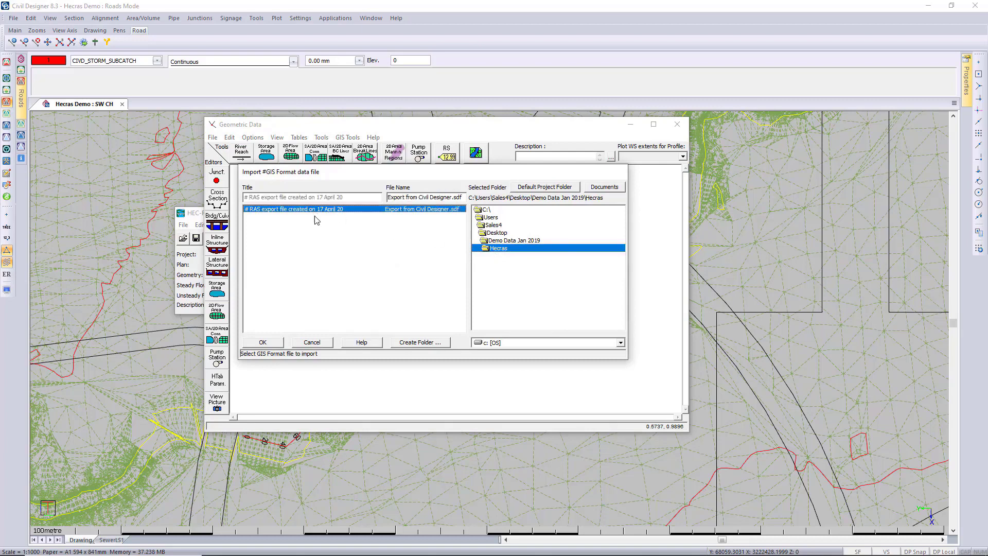
click(262, 343)
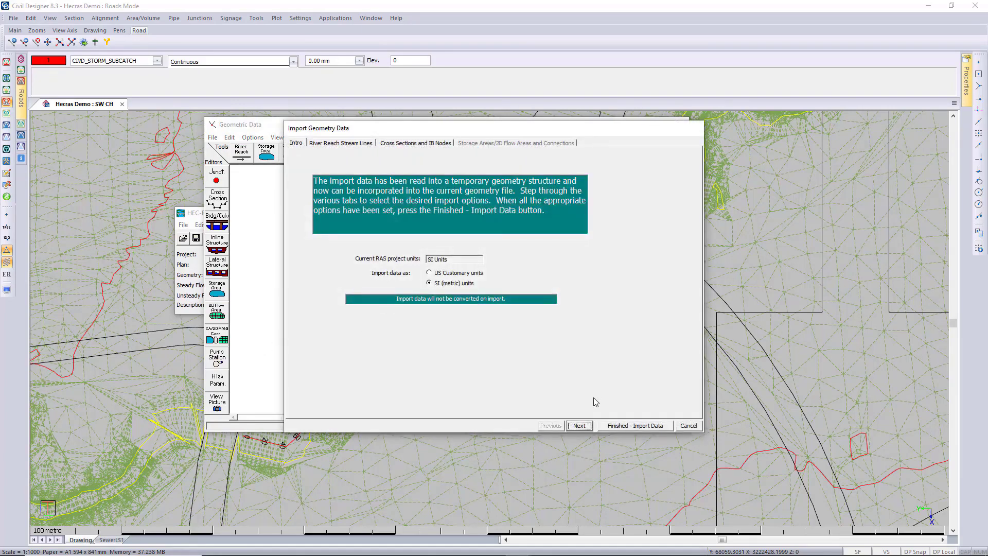
click(587, 427)
click(587, 427)
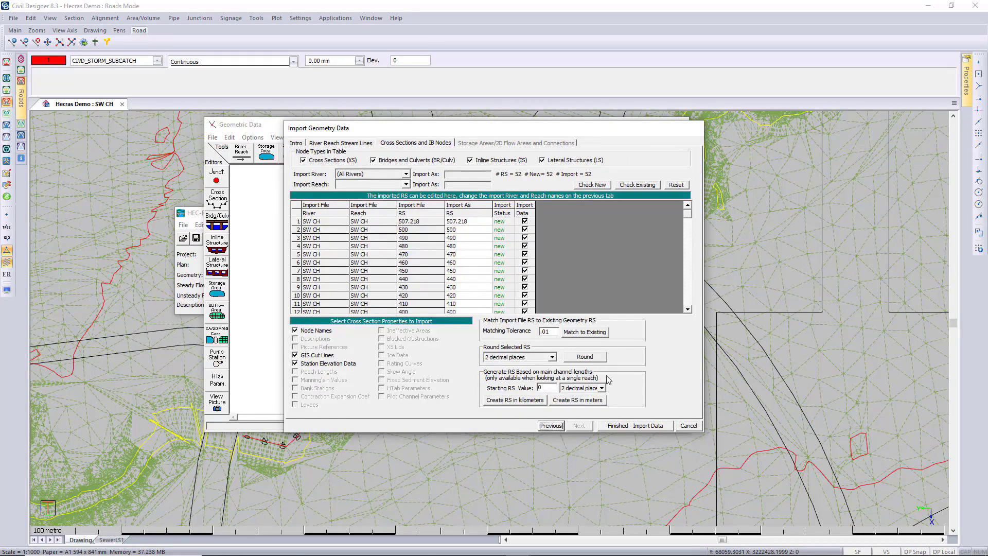
click(640, 426)
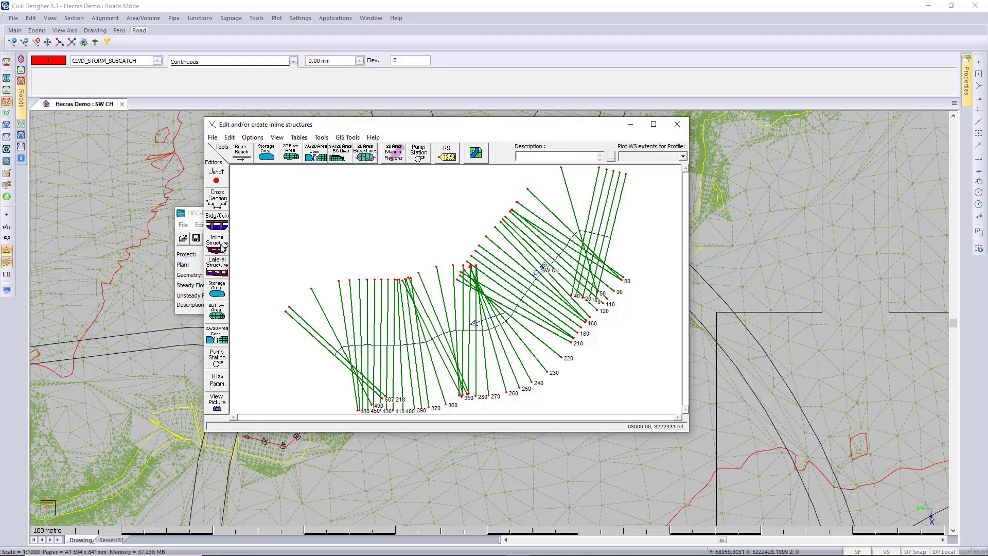
- Review the imported SW CH cross-sections one by one in the downstream direction, from river station 507.218 to 260
click(217, 199)
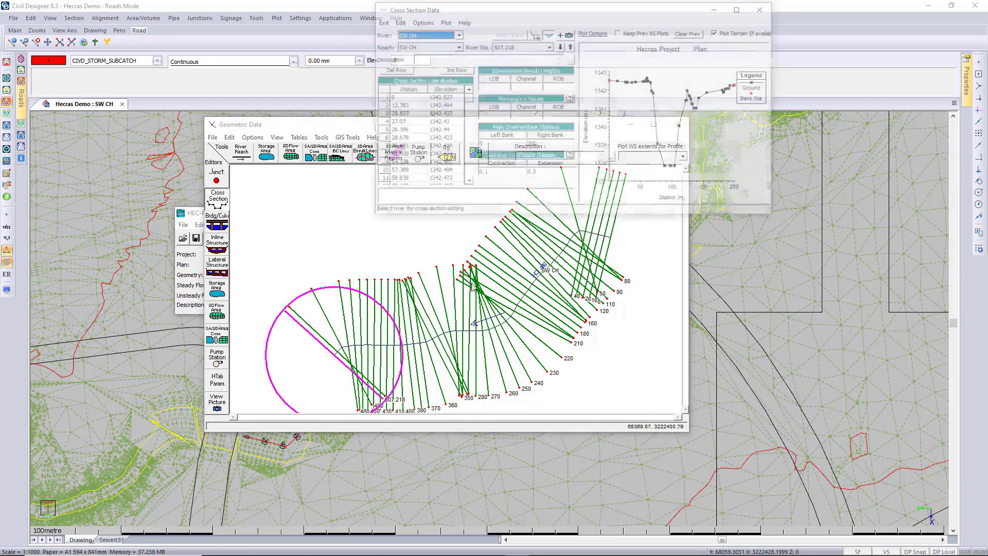
click(561, 45)
click(561, 46)
click(561, 46)
click(561, 46)
click(561, 46)
click(561, 46)
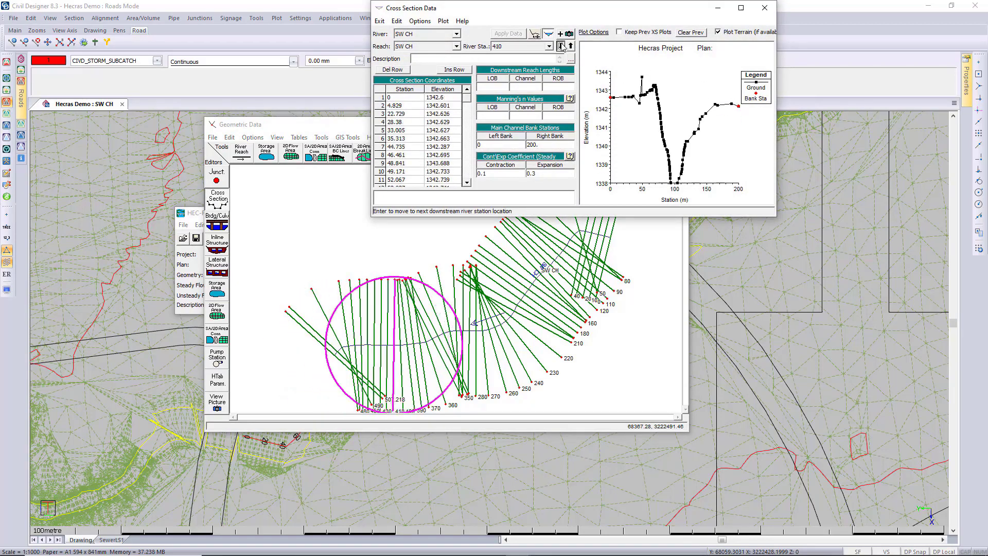
click(561, 46)
click(561, 46)
click(561, 46)
click(561, 46)
click(561, 46)
click(561, 46)
click(561, 46)
click(561, 46)
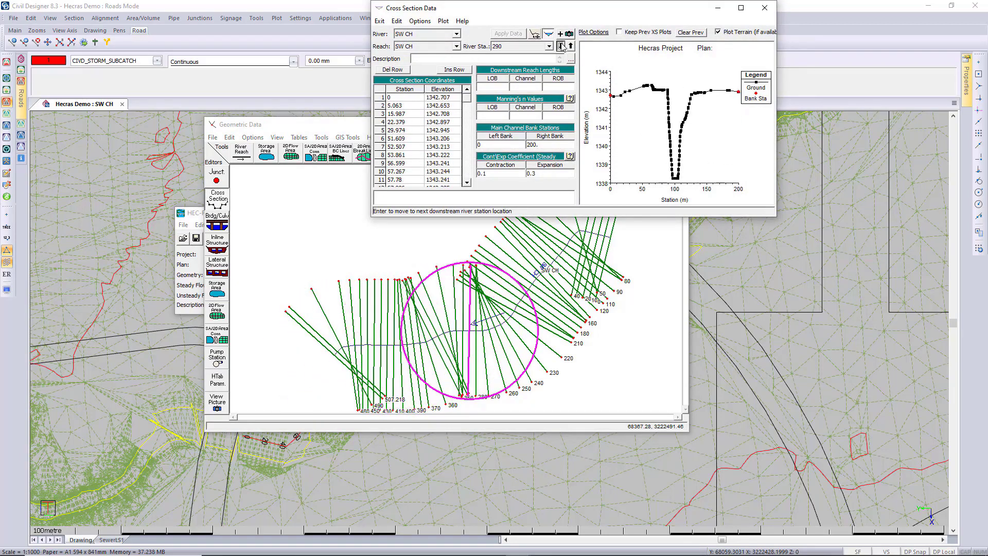
click(561, 46)
click(561, 46)
click(561, 46)
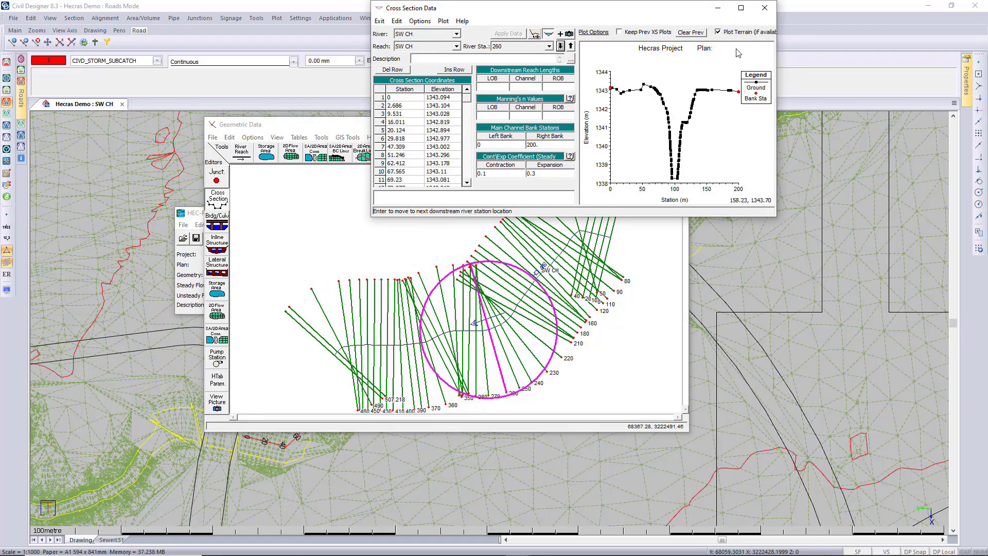
click(765, 8)
- Save the geometry data in the Hecras folder with the title "Hecras Geodata" and close the geometric data editor
click(212, 137)
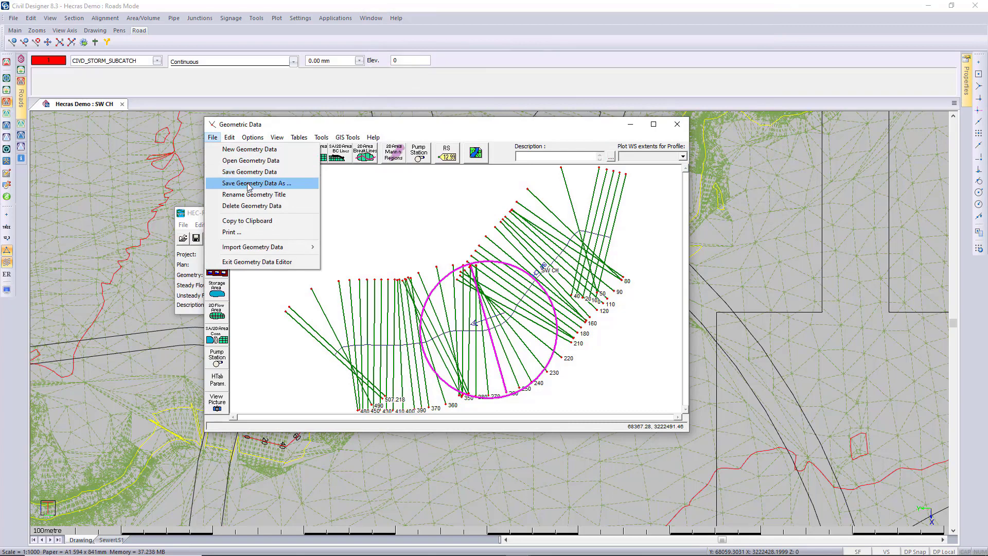
click(246, 184)
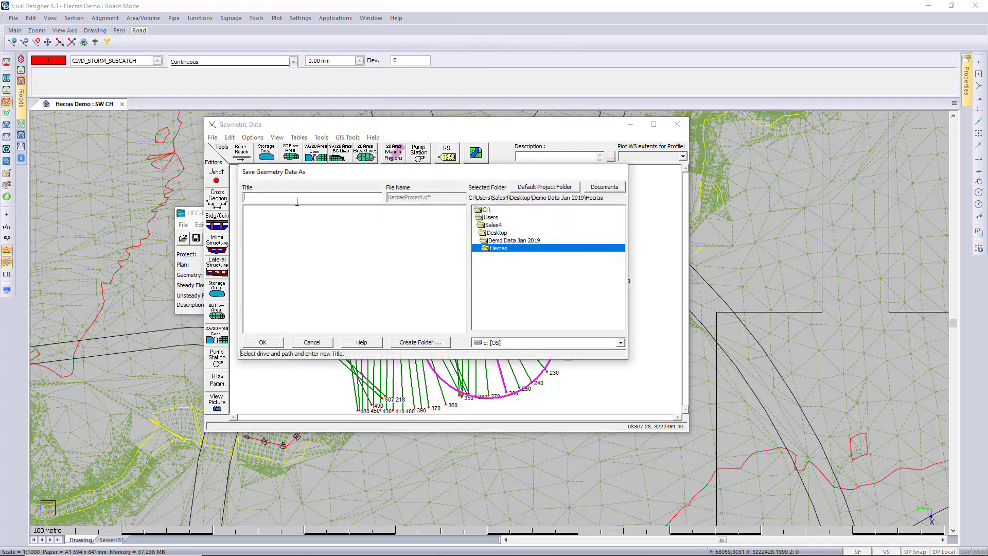
text(Hecras Geodata)
click(262, 343)
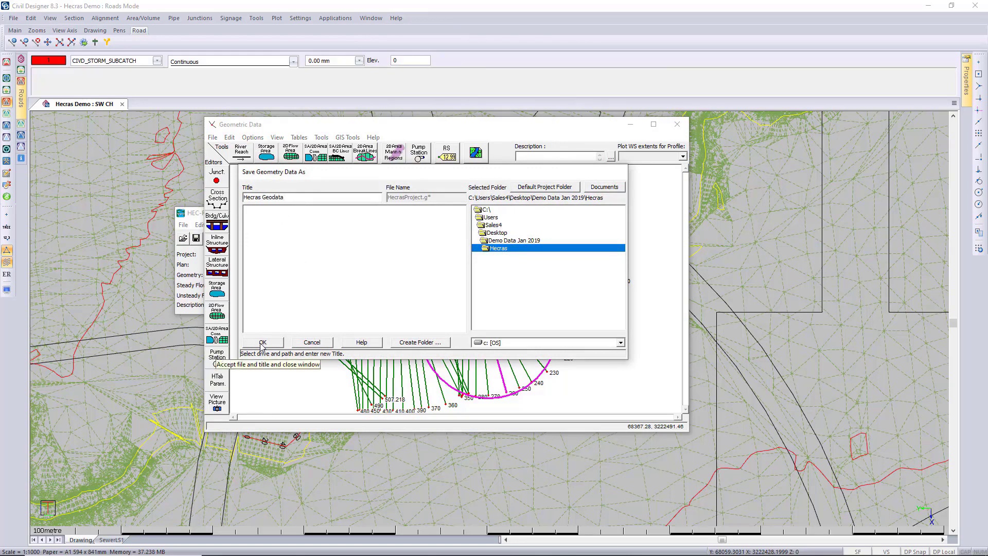
click(677, 124)
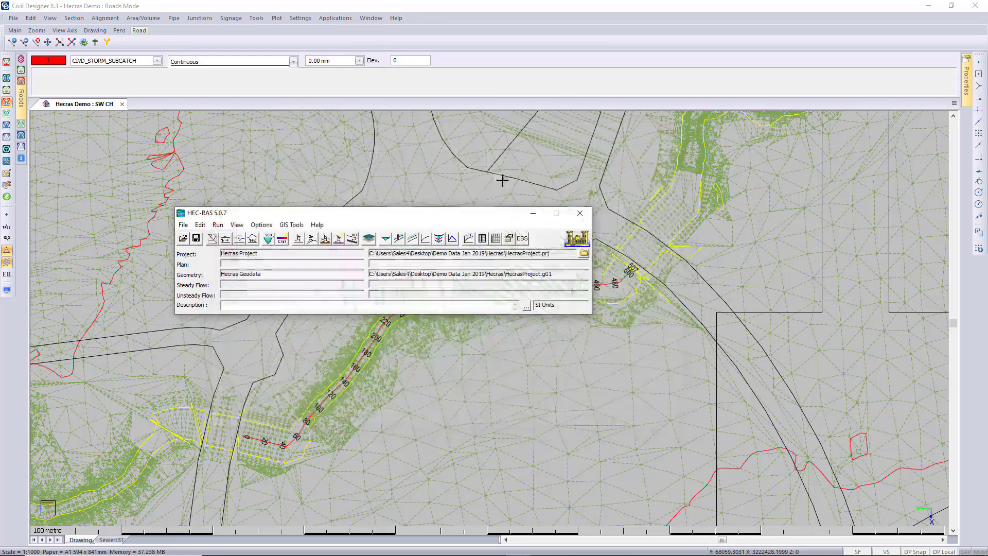
- Close HEC-RAS and, in Civil Designer, close the Hecras Demo drawing without saving the drawing or the SW CH data
click(572, 211)
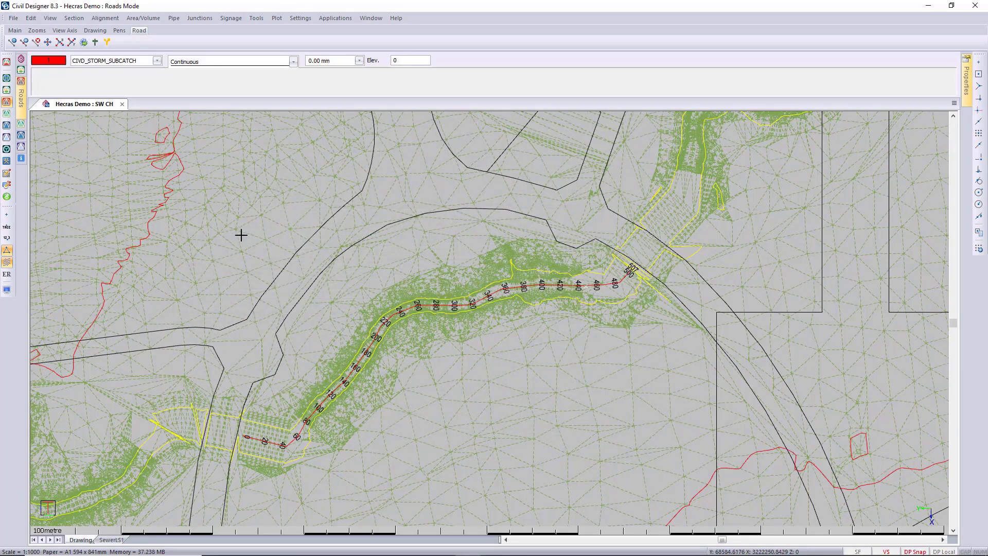
click(123, 105)
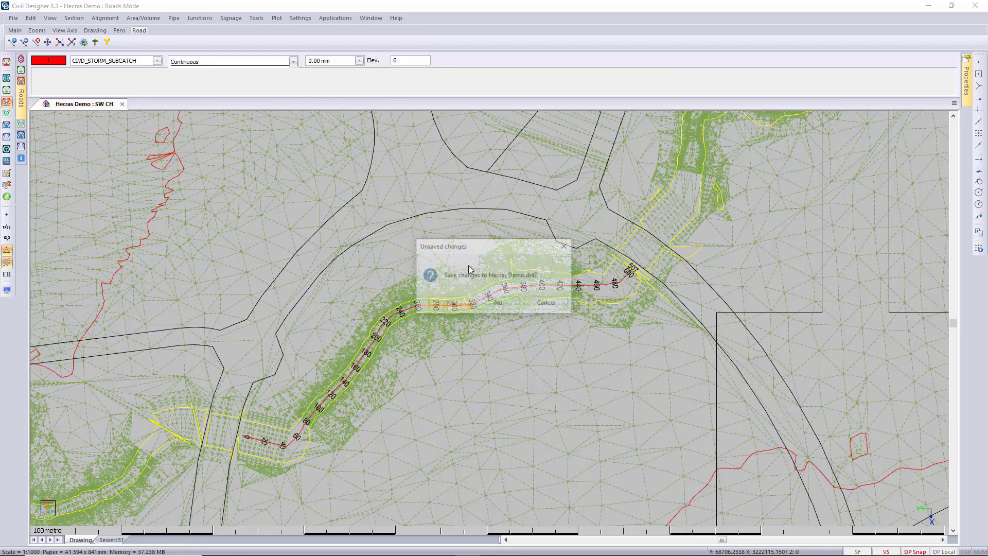
click(511, 306)
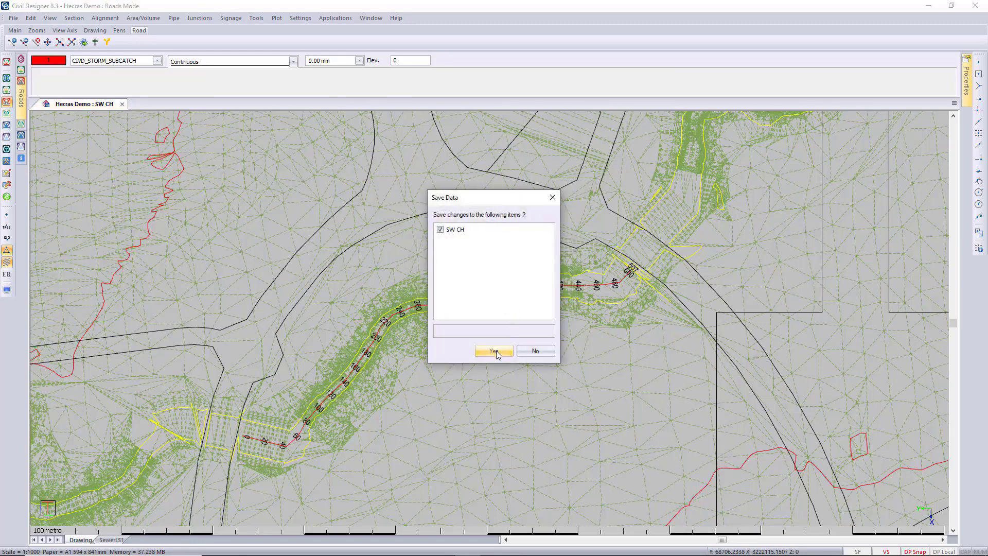
click(536, 351)
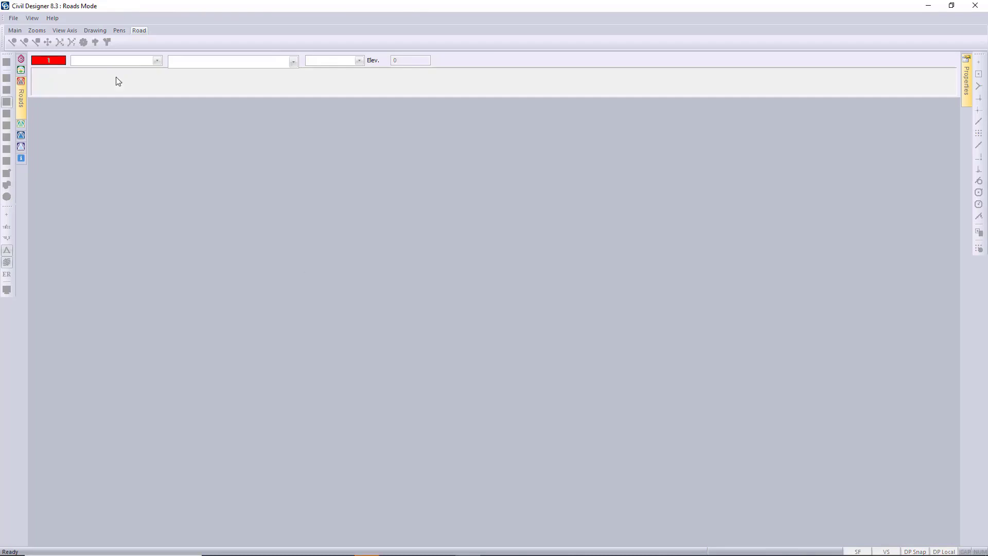
- Open the drawing Tutor UK from the folder Desktop\Demo Data Jan 2019\Tutor UK
click(13, 18)
click(31, 52)
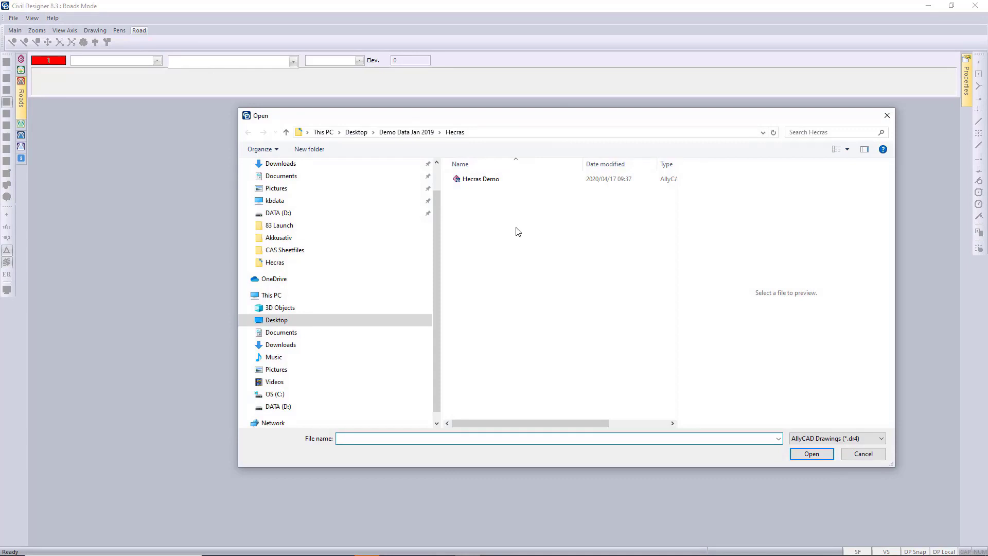
click(408, 135)
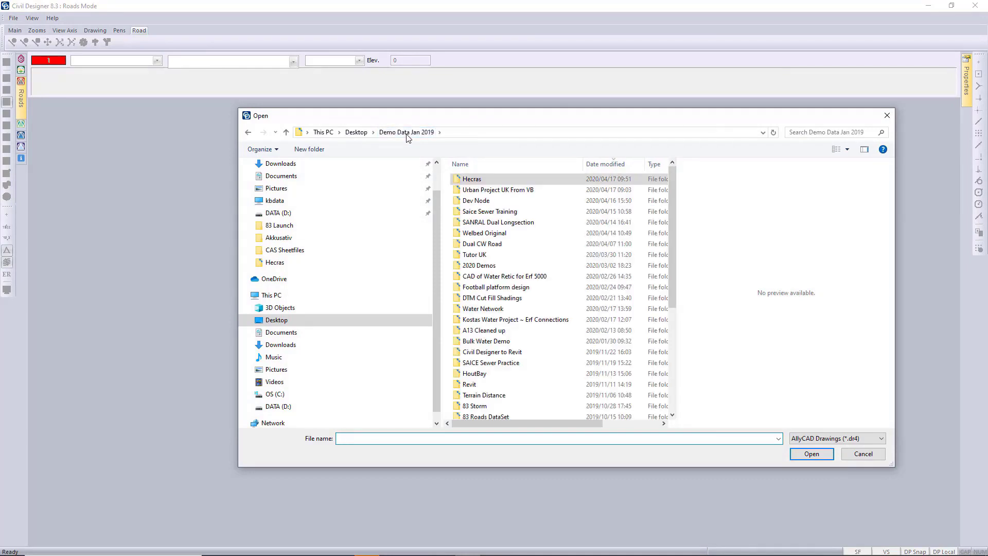
double_click(484, 255)
click(457, 178)
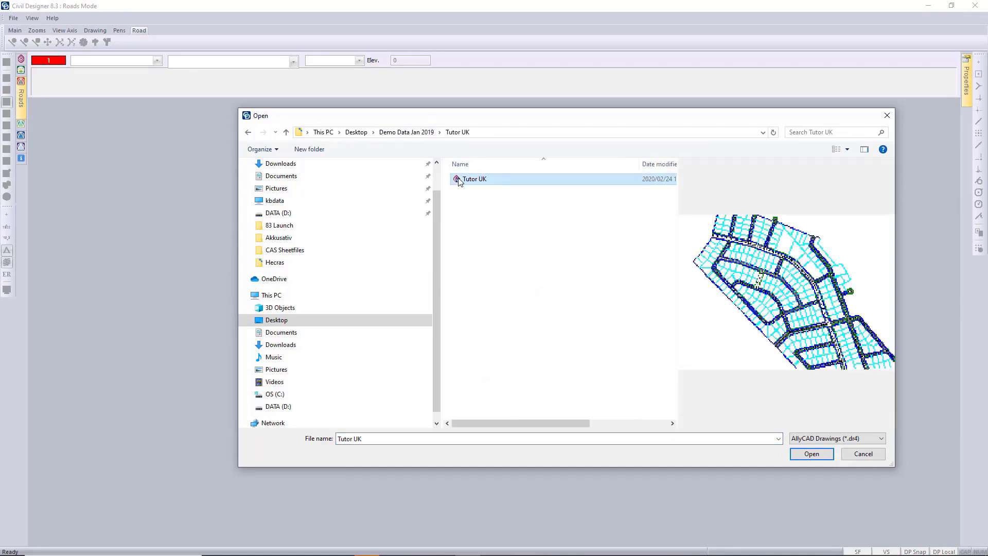
click(811, 453)
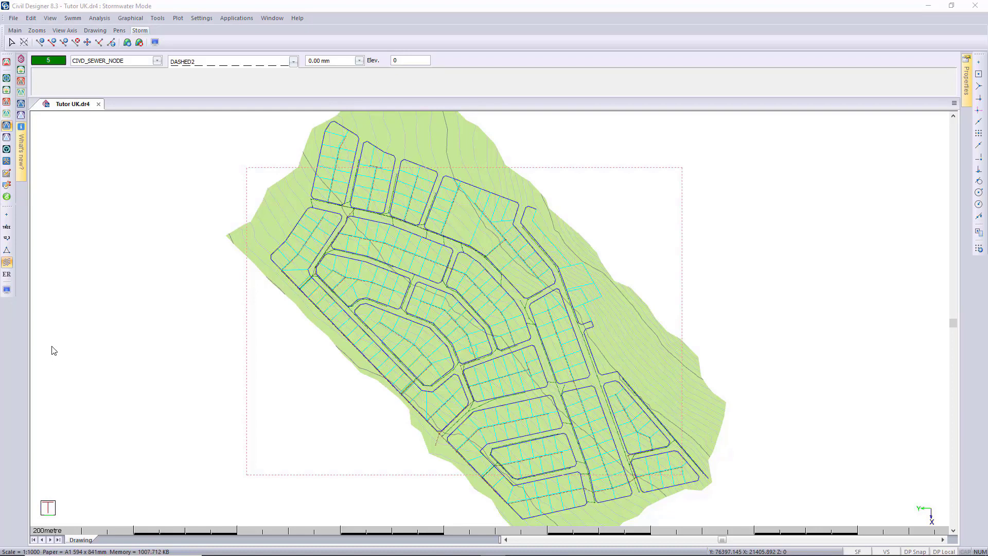
- Inspect the sewer and stormwater pipes and manholes at a road junction from several angles in Render View
click(53, 350)
right_click(459, 355)
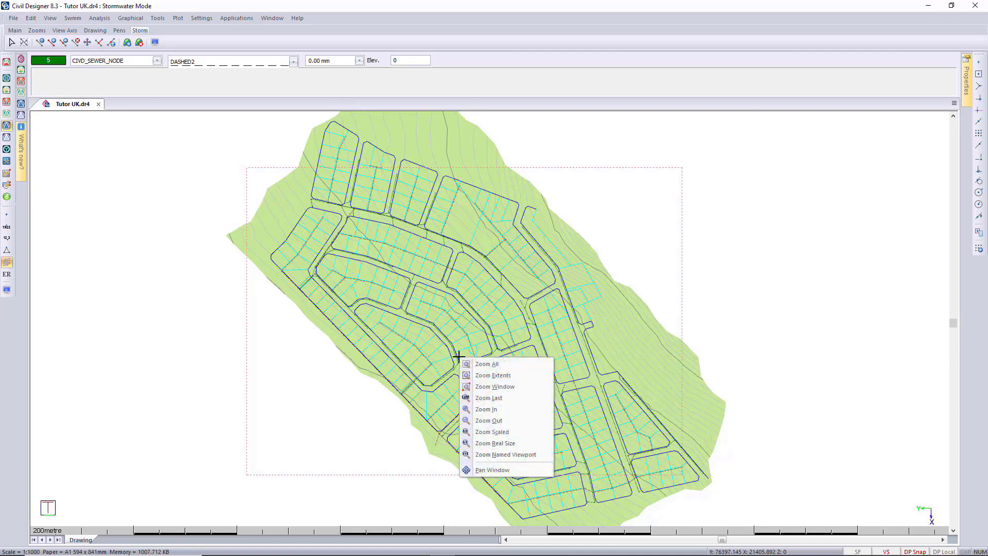
click(490, 403)
click(441, 350)
click(472, 380)
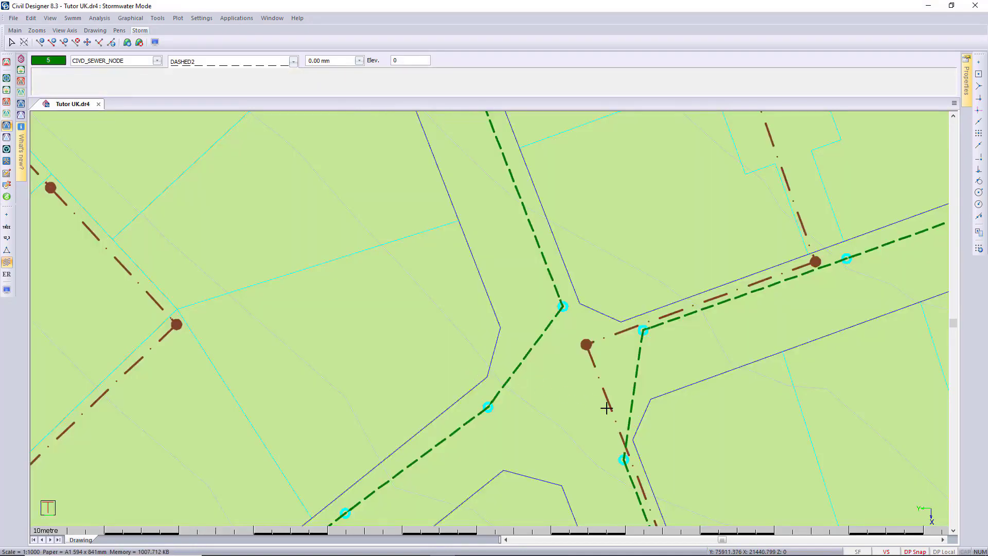
middle_drag(607, 408, 530, 377)
scroll(526, 371, up, 2)
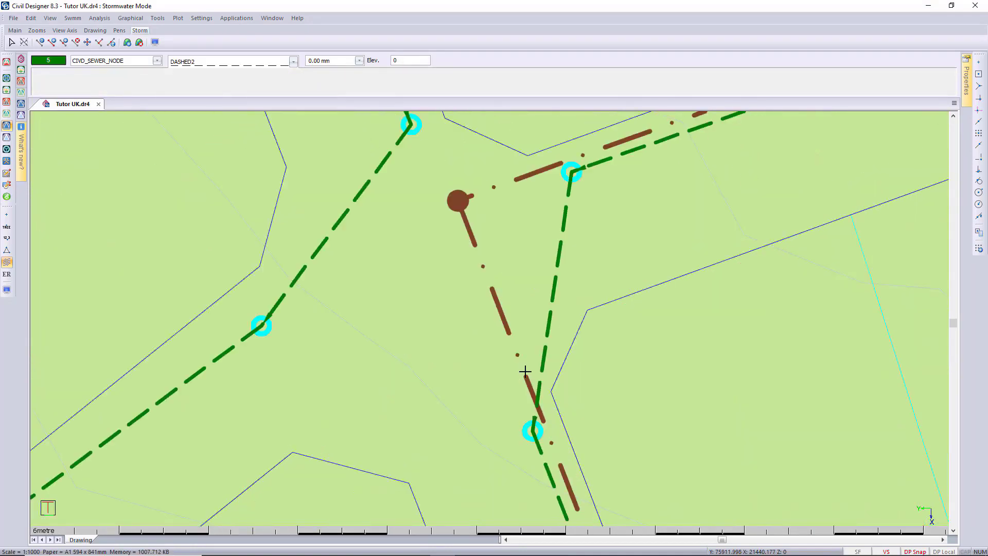
right_click(423, 211)
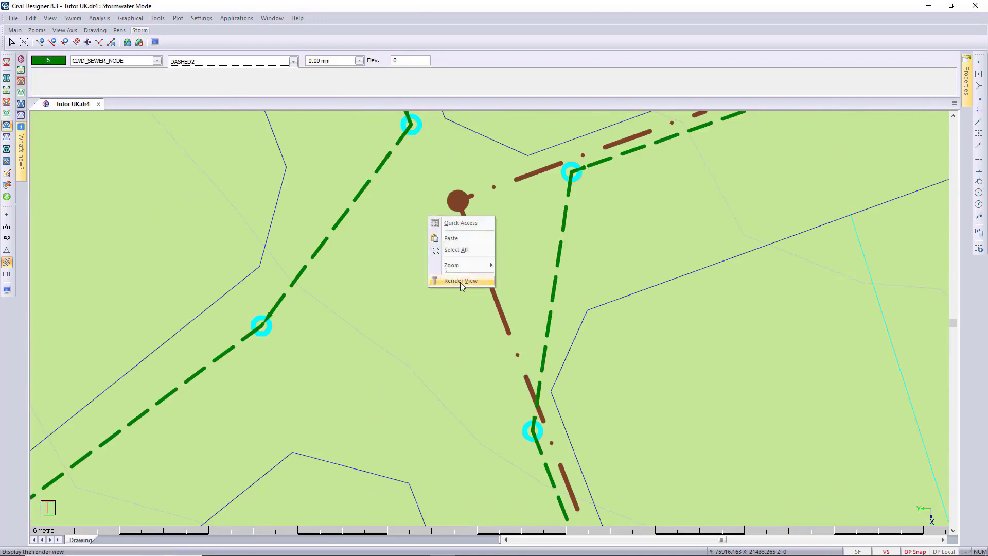
click(460, 282)
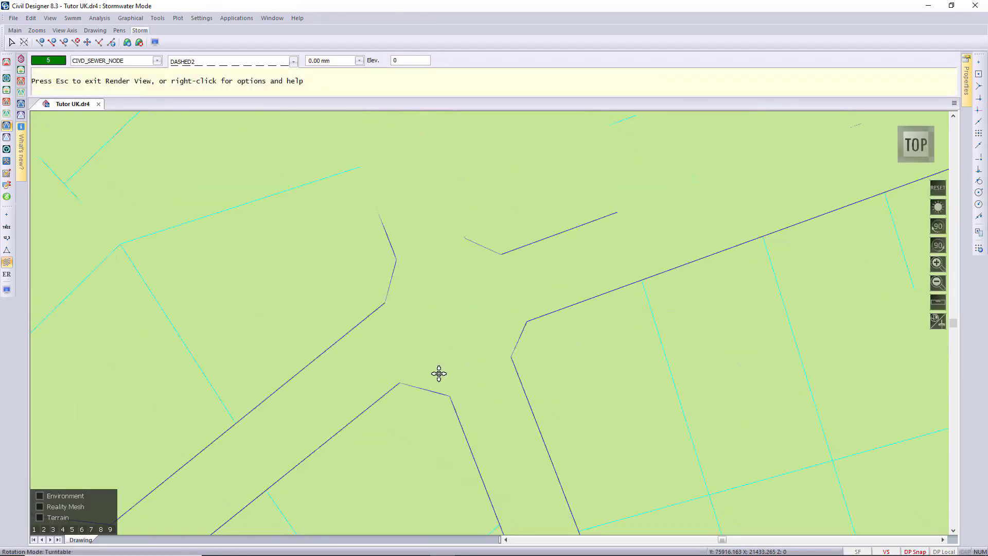
drag(465, 344, 659, 326)
scroll(478, 322, up, 10)
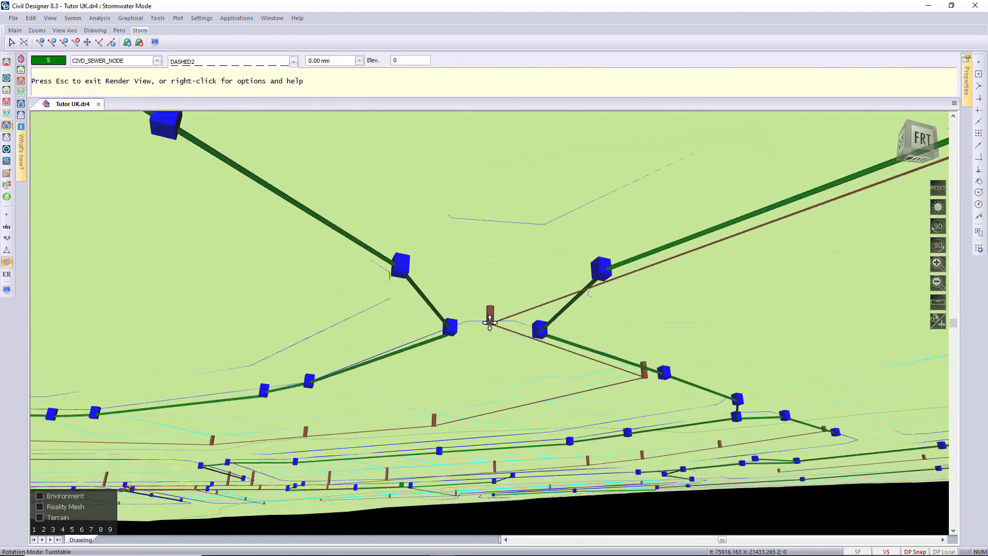
drag(408, 316, 29, 375)
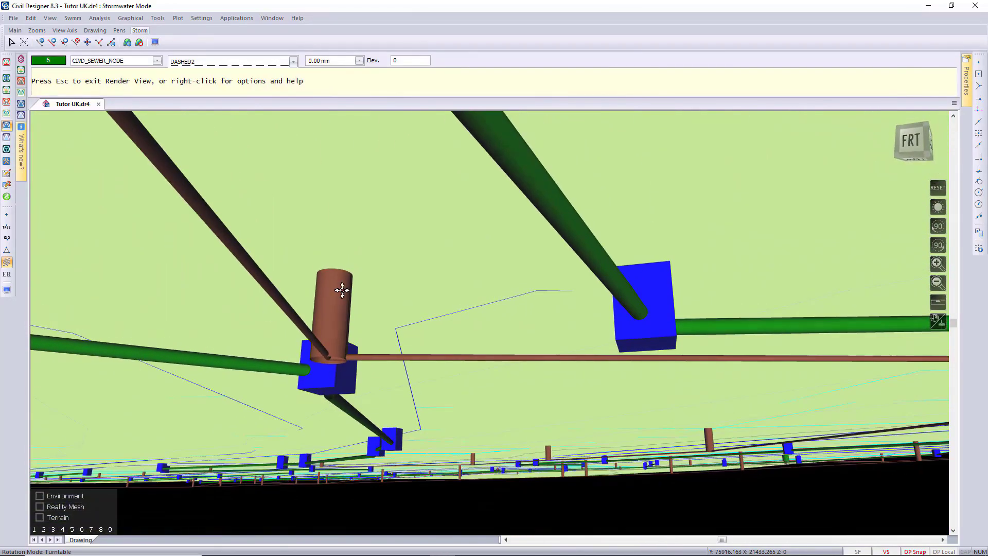
key(Escape)
- Exit Render View and turn off the display of both storm and sewer entities as 3D entities
click(487, 308)
click(6, 289)
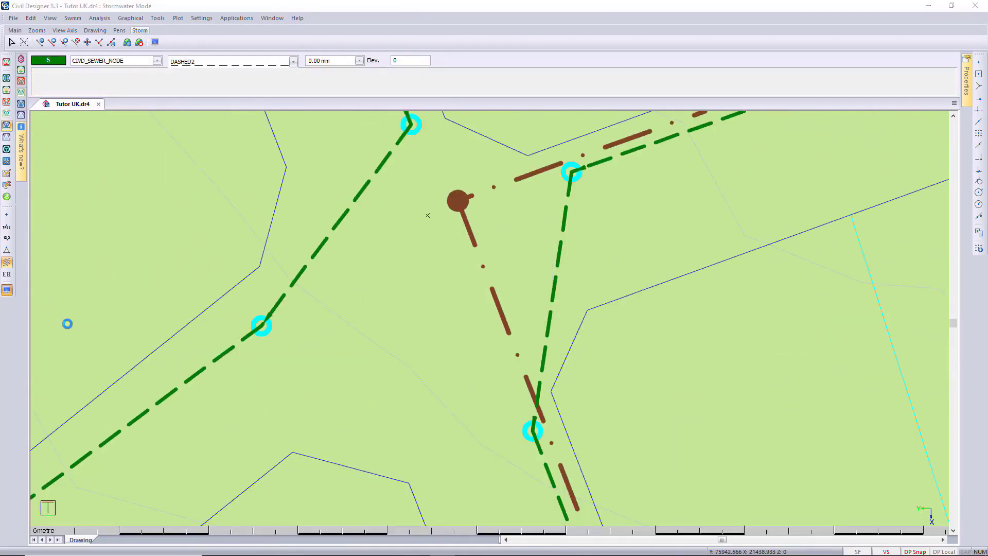
double_click(371, 194)
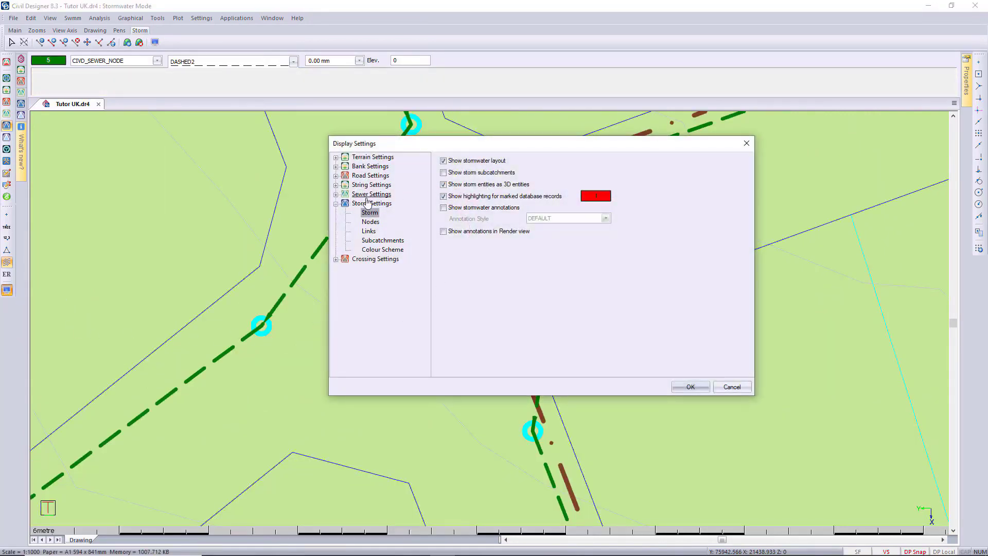
click(705, 390)
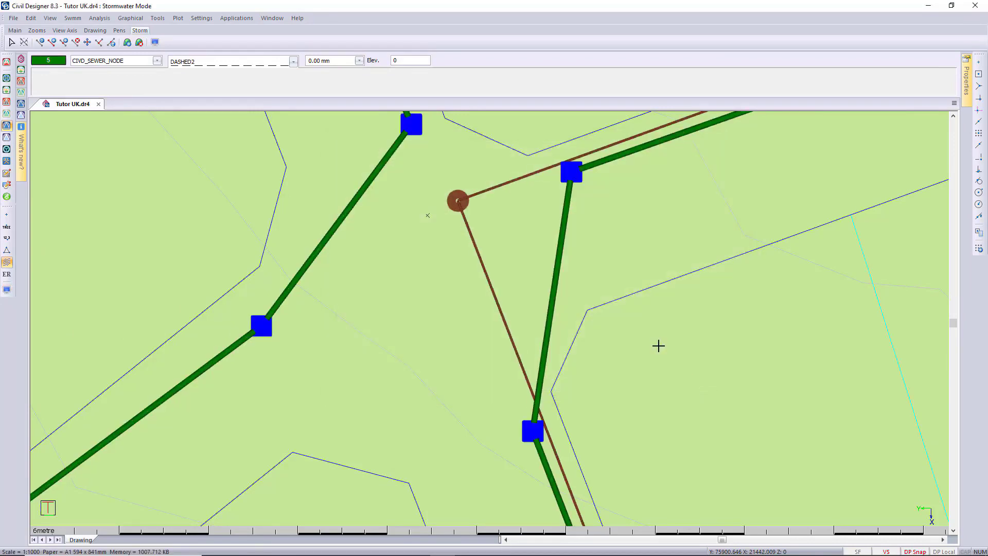
click(7, 289)
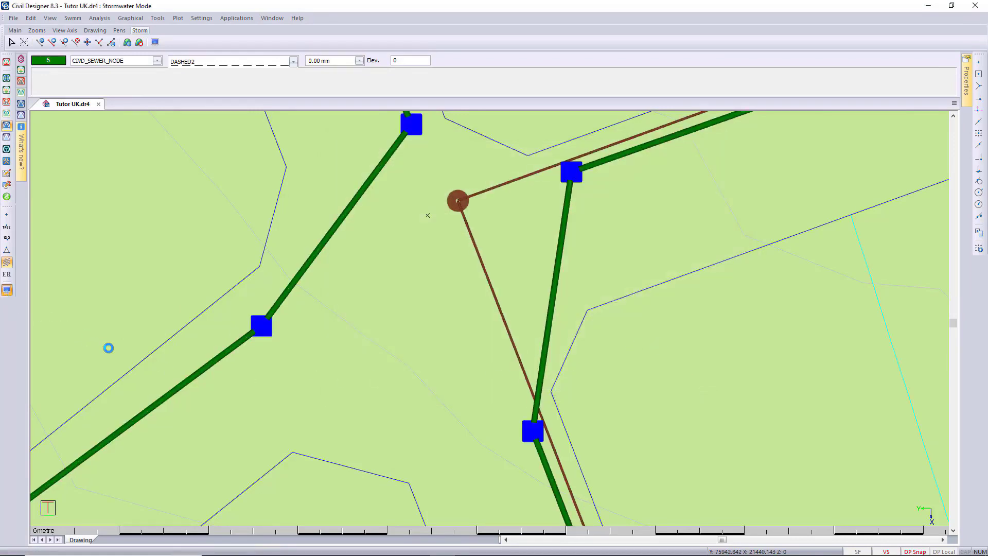
click(372, 194)
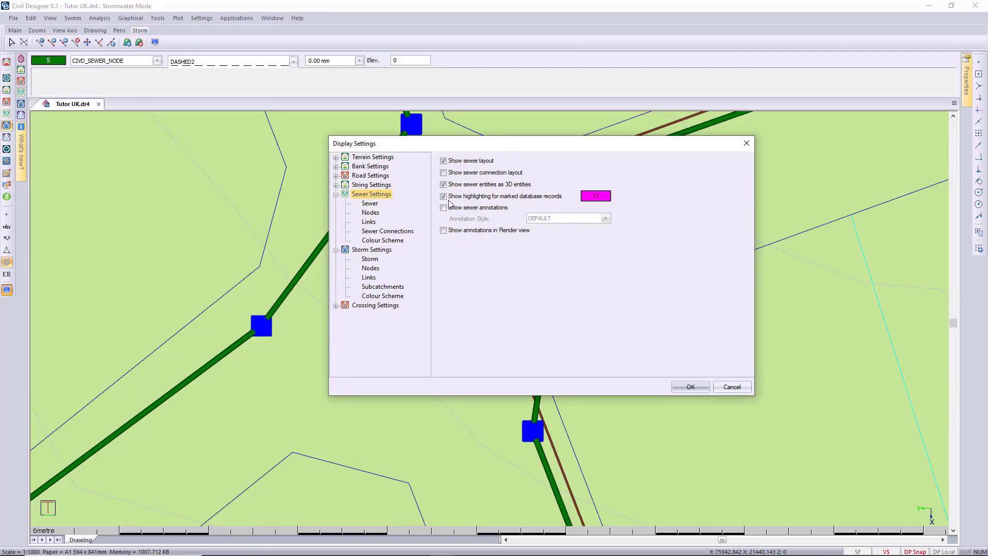
click(691, 387)
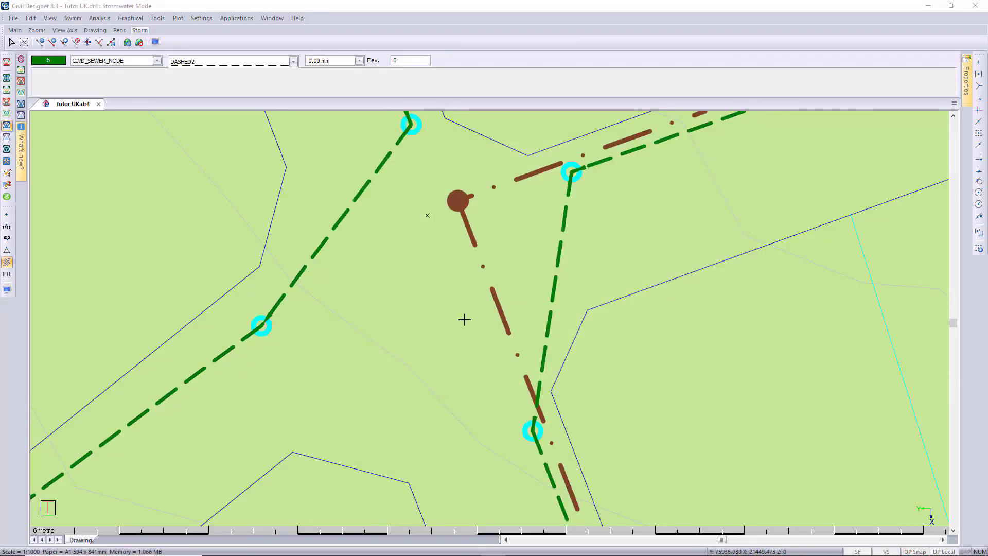
- In the storm link display settings, set the default pen of the 100D Concrete link type to blue pen 8
scroll(465, 320, down, 10)
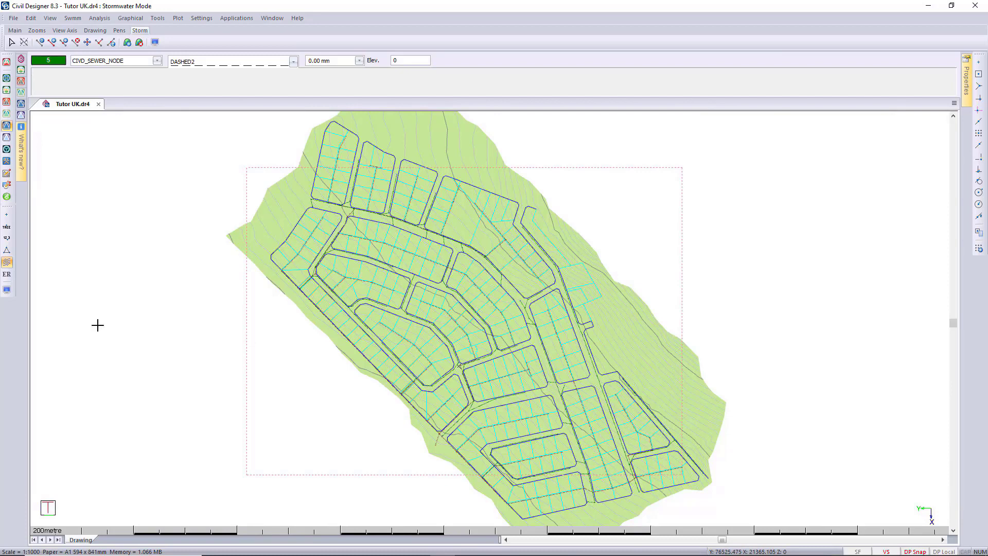
click(7, 289)
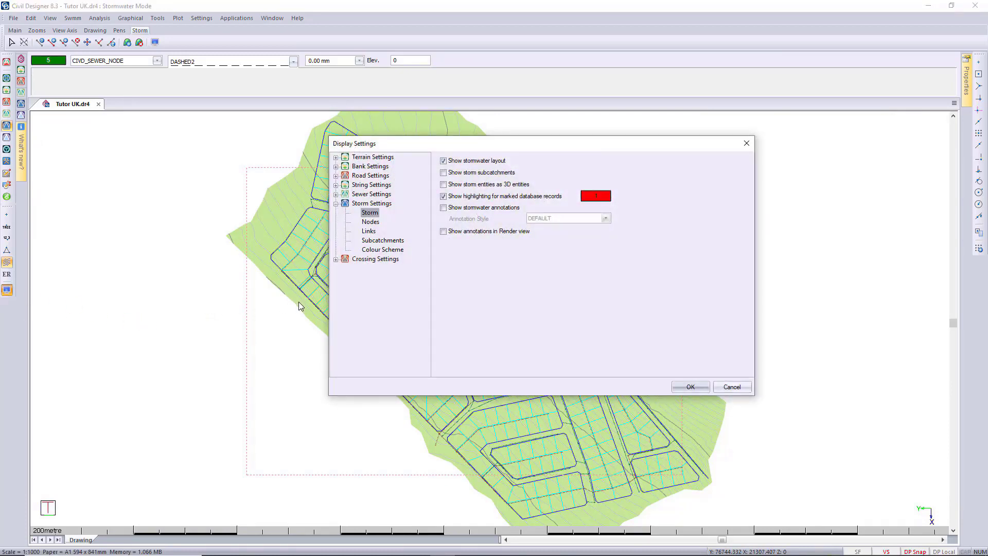
click(369, 232)
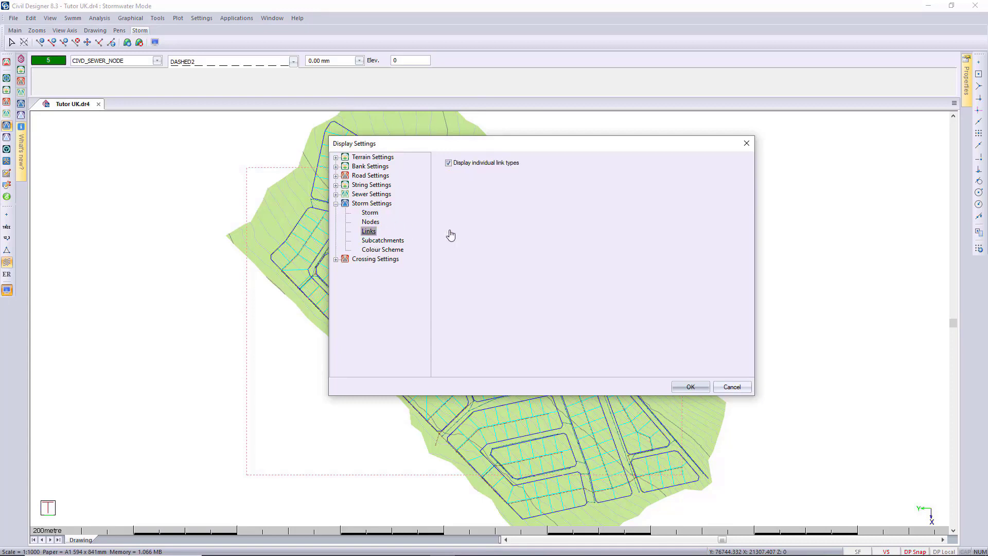
click(545, 176)
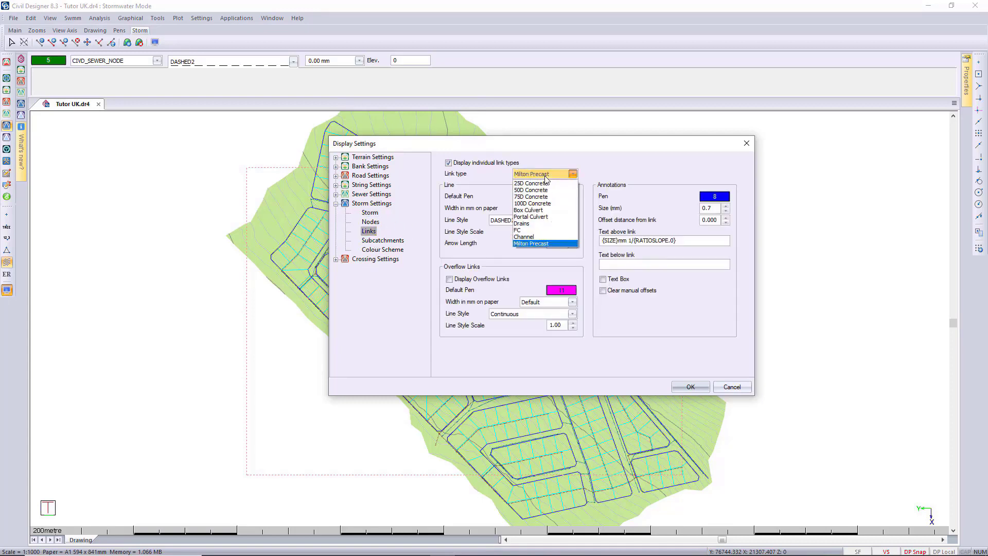
click(544, 204)
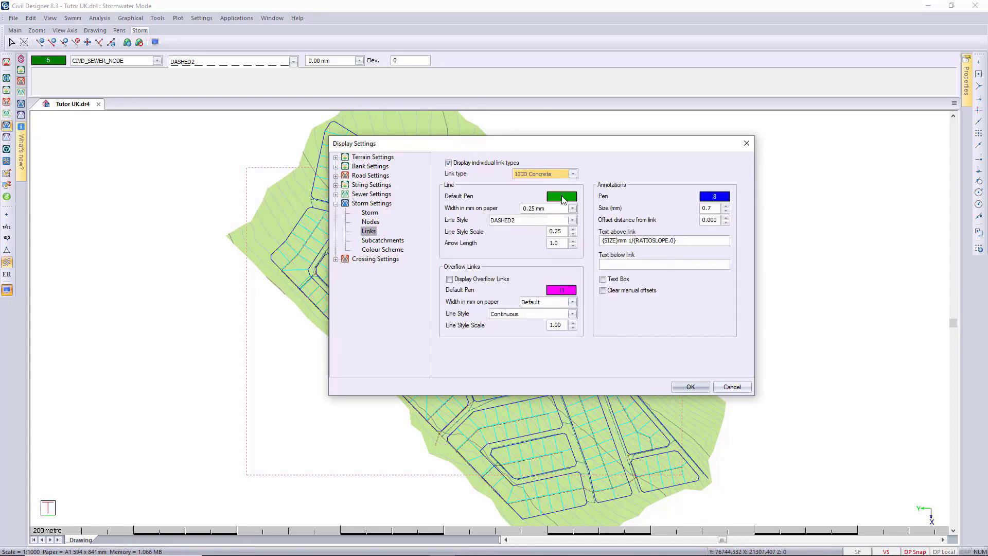
click(562, 198)
click(527, 193)
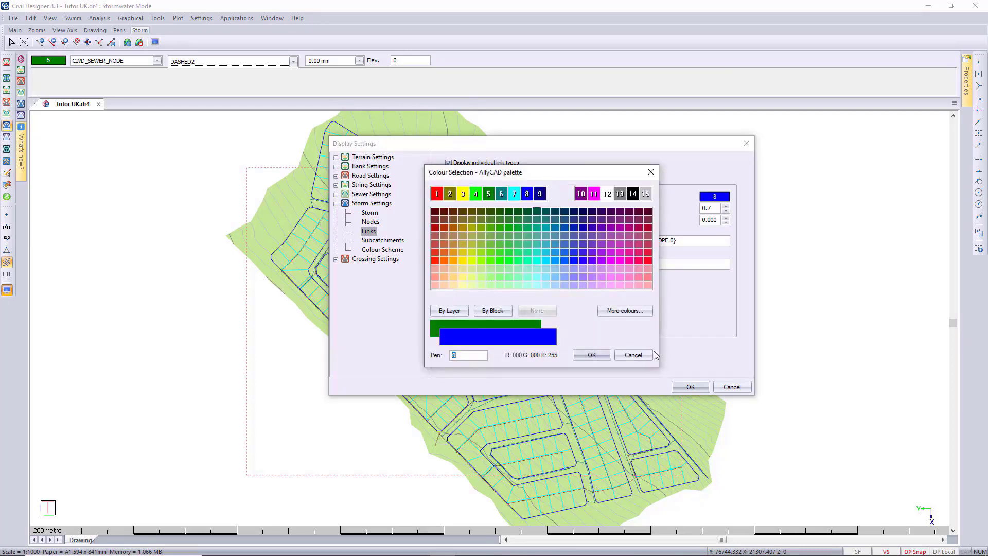
click(591, 355)
click(690, 387)
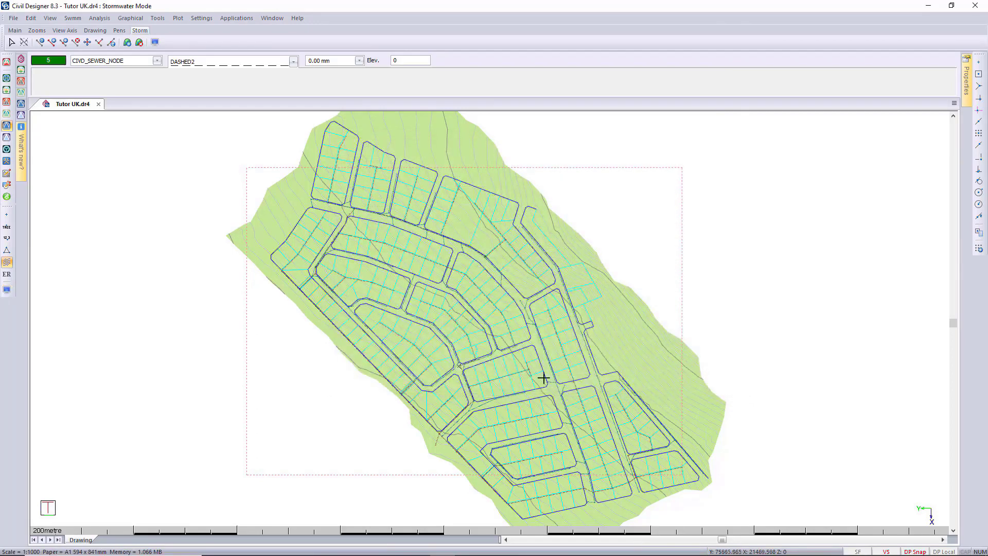
- Select the four connected storm links running along the road from the junction and set their link type to 100D Concrete
scroll(489, 319, up, 3)
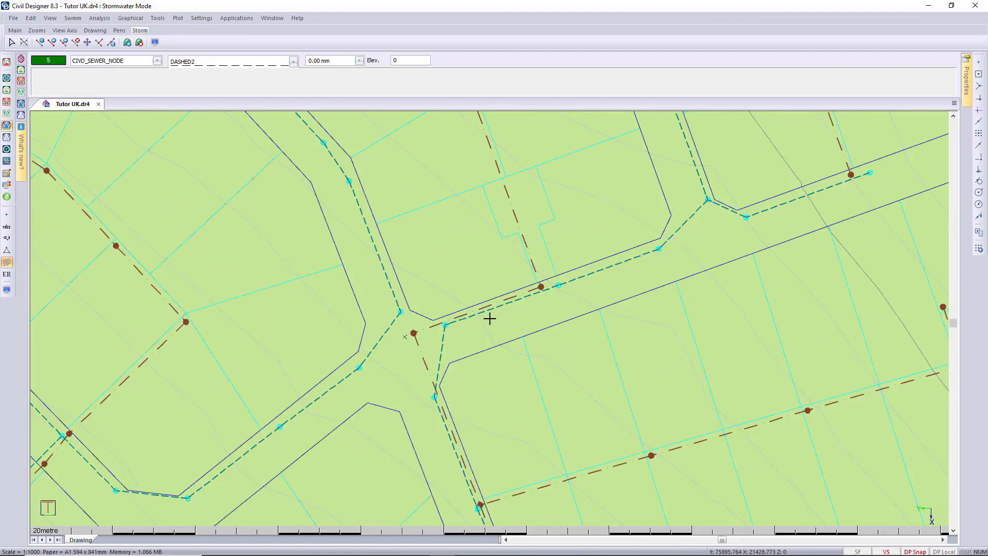
middle_drag(568, 348, 709, 188)
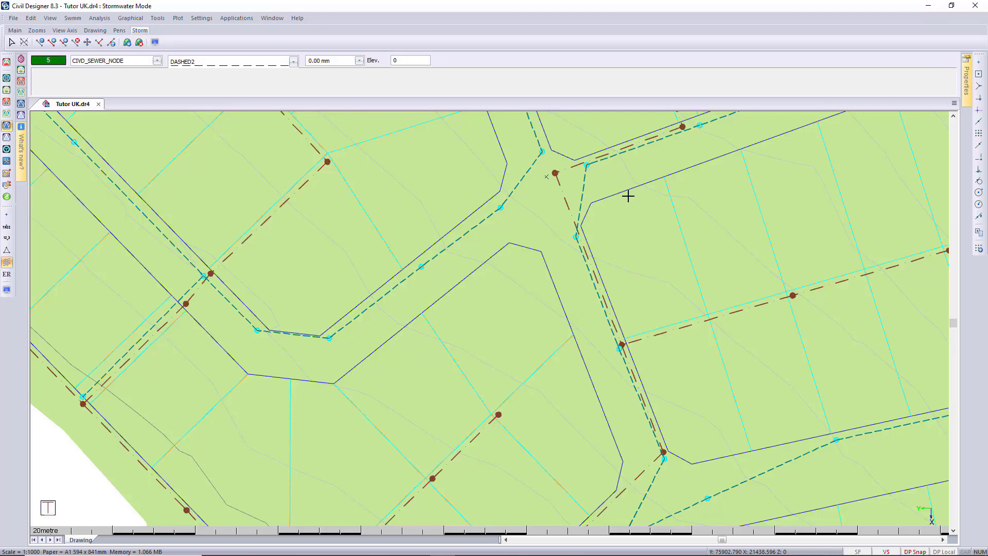
click(583, 198)
scroll(640, 409, up, 1)
click(490, 323)
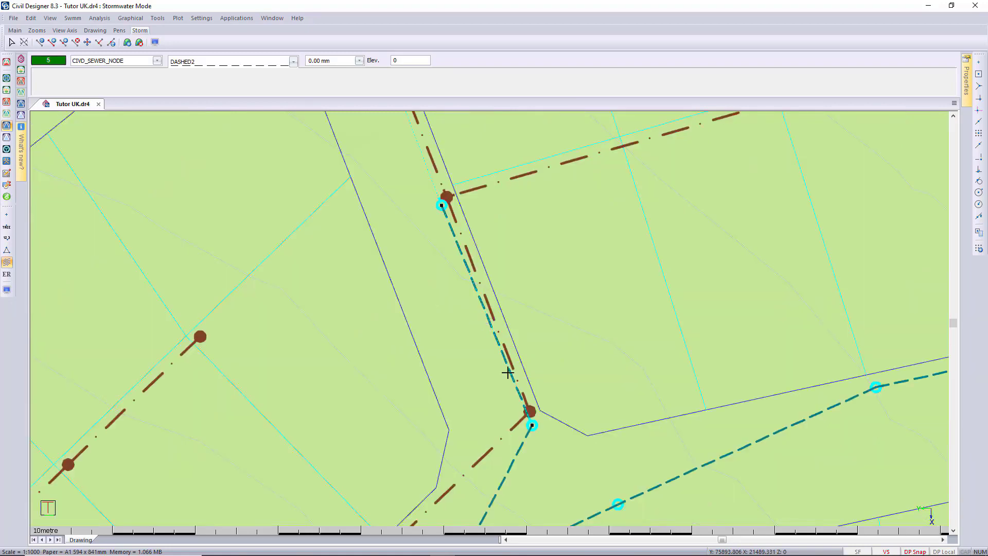
scroll(489, 317, down, 1)
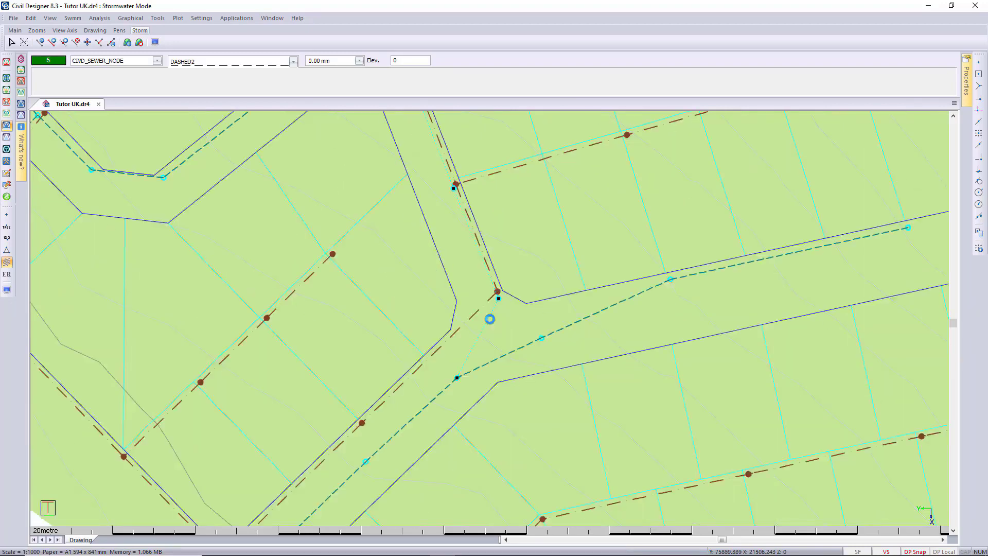
scroll(489, 379, down, 1)
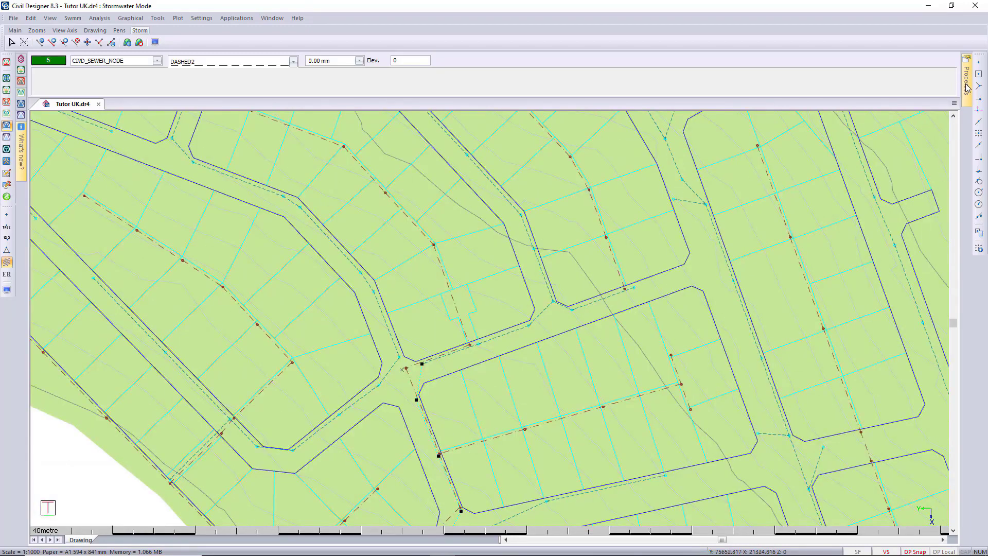
mouse_move(968, 88)
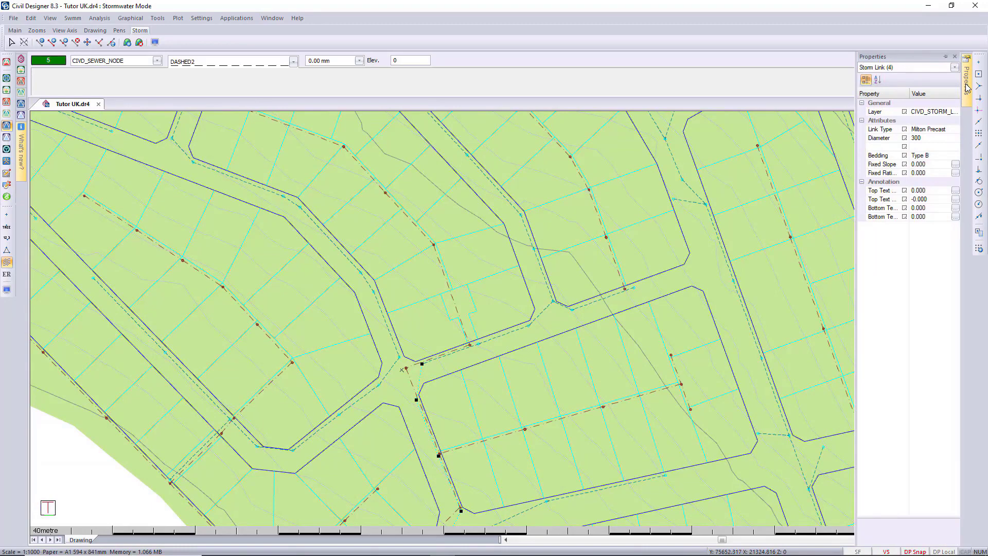
click(955, 131)
click(956, 129)
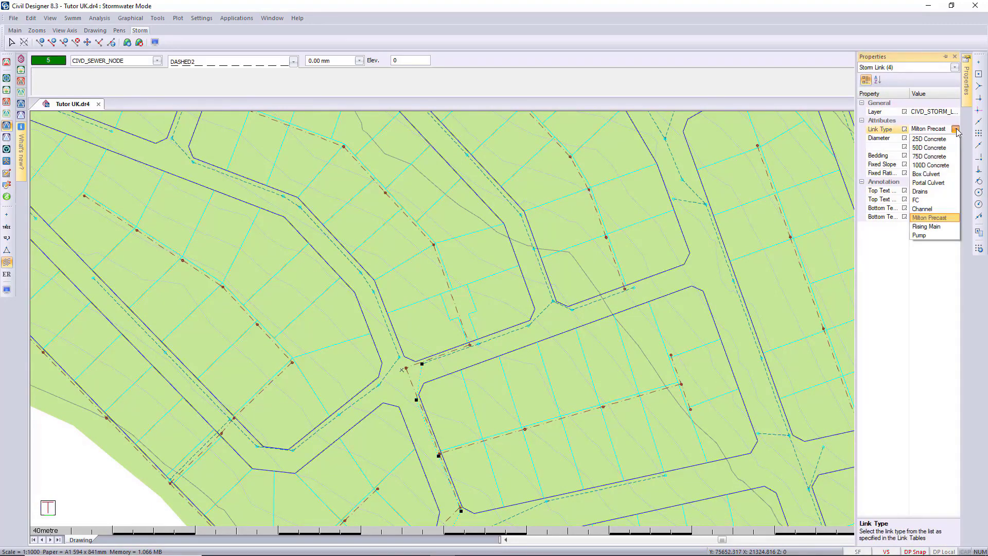
click(929, 165)
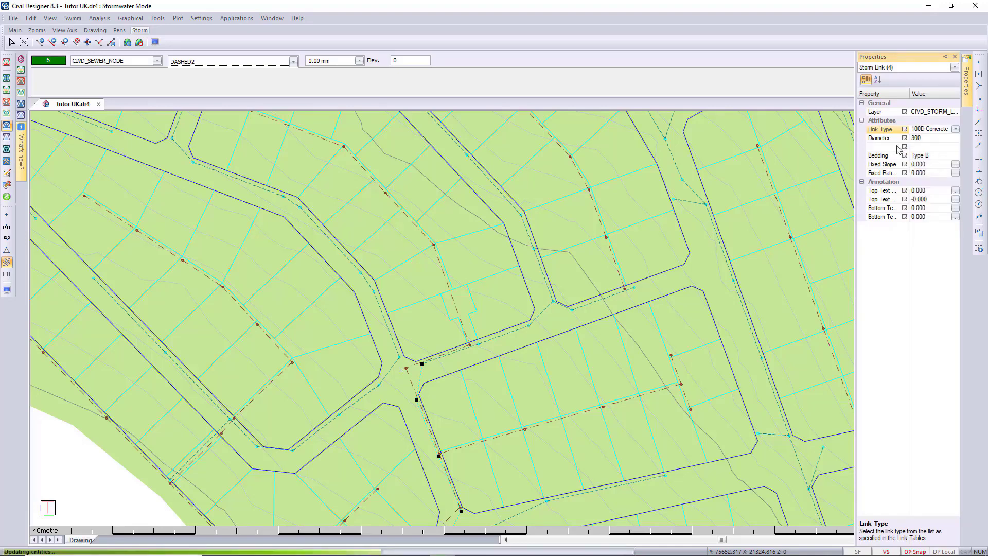
- Set the diameter of the four selected storm links to 525 and check the available bedding classes, keeping Type B
click(925, 140)
click(955, 138)
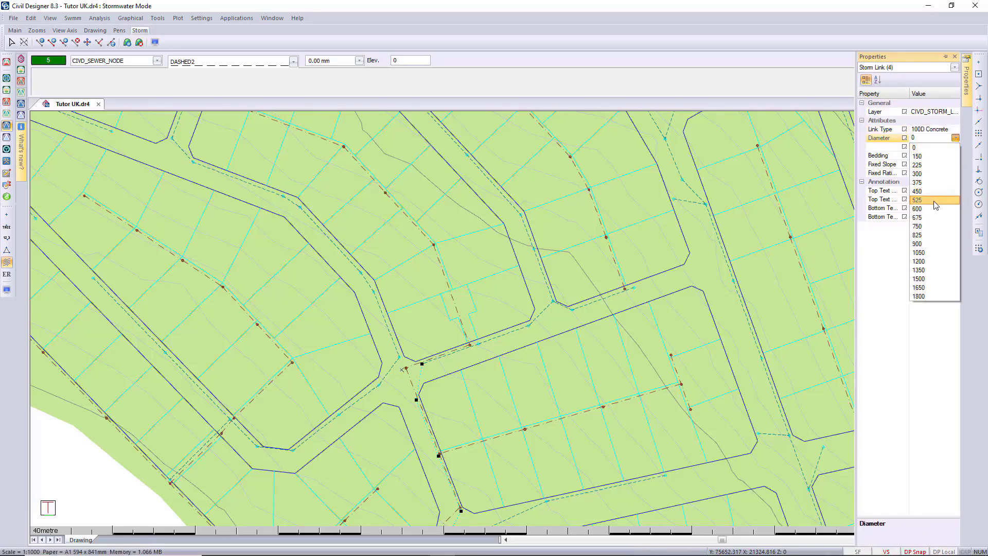
click(936, 202)
click(947, 157)
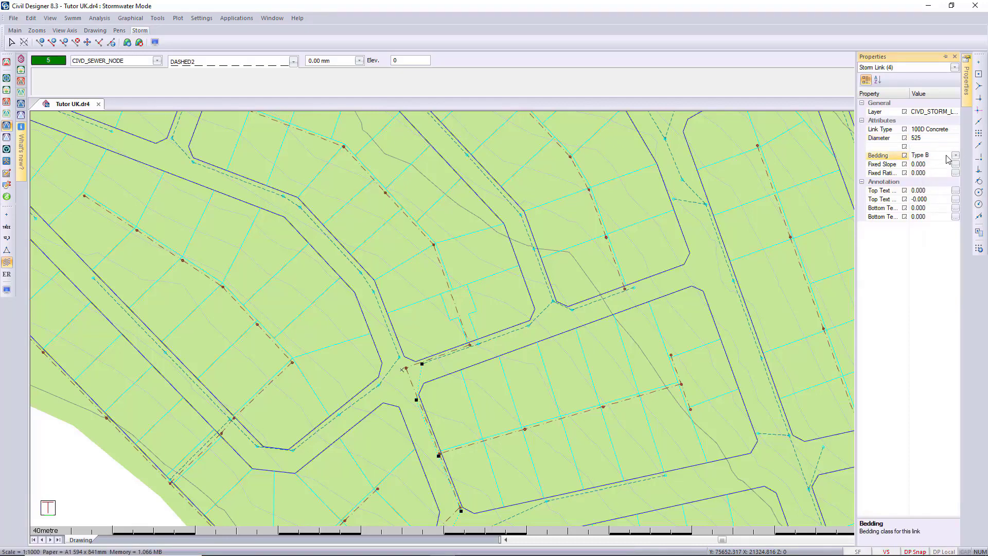
click(955, 156)
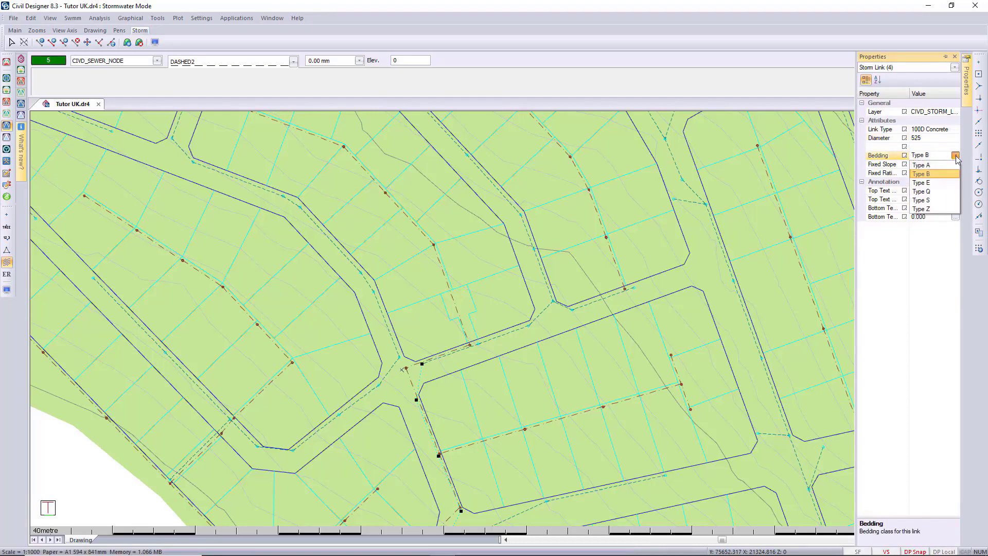
click(955, 156)
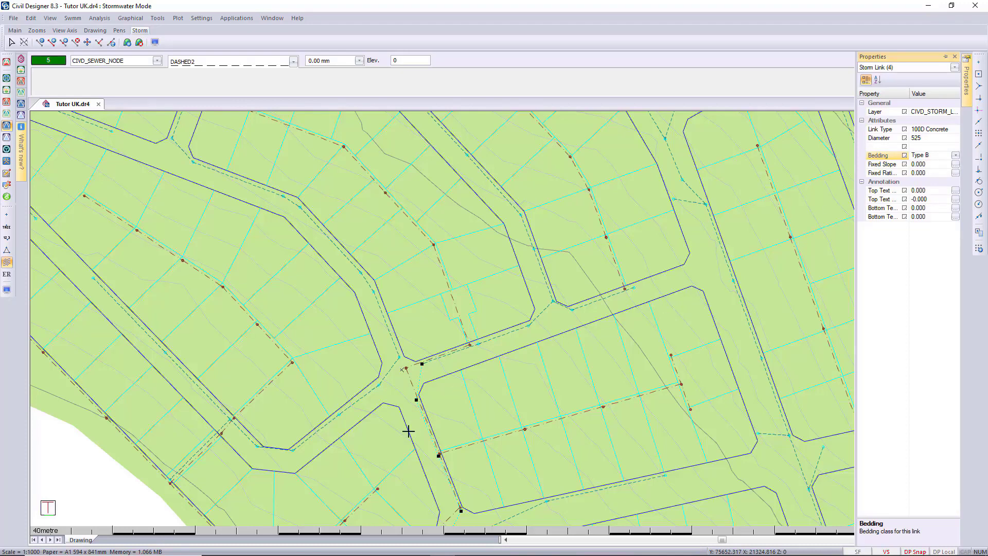
- Follow the changed storm links along the road from the junction and check their line display
scroll(489, 319, up, 5)
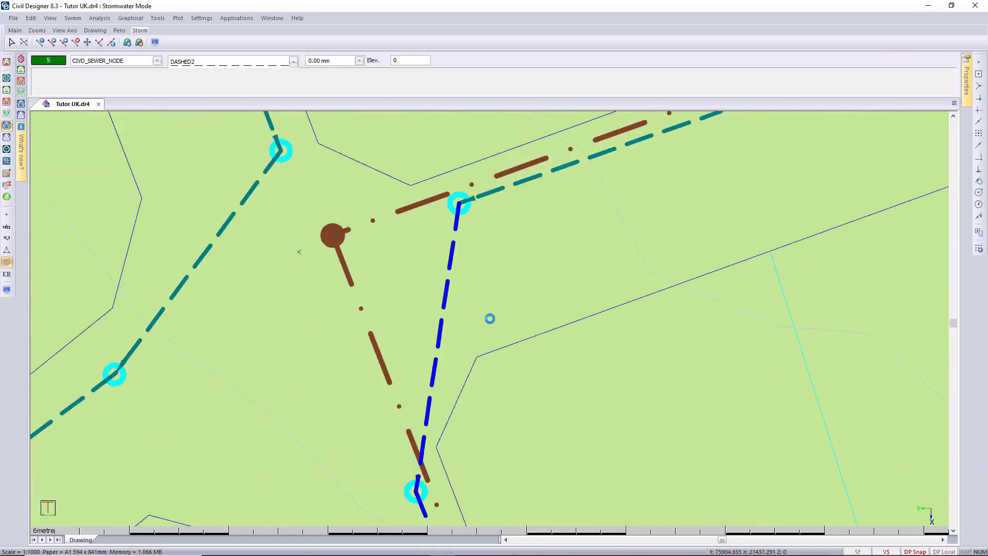
scroll(494, 360, down, 2)
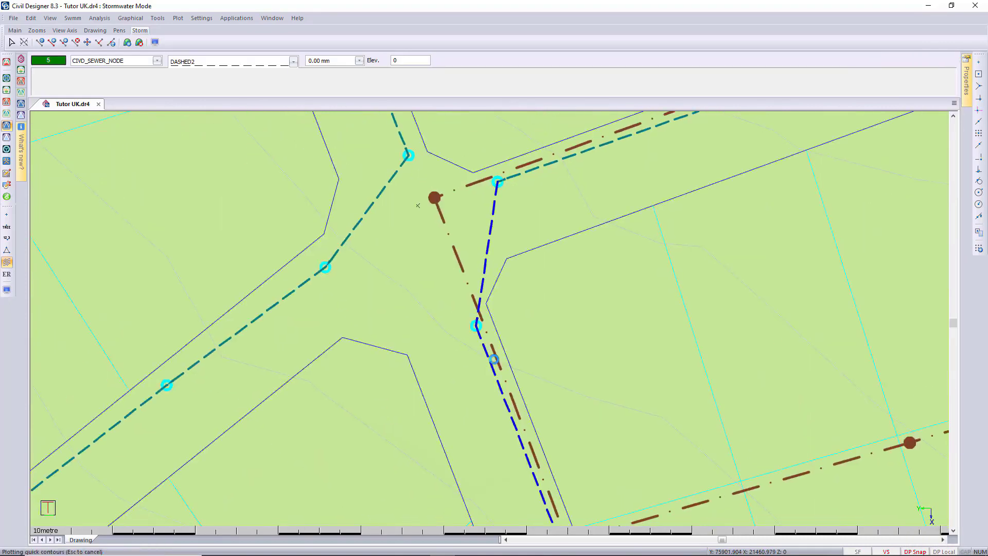
middle_drag(494, 359, 433, 227)
middle_drag(531, 440, 430, 159)
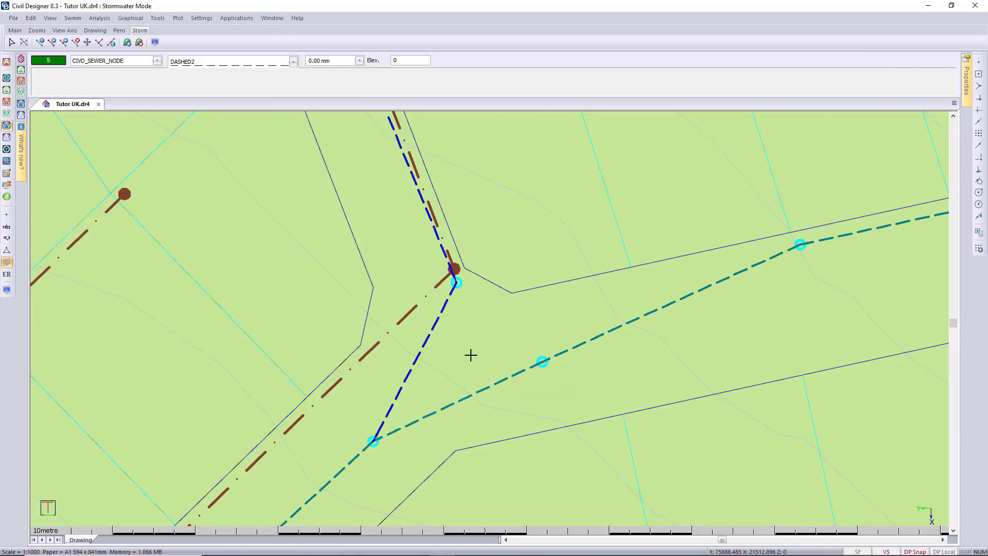
scroll(471, 355, down, 6)
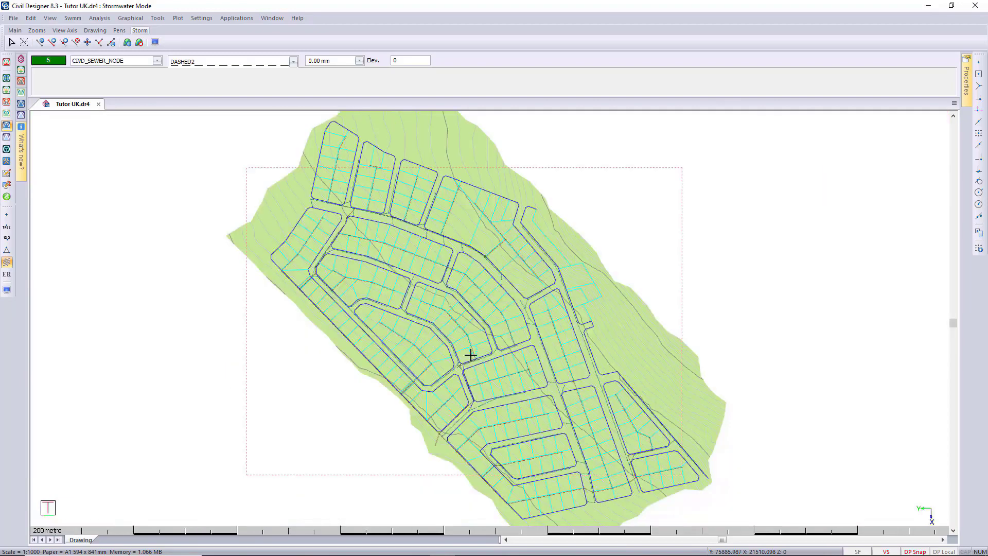
- Switch to Sewer mode, review the default sewer design settings, and close them without changes
click(6, 113)
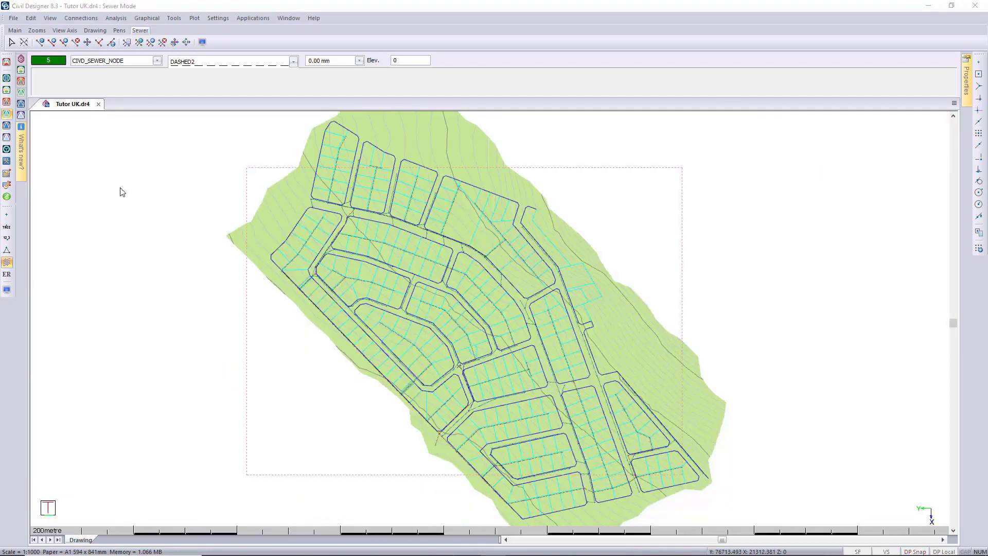
click(36, 19)
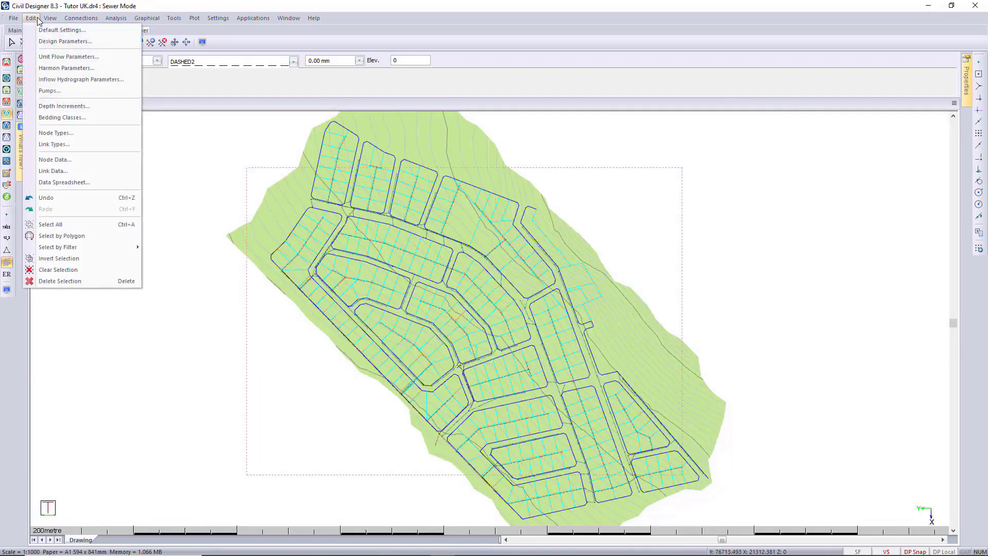
click(61, 30)
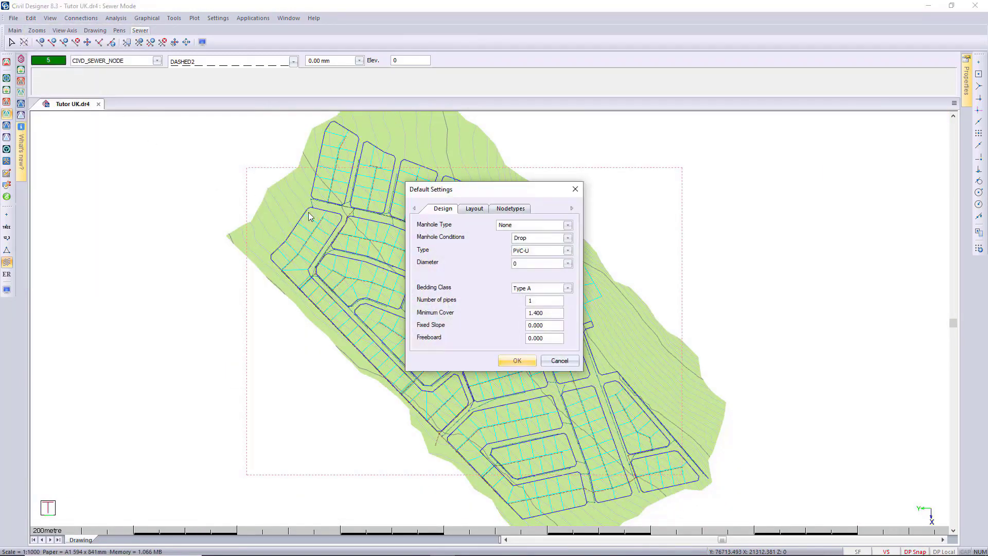
click(530, 208)
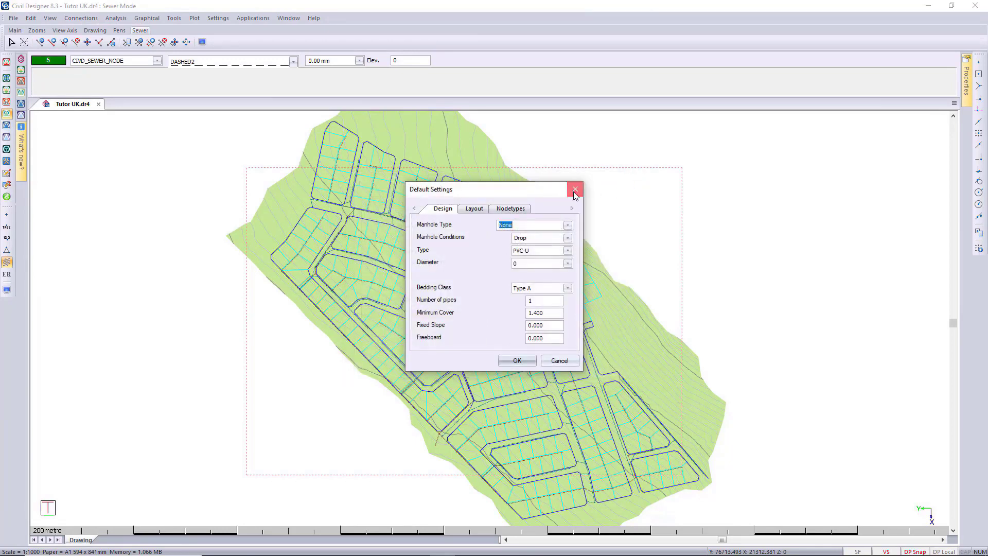
click(575, 188)
- Enable autosizing for the 1200 Round Precast sewer node type and set its manhole symbol to Sewer Precast Manhole
click(34, 19)
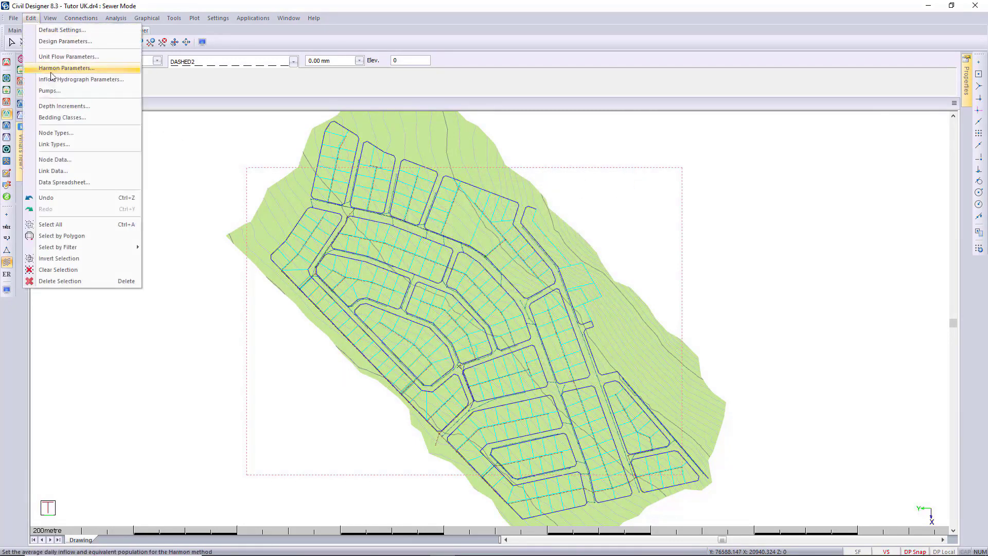
click(82, 135)
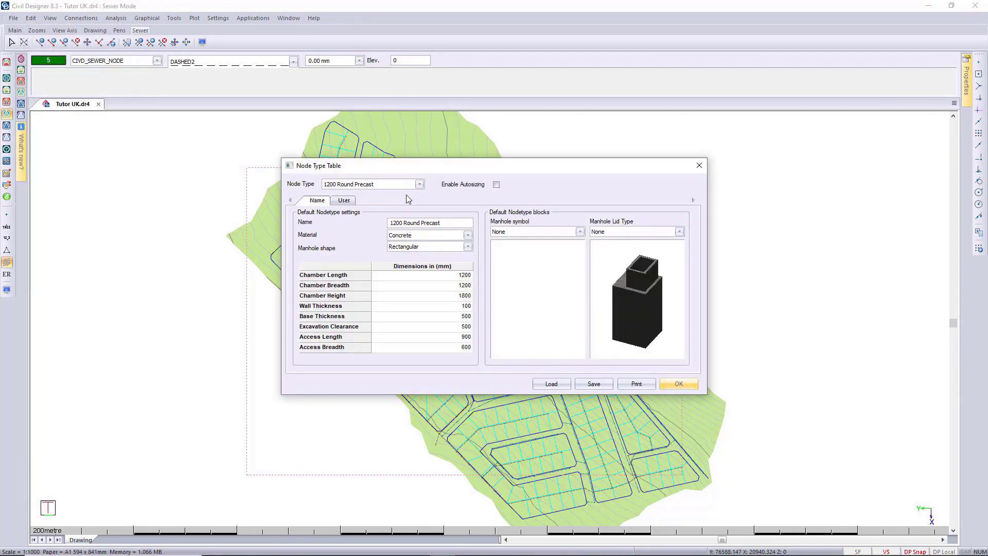
click(419, 185)
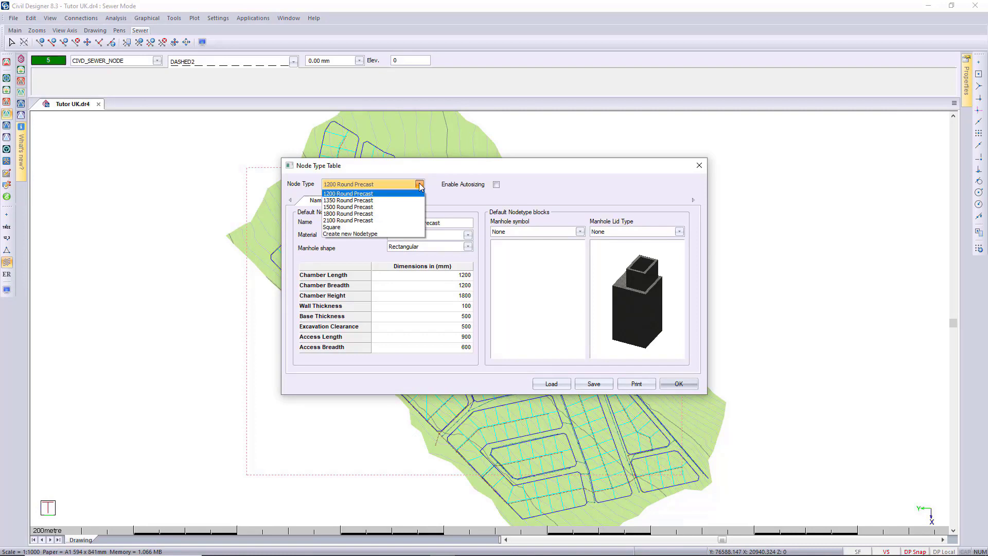
click(461, 199)
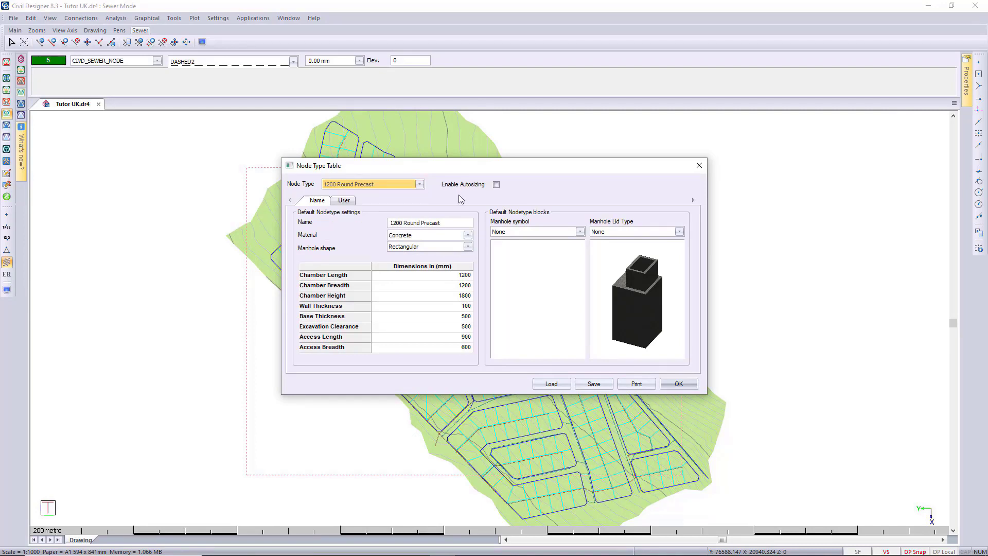
click(496, 184)
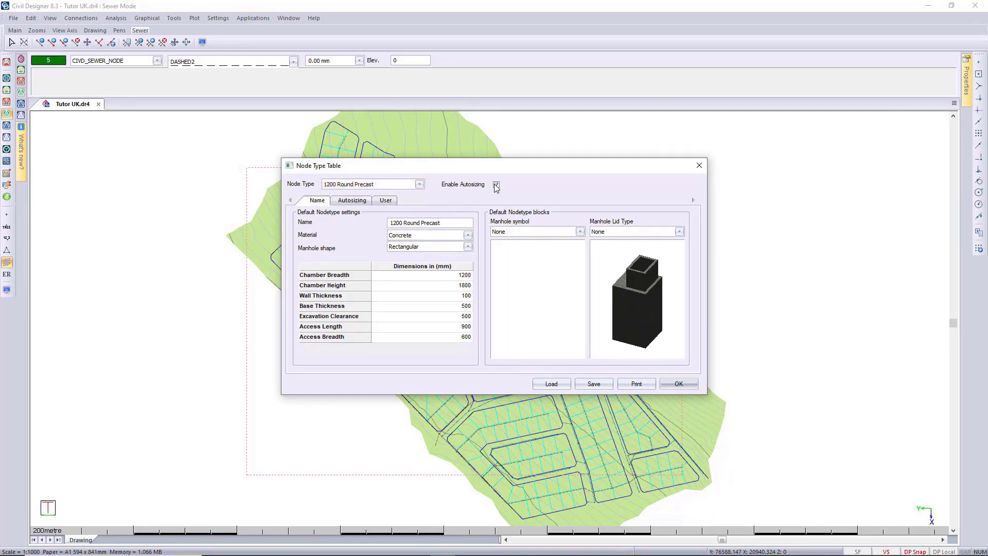
click(580, 232)
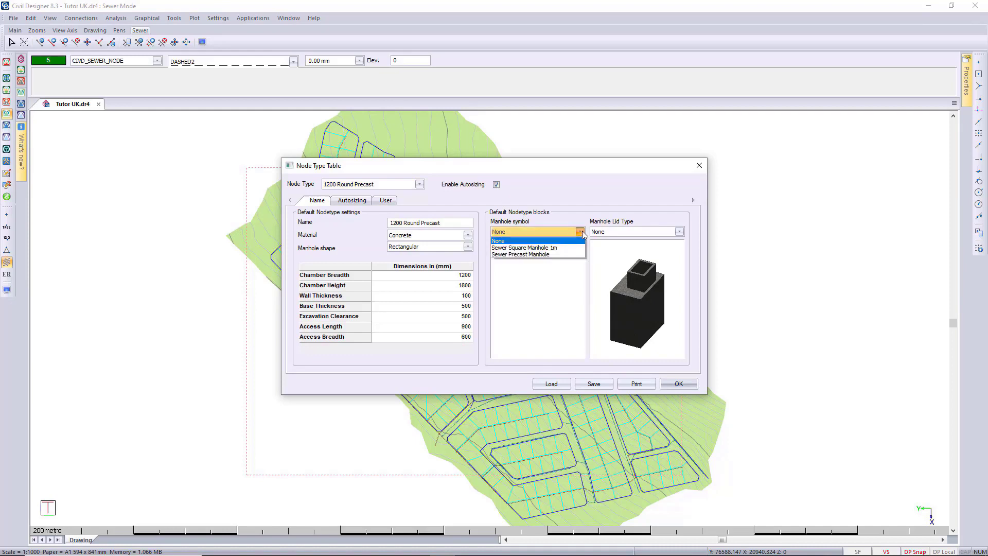
click(555, 255)
- Try the manhole lid types Cover, CoverTopSlab, CoverRect and CoverRectTopSlab on the 1200 Round Precast node type
click(678, 233)
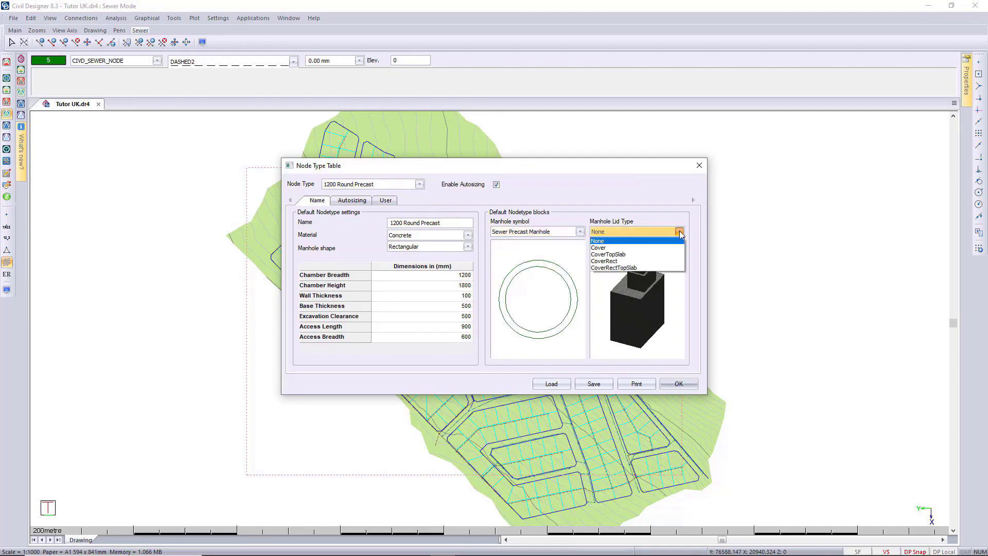
click(655, 249)
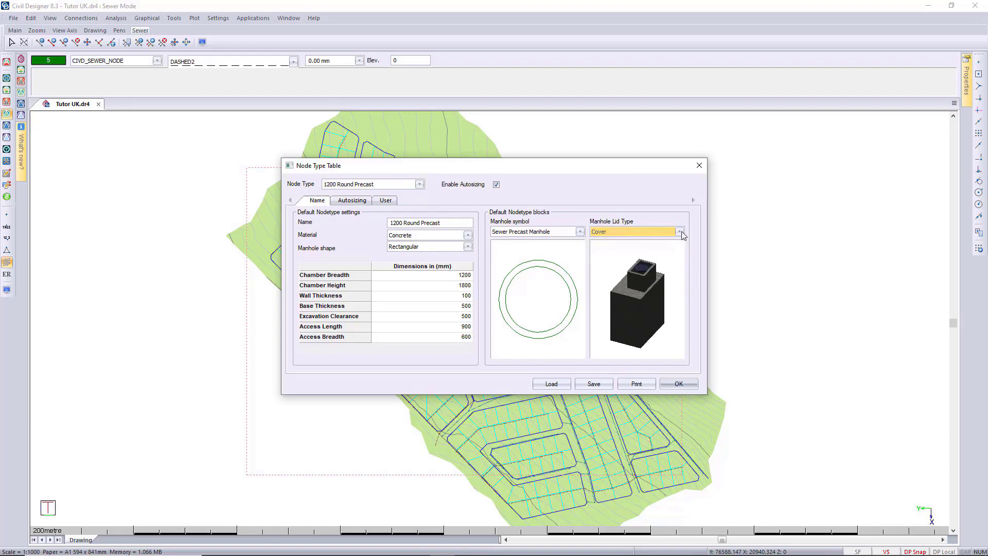
click(680, 232)
click(617, 254)
click(679, 232)
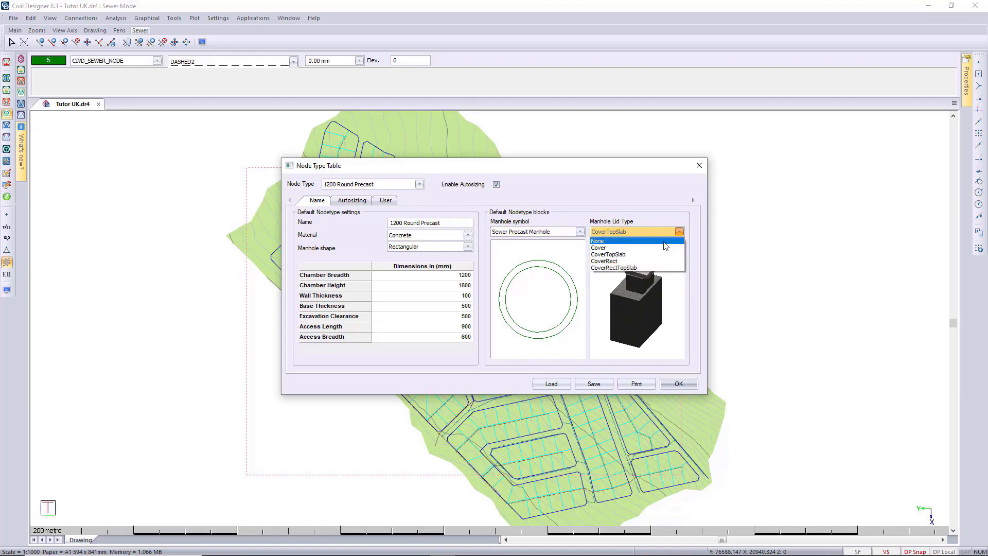
click(669, 261)
click(679, 232)
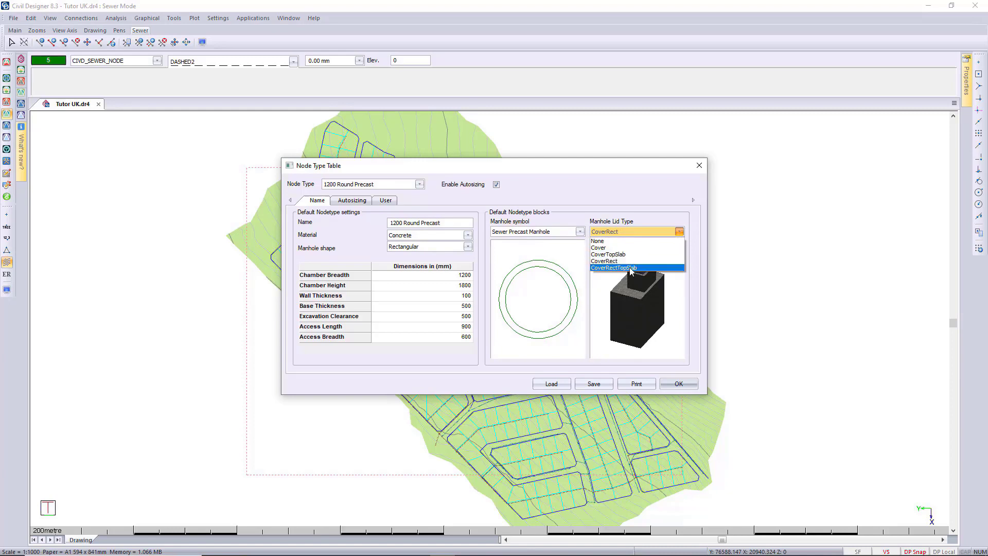
click(614, 267)
- Set the 1200 Round Precast node type's manhole shape to Round and its lid type to Cover
click(468, 247)
click(451, 256)
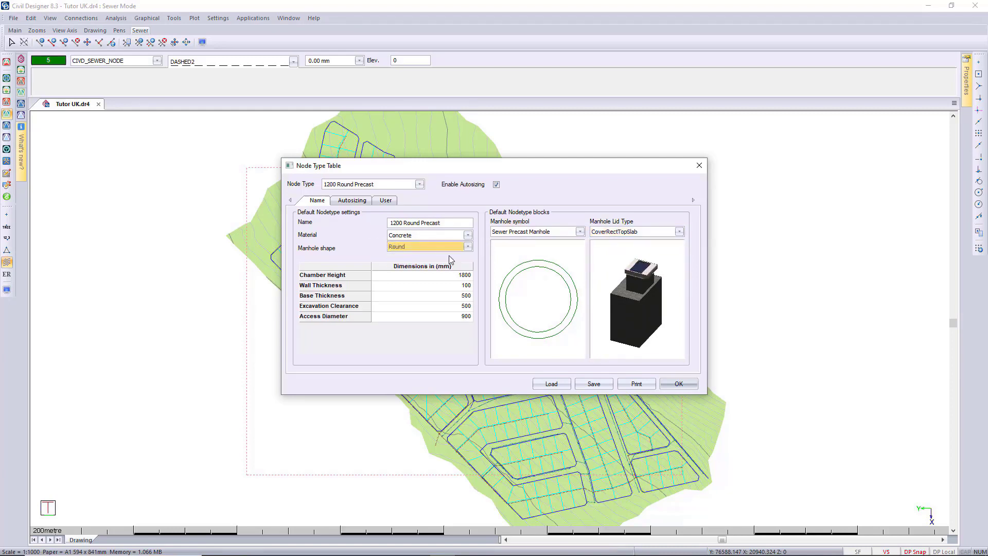
click(680, 231)
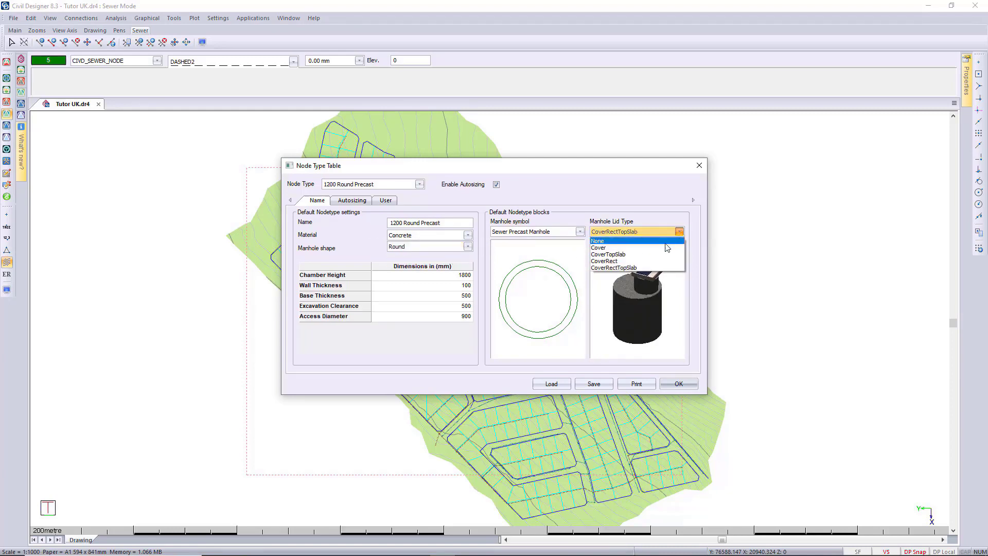
click(650, 248)
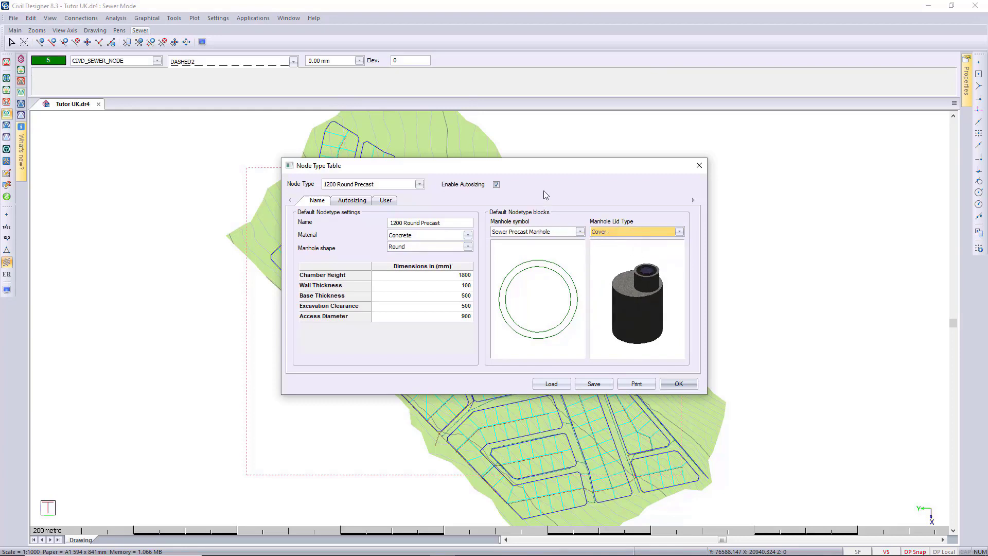
- Review the node type's autosizing table and user fields, and accept the node type settings
click(368, 201)
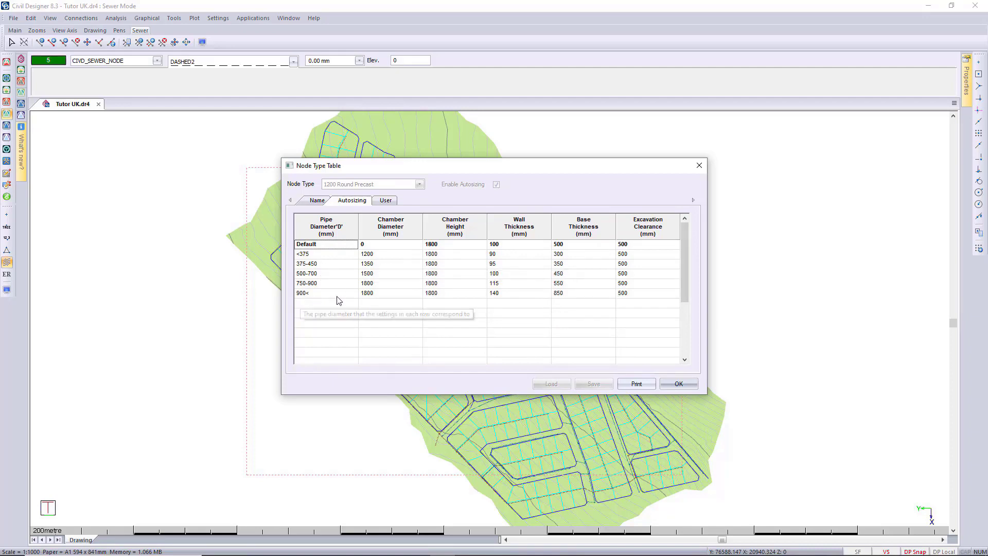
click(393, 203)
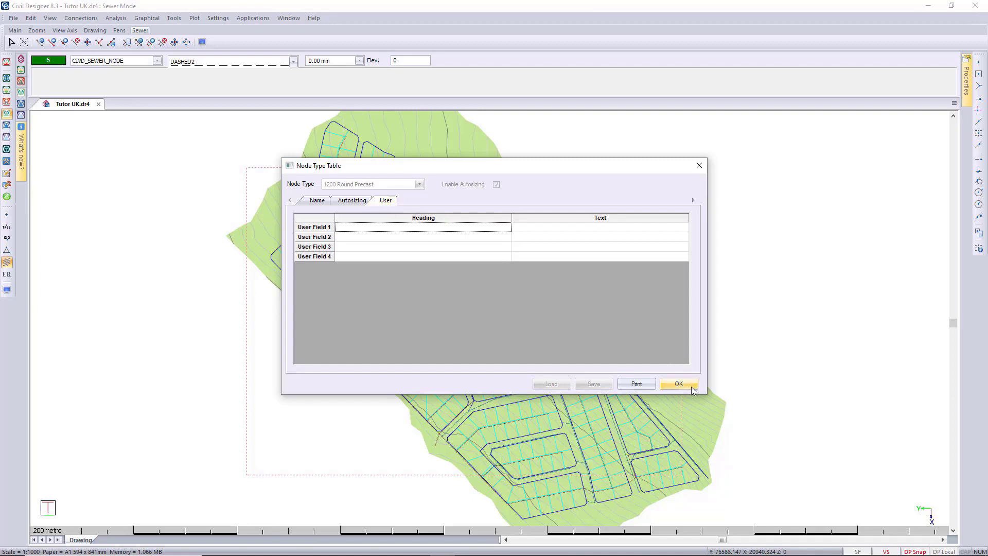
click(322, 202)
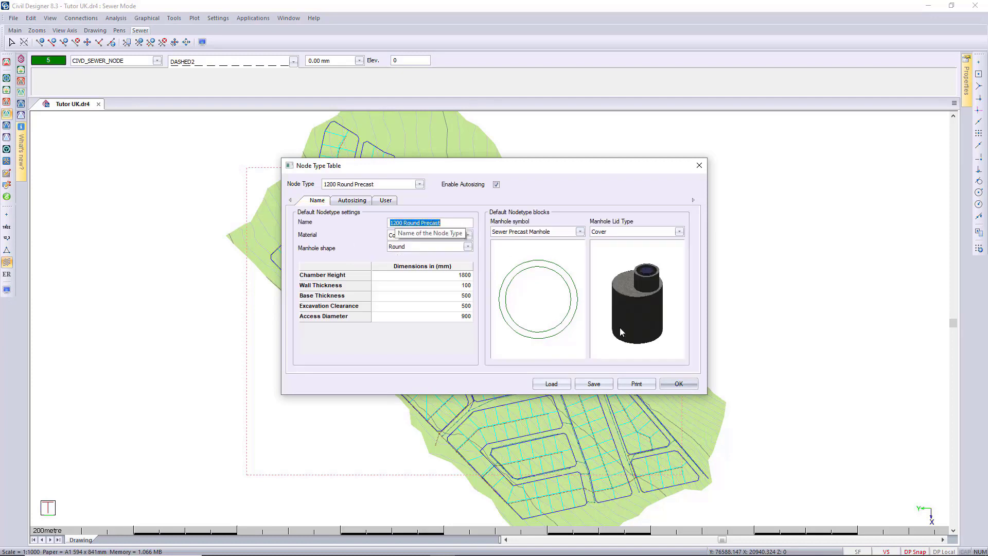
click(678, 383)
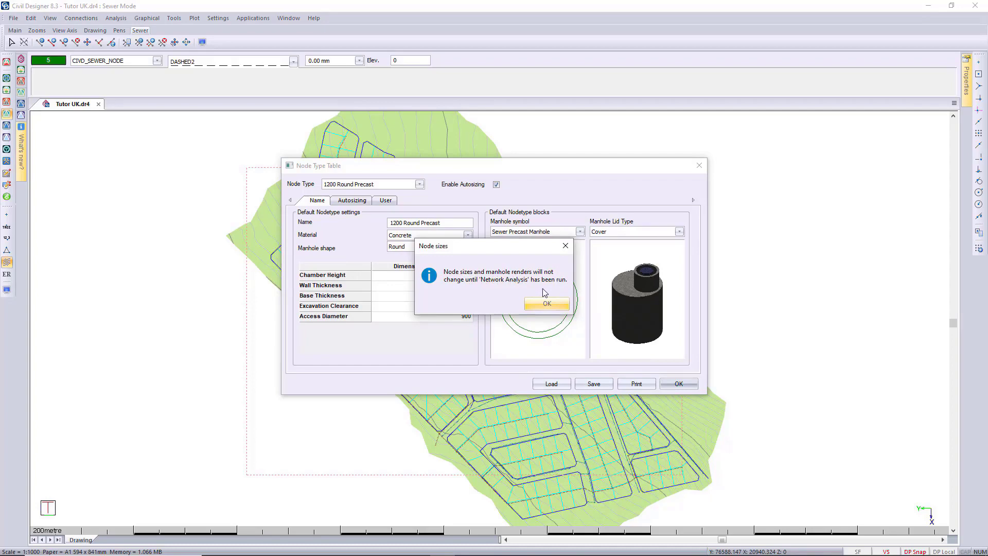
click(547, 303)
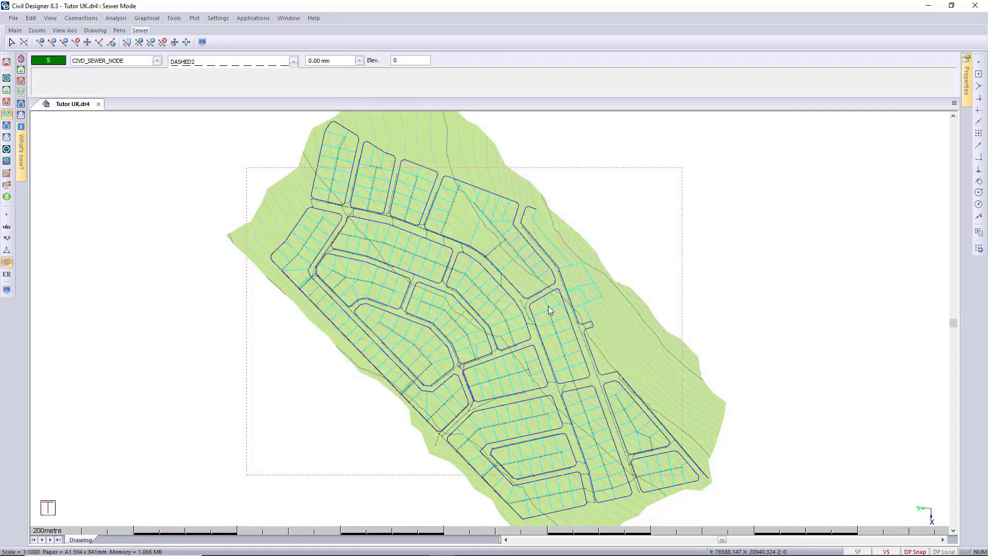
- Filter the selection to the sewer nodes and set their type to 1200 Round Precast
scroll(549, 310, down, 2)
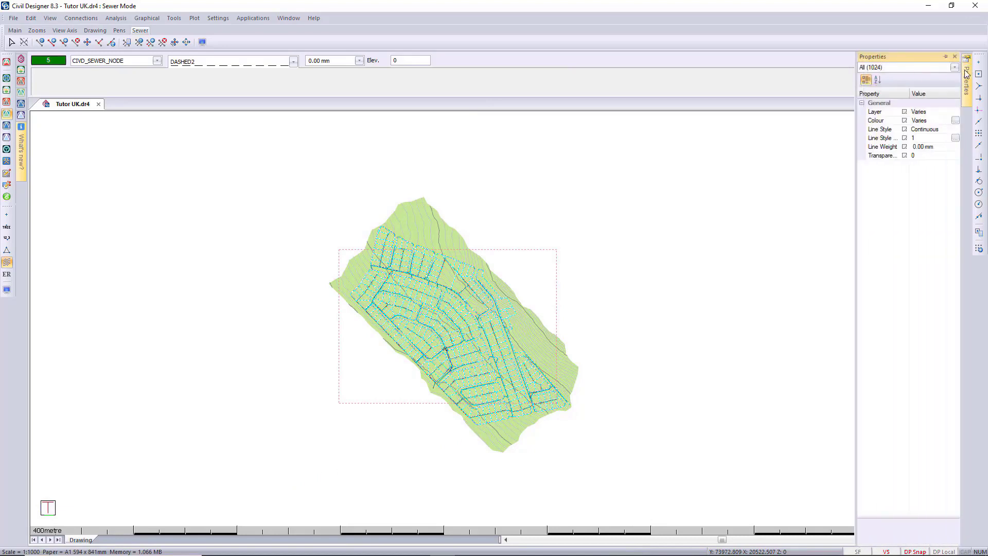
click(955, 68)
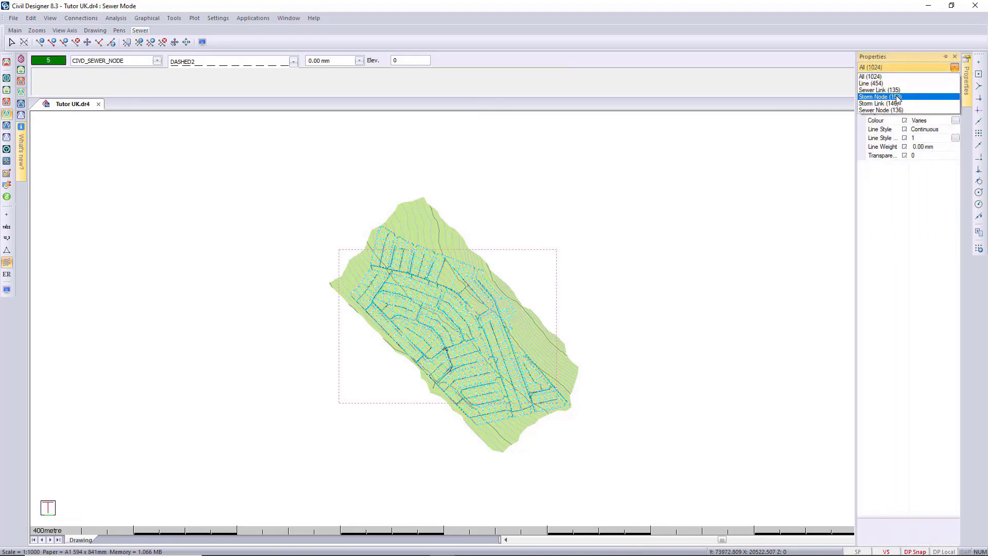
click(881, 110)
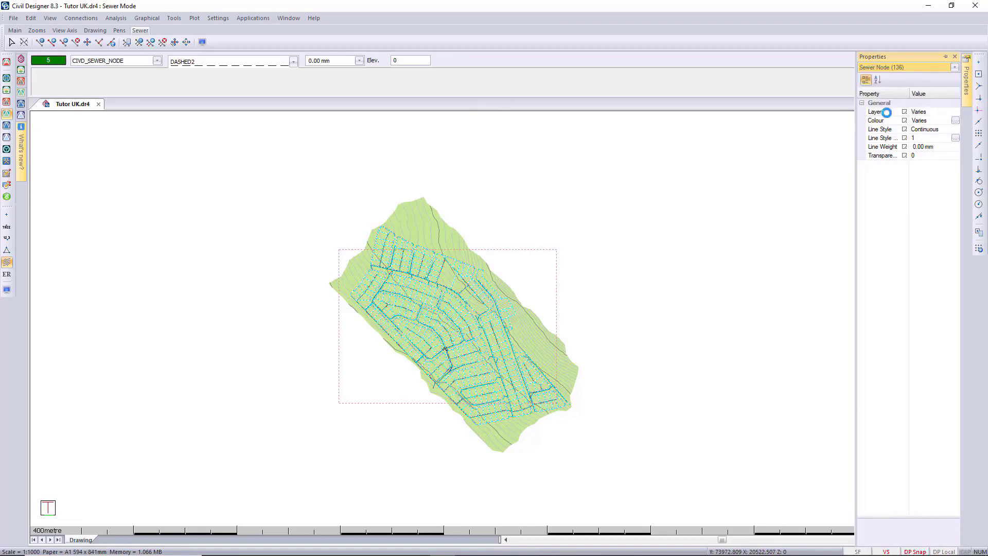
click(875, 129)
click(955, 129)
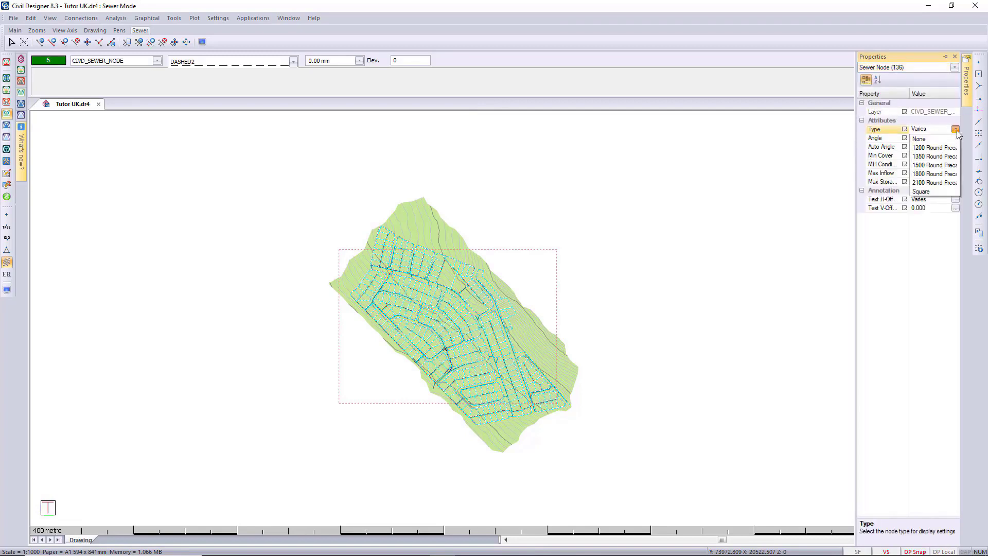
click(934, 148)
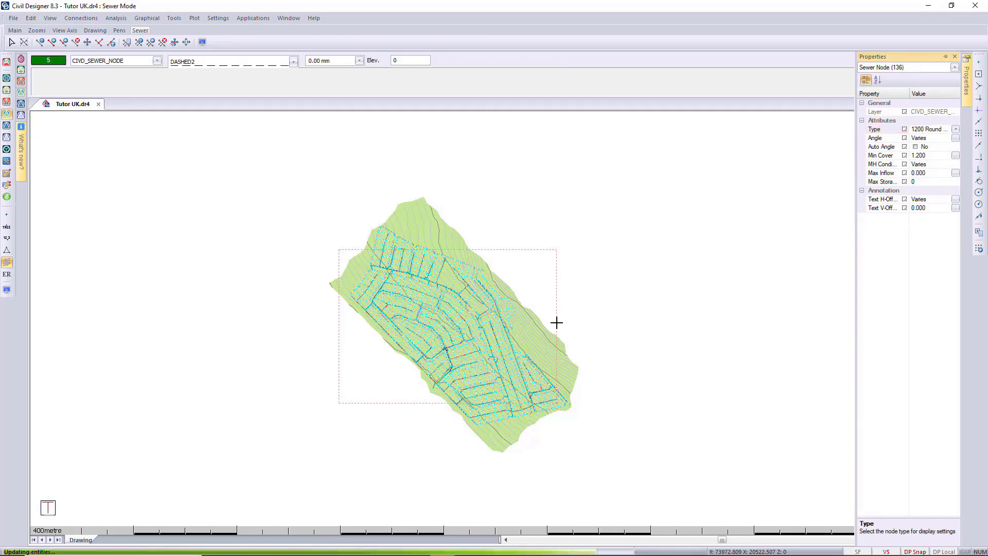
- Inspect the sewer manhole at the road junction in a 3D render view and return to the plan
scroll(490, 325, up, 10)
scroll(494, 326, up, 5)
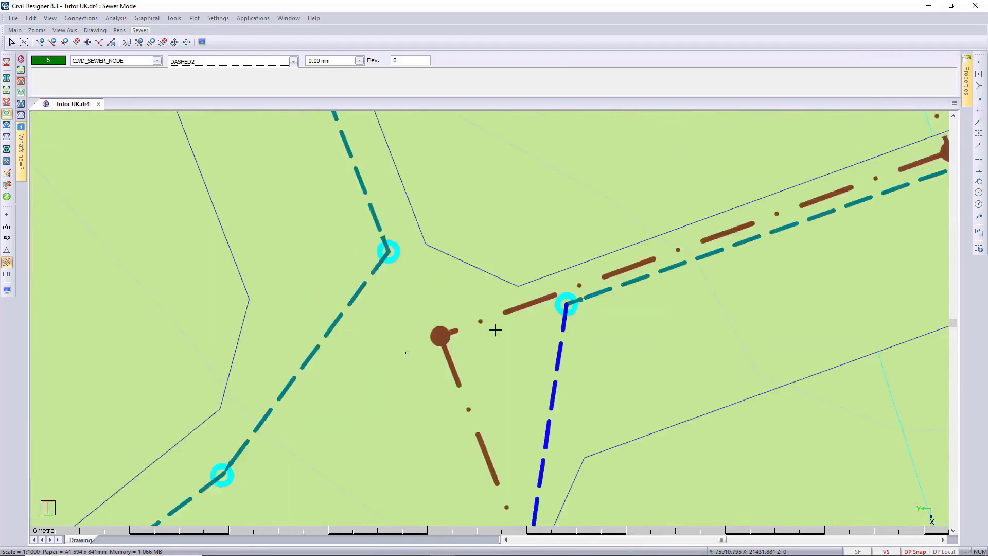
right_click(517, 276)
click(553, 341)
drag(524, 489, 465, 214)
key(Escape)
click(477, 303)
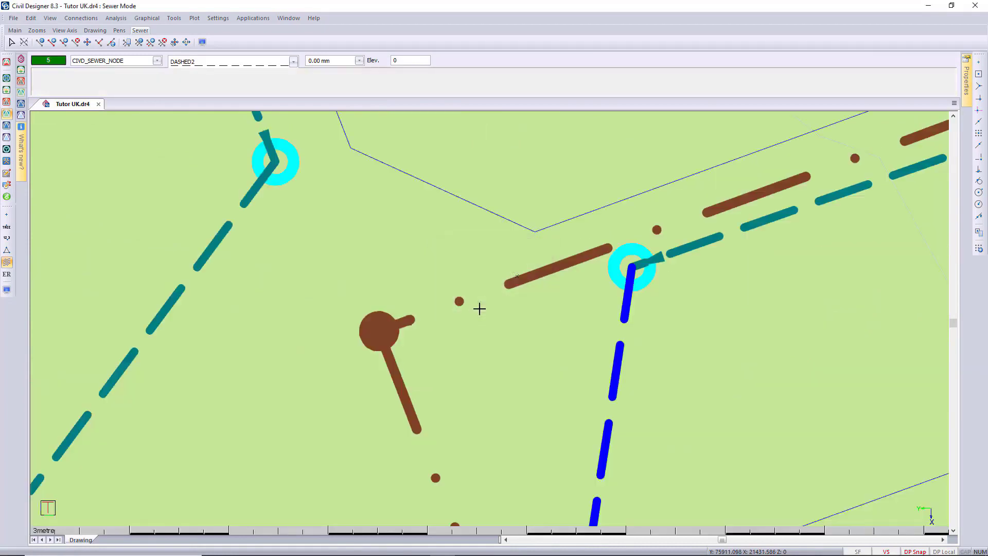
scroll(480, 313, down, 10)
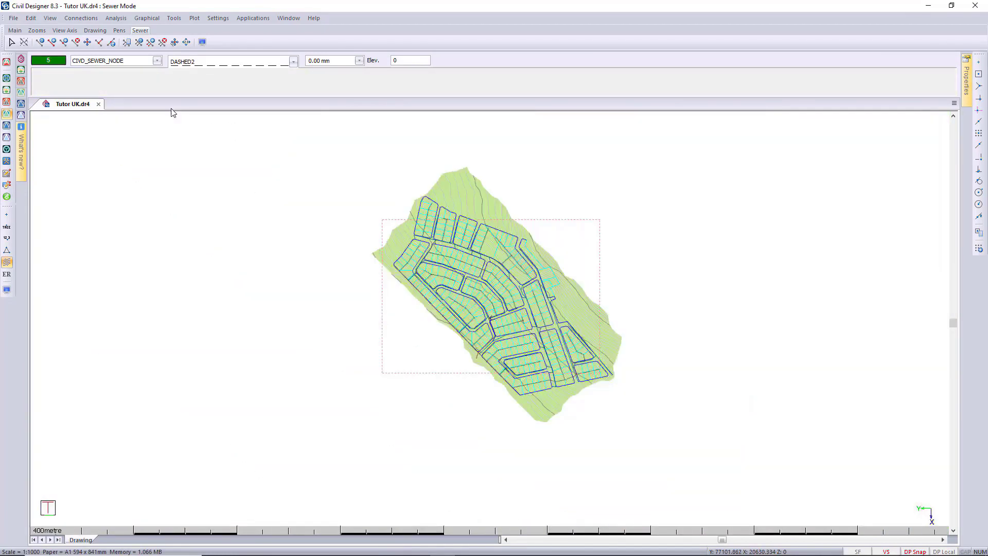
- Run the sewer network analysis on all nodes, keeping existing subnetworks, and close the results
click(116, 18)
click(129, 30)
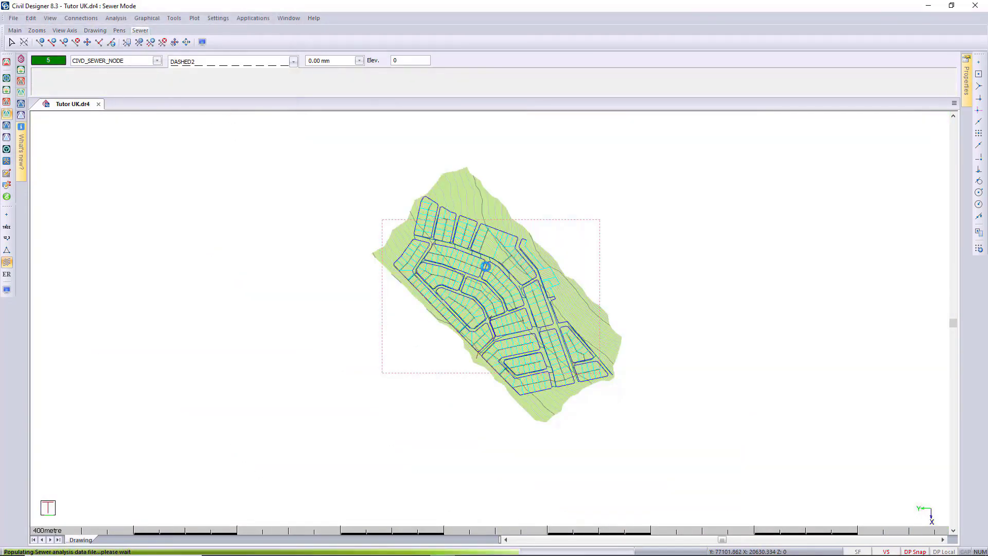
click(542, 378)
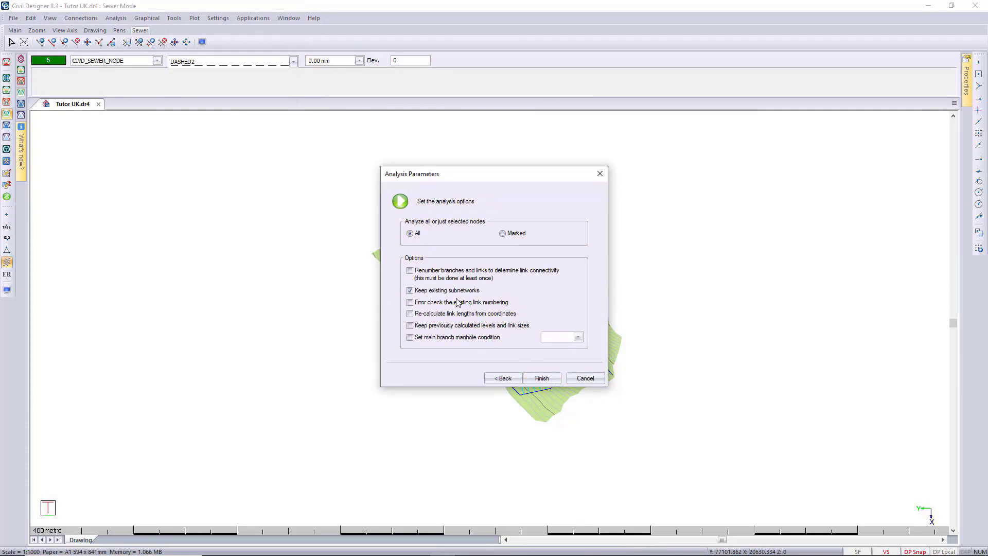
click(541, 378)
click(572, 335)
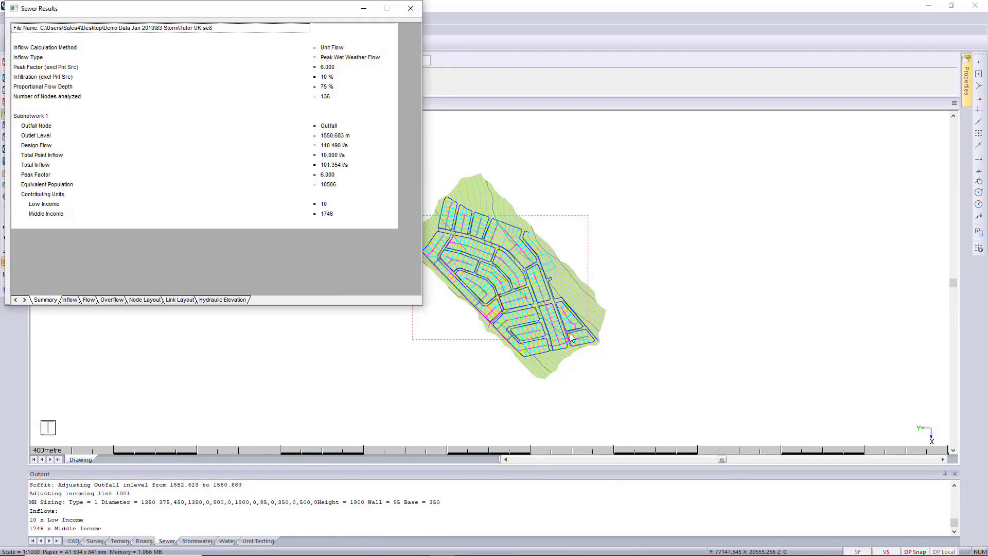
click(411, 8)
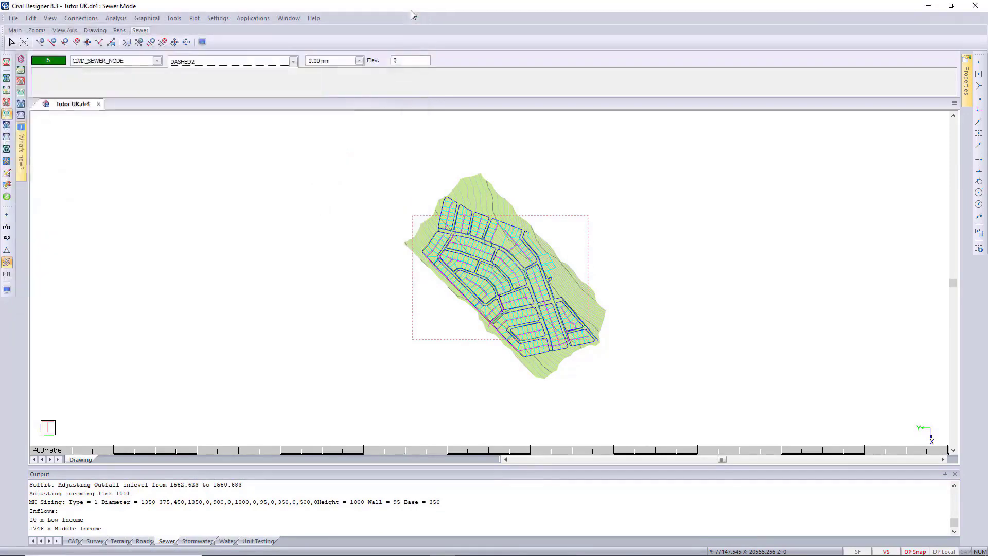
- Turn off shading for the Natural Ground surface in the display settings
drag(472, 311, 490, 329)
click(7, 291)
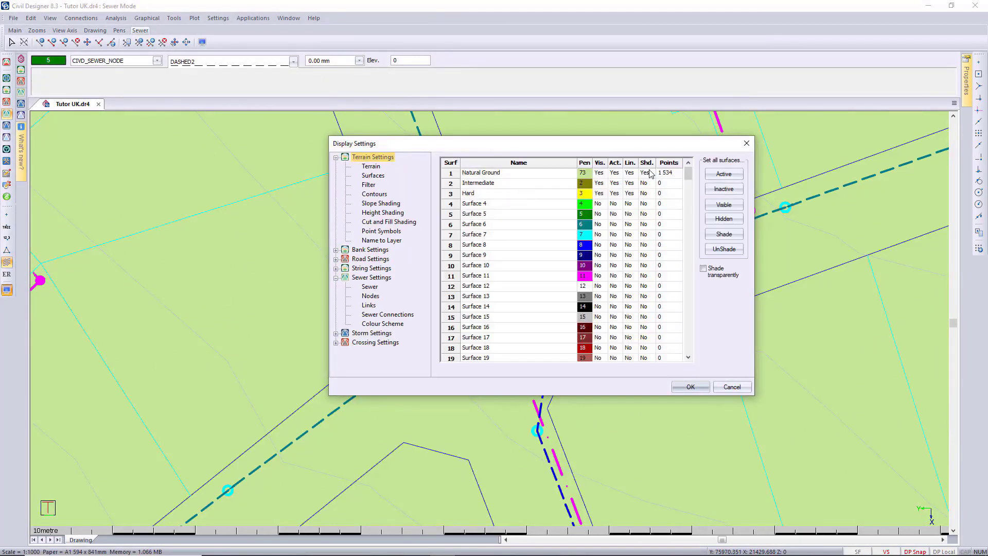
click(649, 173)
click(690, 387)
- Open the render view at the road junction and examine the round sewer manhole and its pipe connections from several sides
right_click(491, 303)
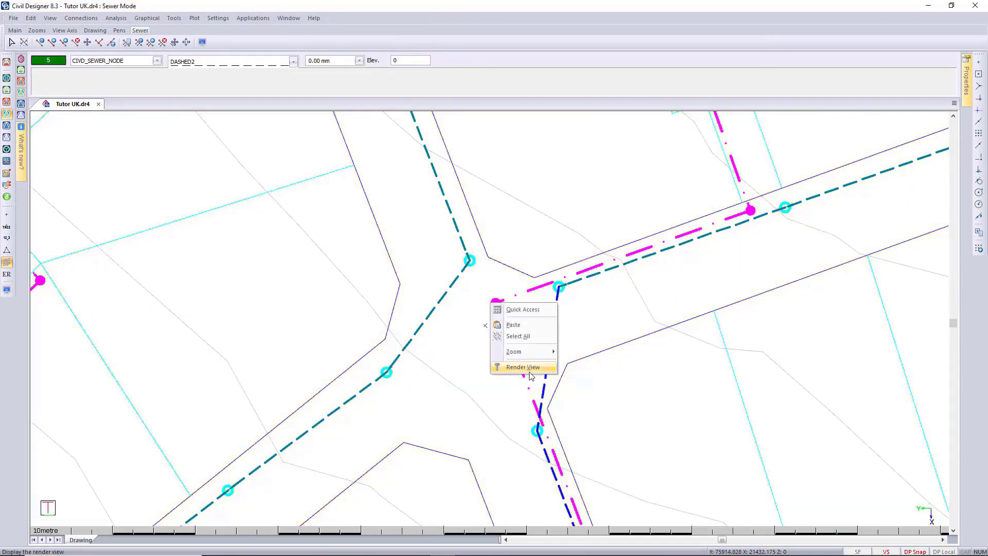
click(523, 367)
drag(464, 391, 490, 323)
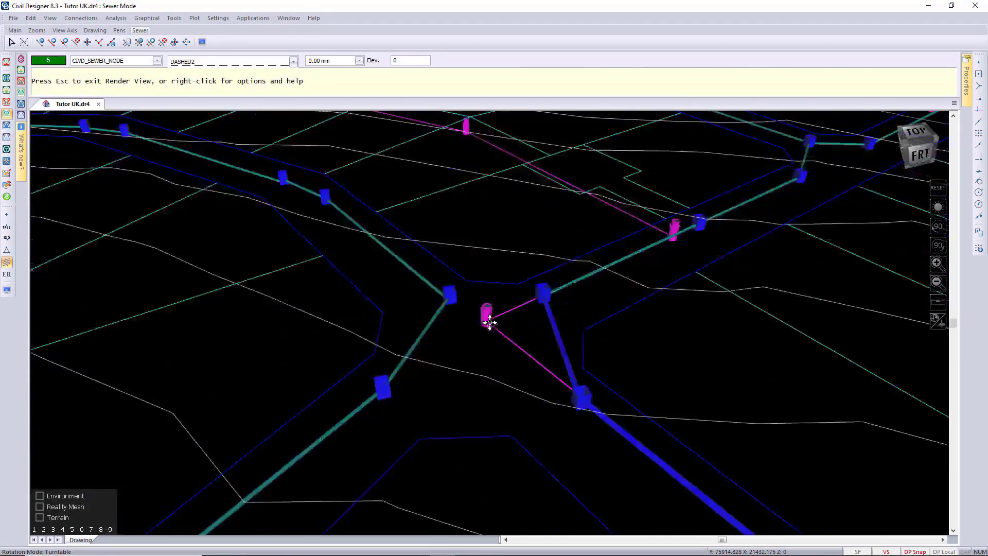
scroll(489, 323, up, 5)
drag(510, 375, 750, 346)
scroll(487, 319, up, 4)
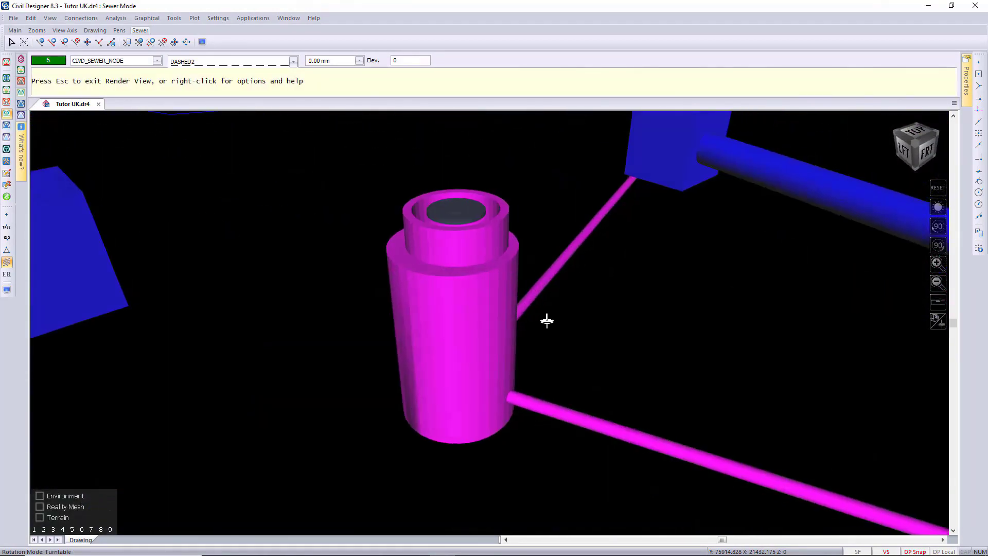
drag(547, 321, 375, 386)
drag(628, 396, 555, 400)
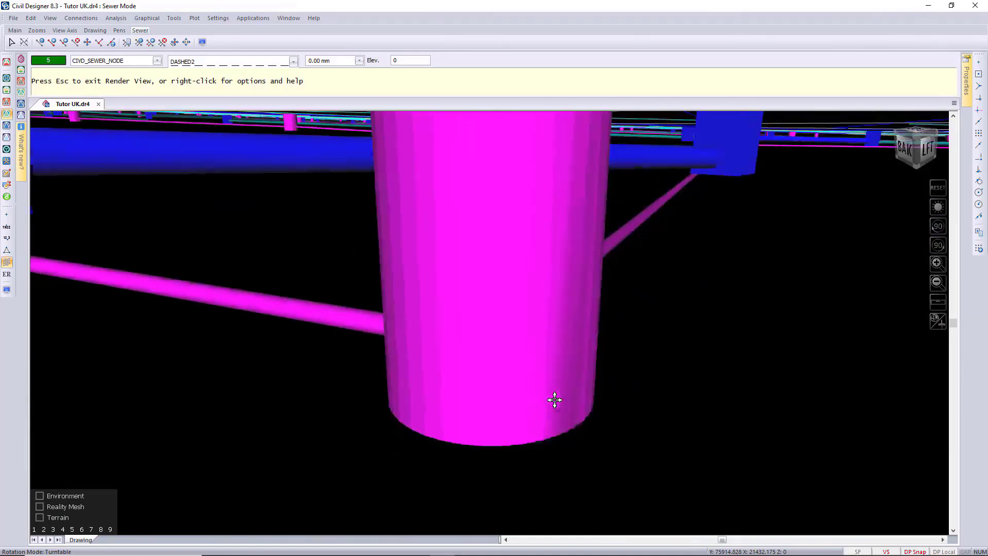
- Exit the 3D render view of the sewer manhole and return to the plan
scroll(489, 324, down, 5)
key(Escape)
click(486, 301)
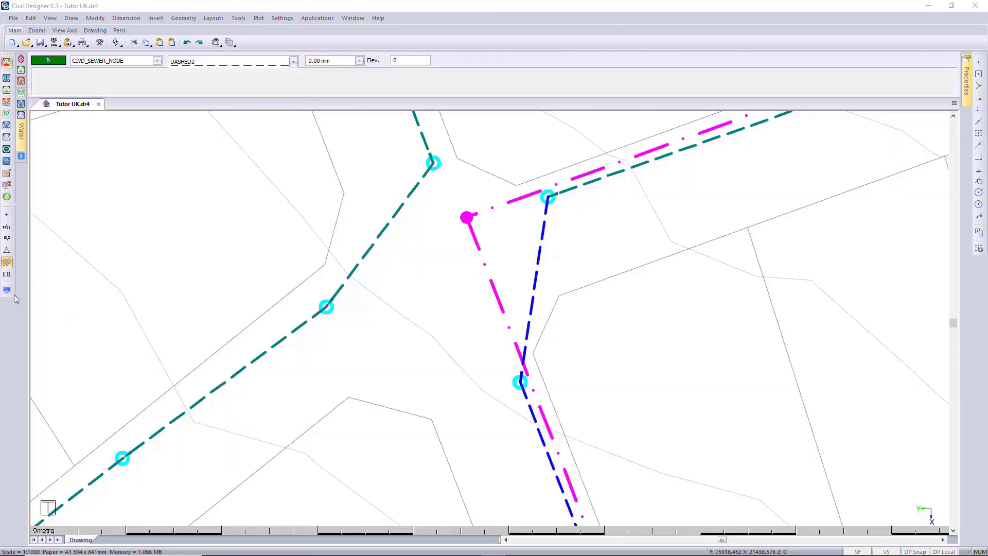
- Turn on road shading, the road contour display and slope arrows in the road string display settings
click(6, 290)
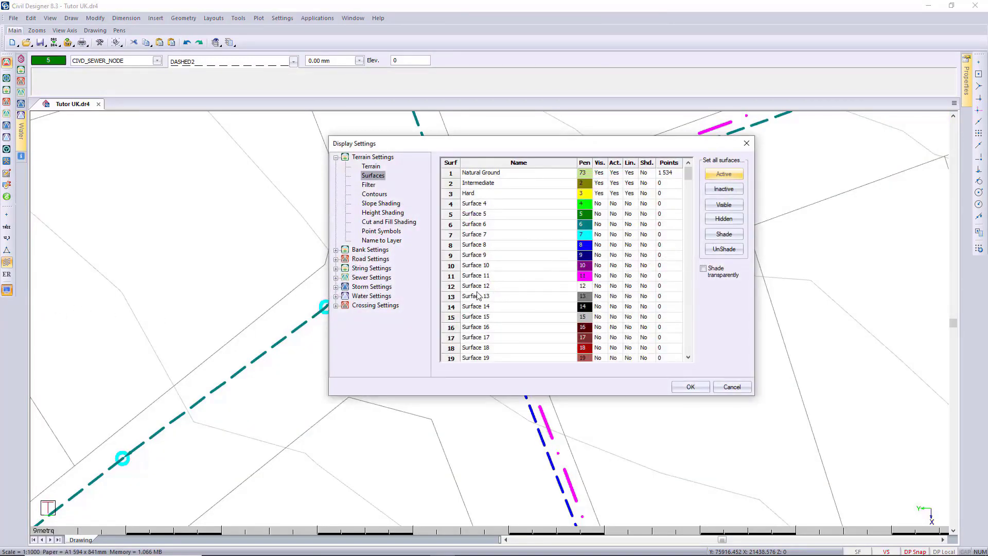
click(370, 259)
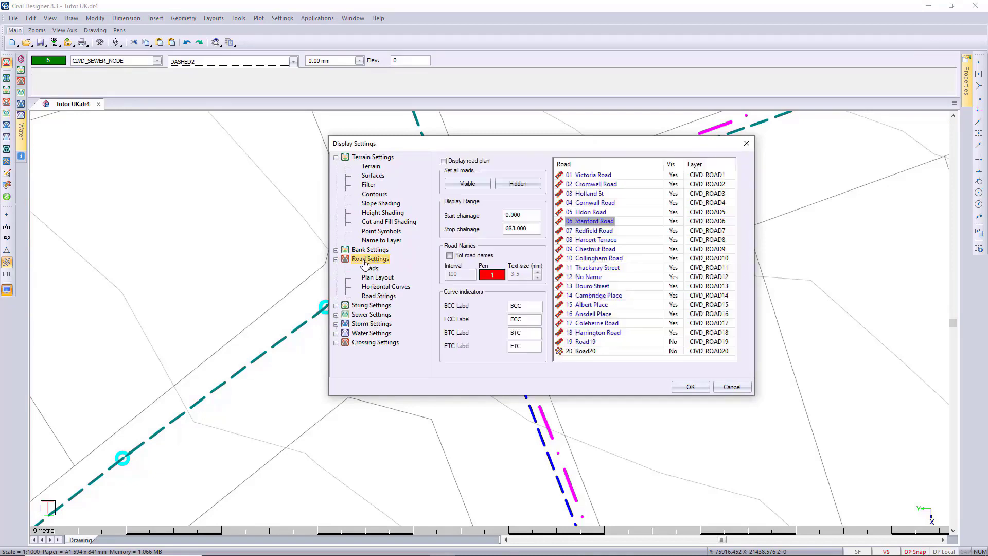
click(382, 296)
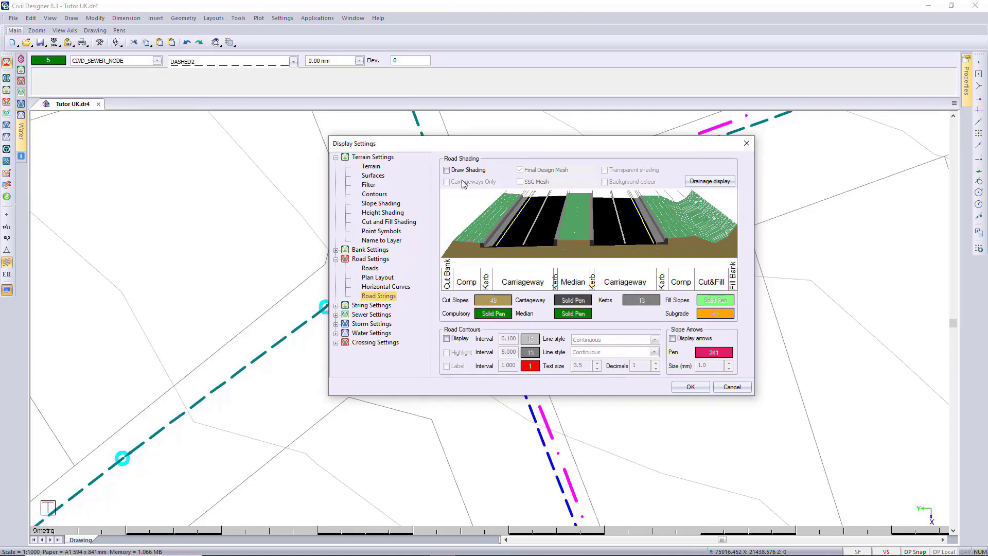
click(446, 170)
click(459, 339)
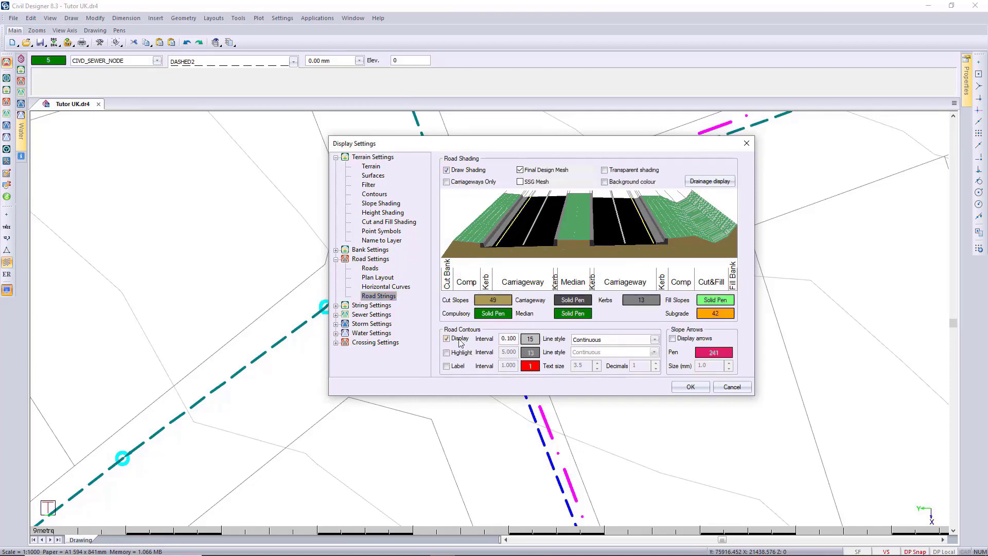
click(673, 339)
- Set the drainage display's flat slope tolerance to 0.5 %, show road edge low points, and apply the display settings
click(717, 184)
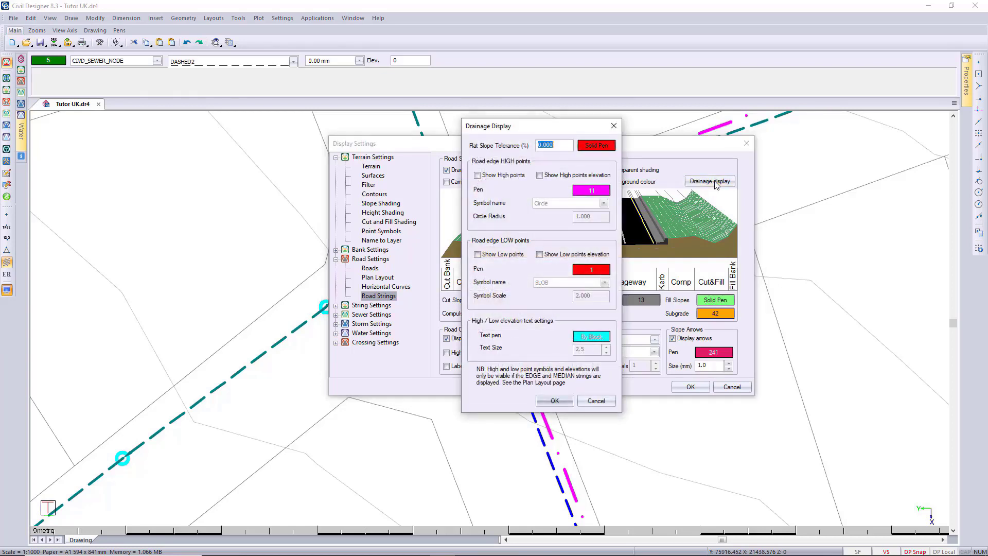
text(.5)
click(478, 254)
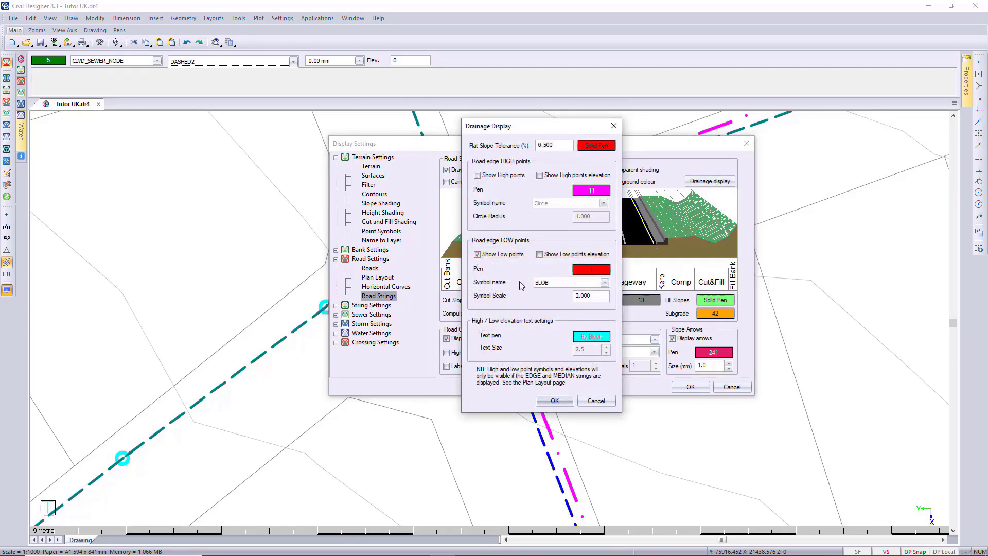
click(554, 400)
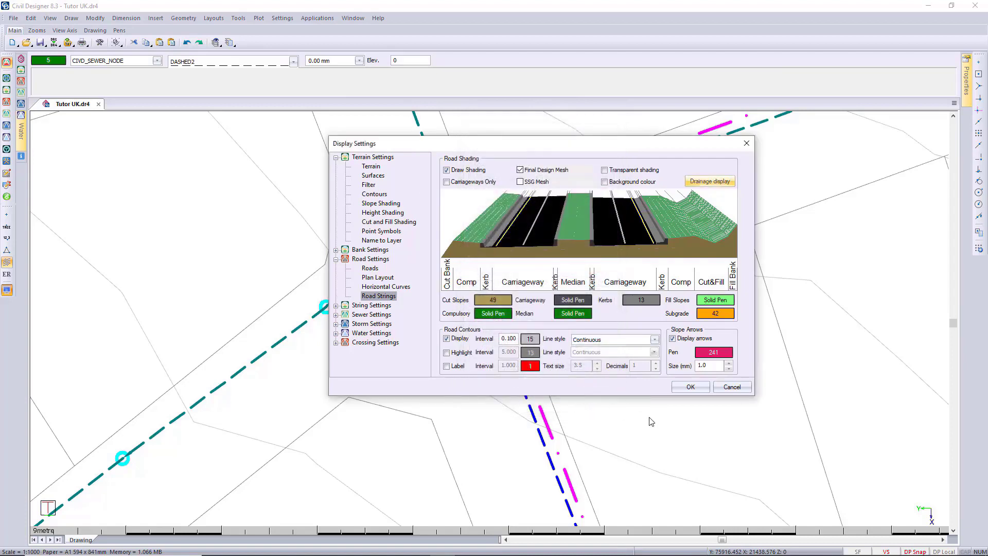
click(688, 387)
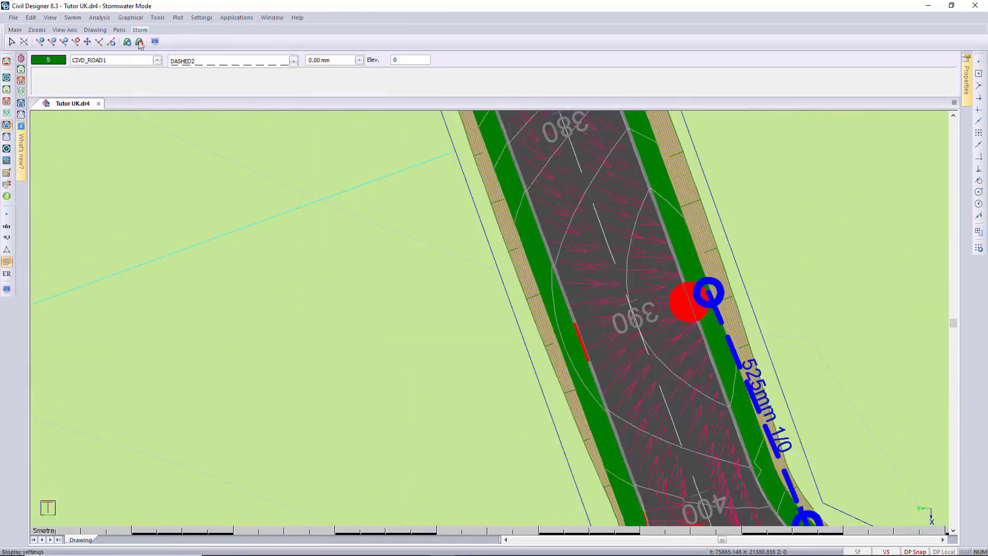
- Create a new storm node type named SW Catchpit
click(30, 17)
click(356, 231)
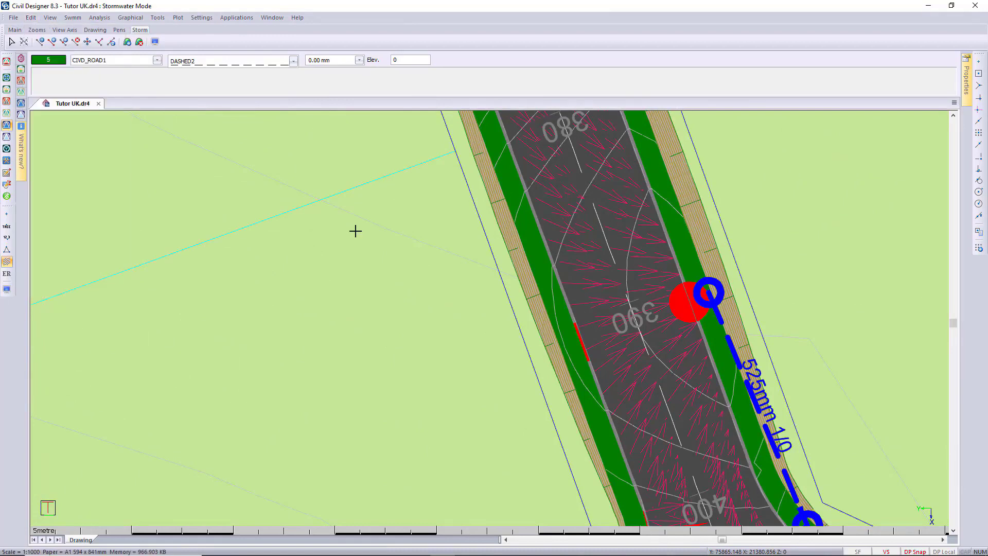
drag(420, 161, 234, 134)
click(230, 154)
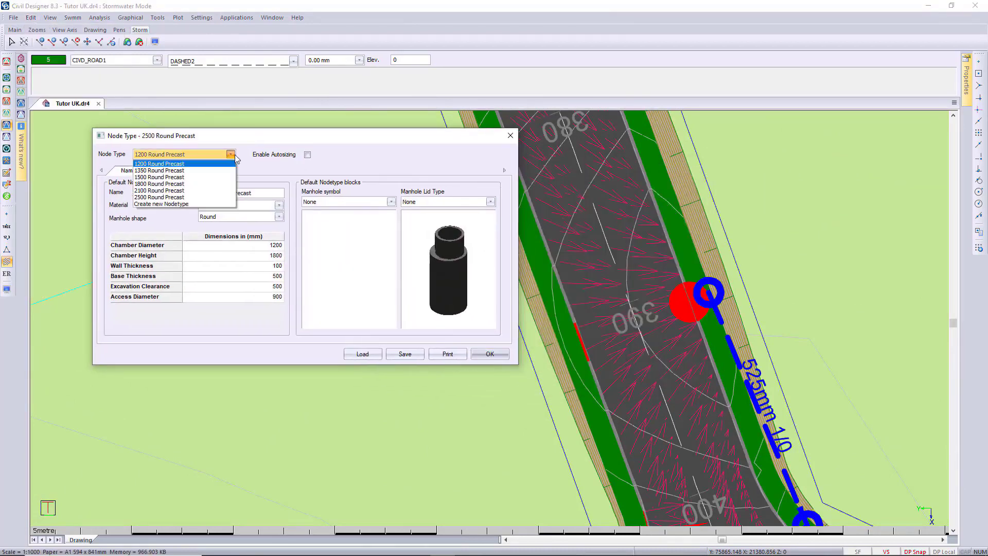
click(190, 205)
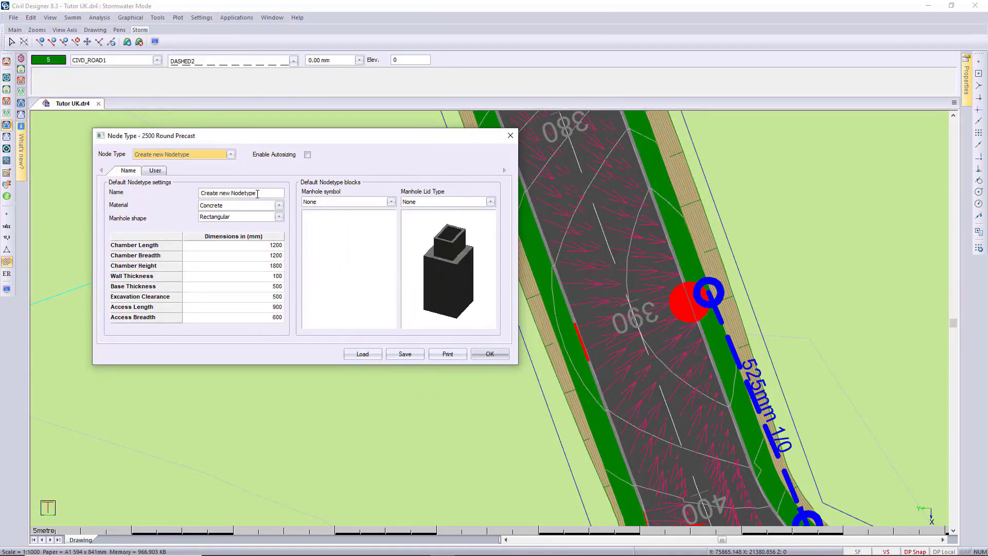
click(257, 193)
text(SW Catchpit)
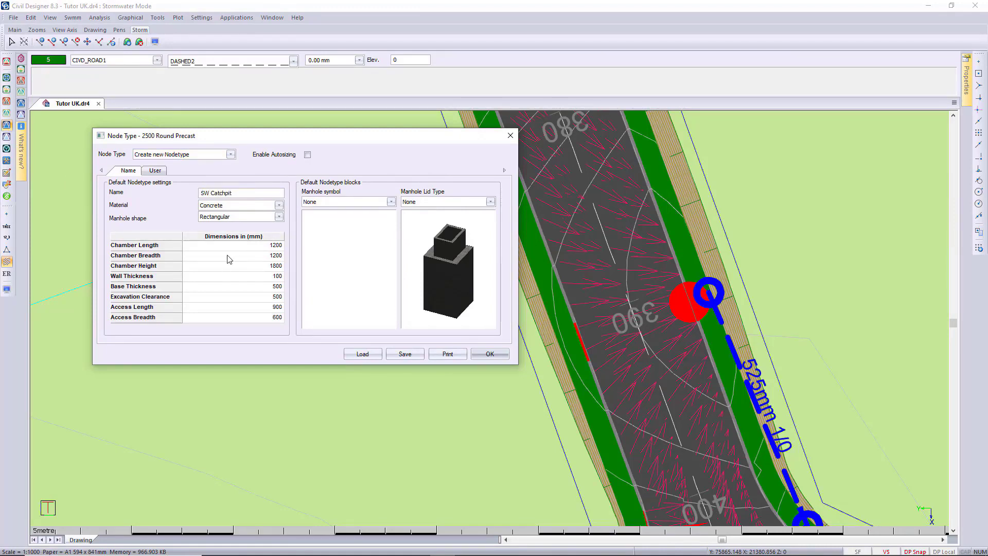
- Assign the CatchpitTopSlab3 lid type and the ST Square Manhole symbol to the SW Catchpit node type
click(490, 202)
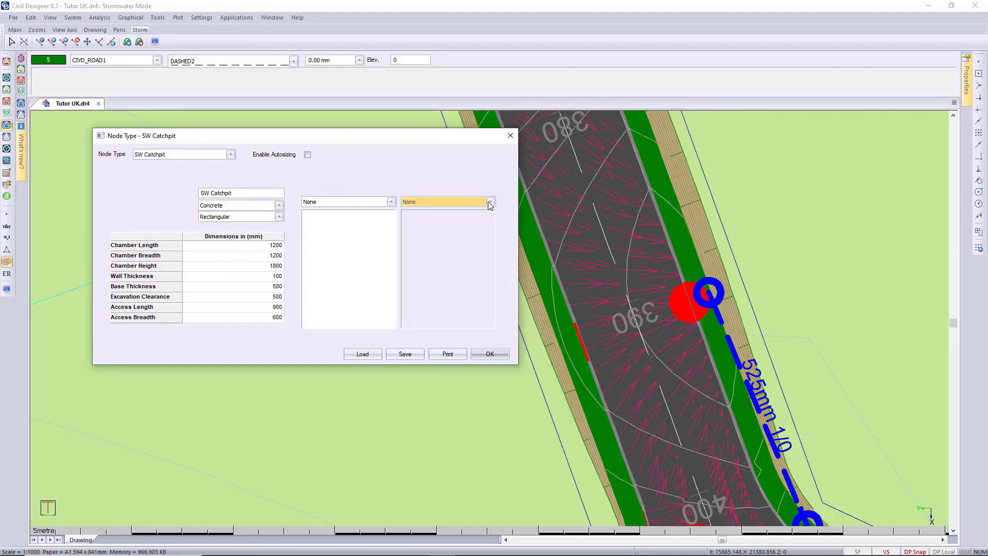
click(478, 235)
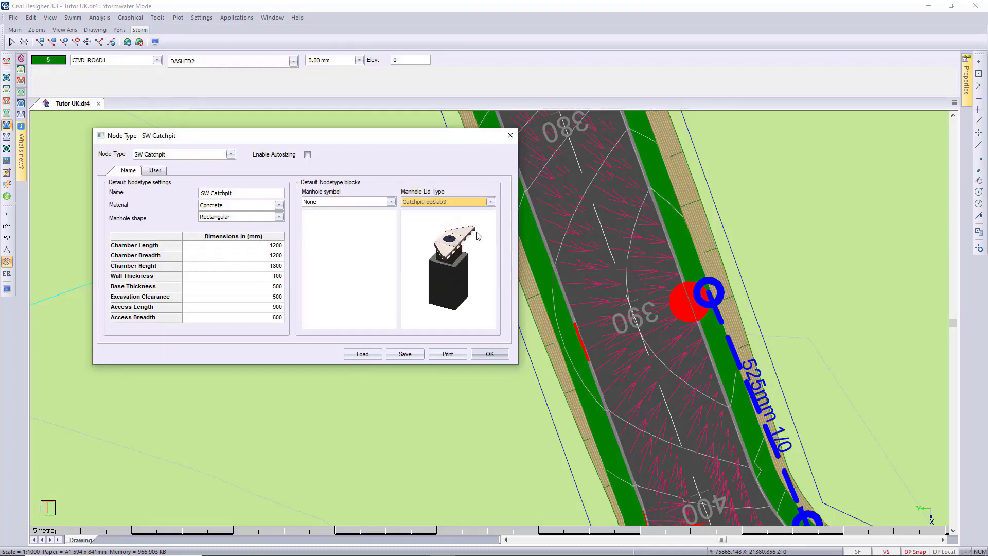
click(391, 202)
click(378, 218)
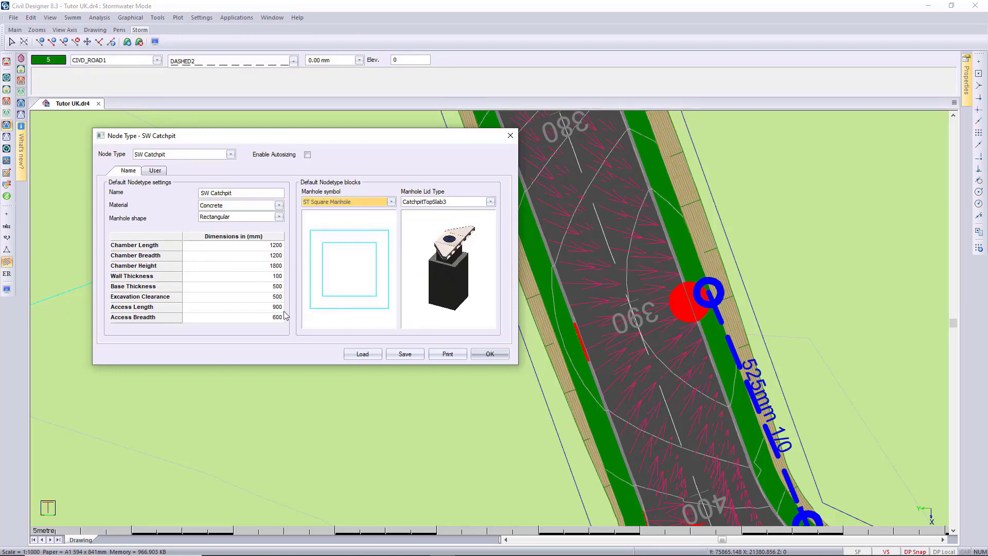
- Enable autosizing for the SW Catchpit node type, review its autosizing table and user fields, and accept the node type
click(308, 155)
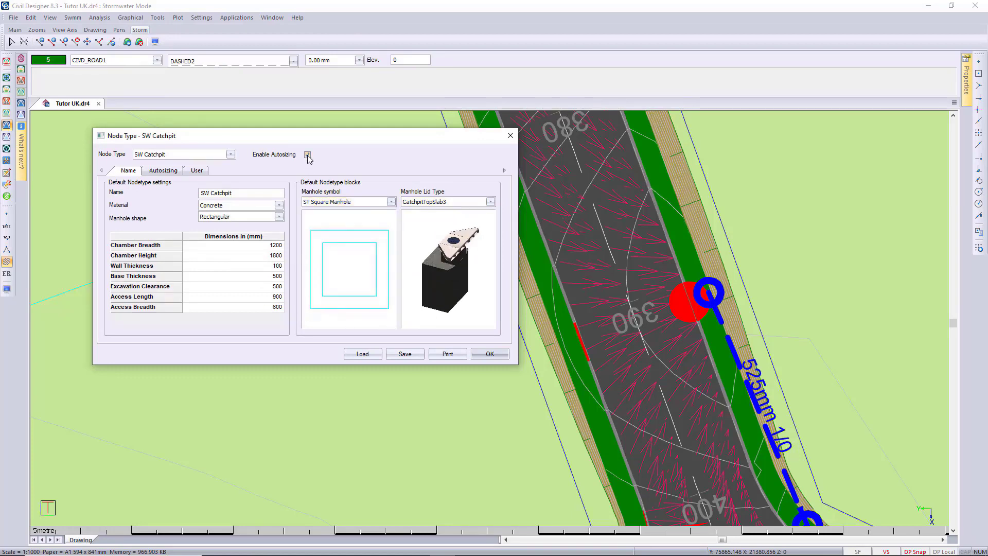
click(163, 170)
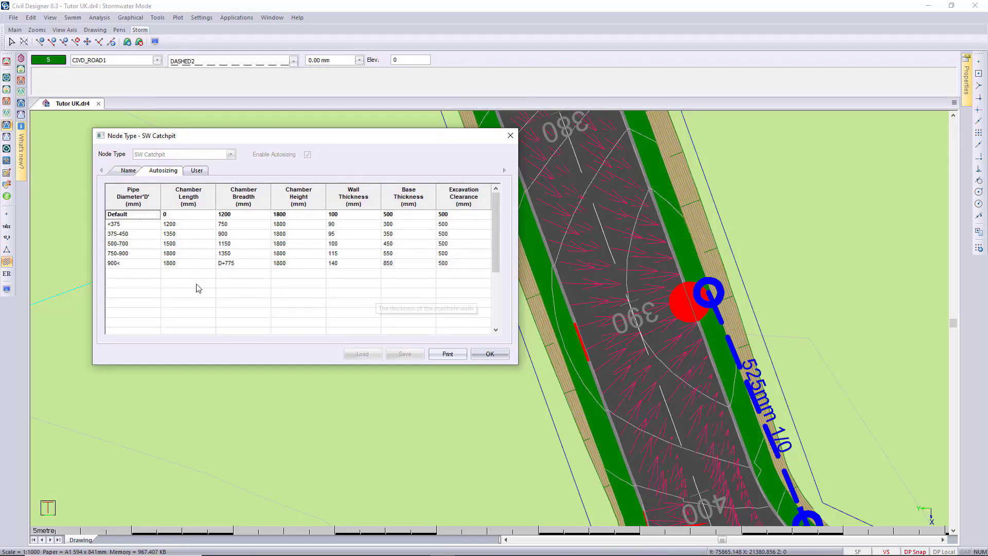
click(198, 170)
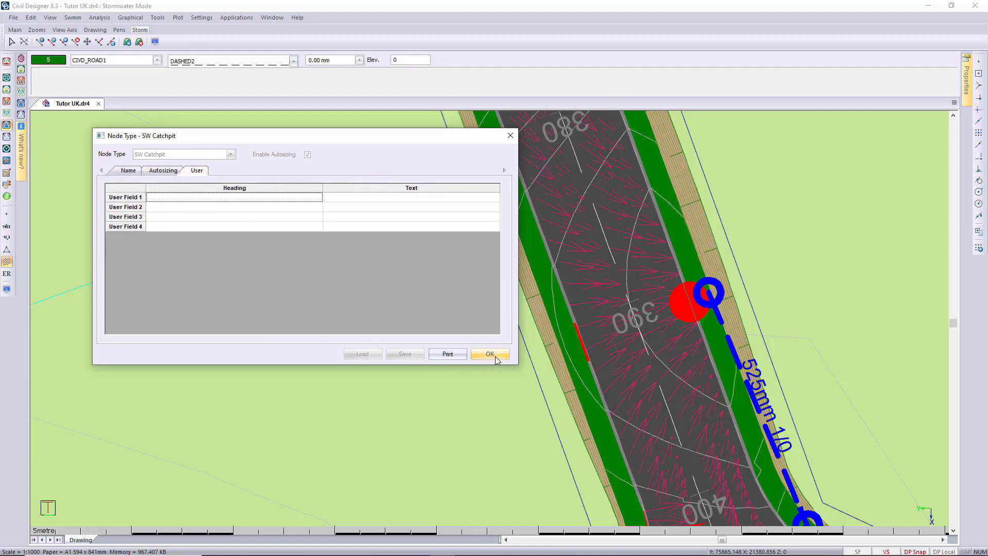
click(490, 354)
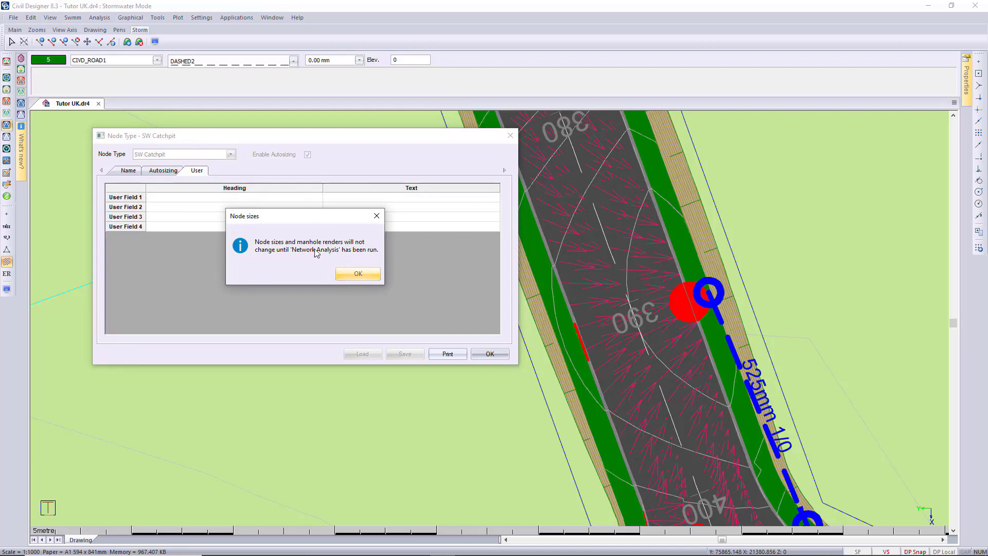
click(368, 279)
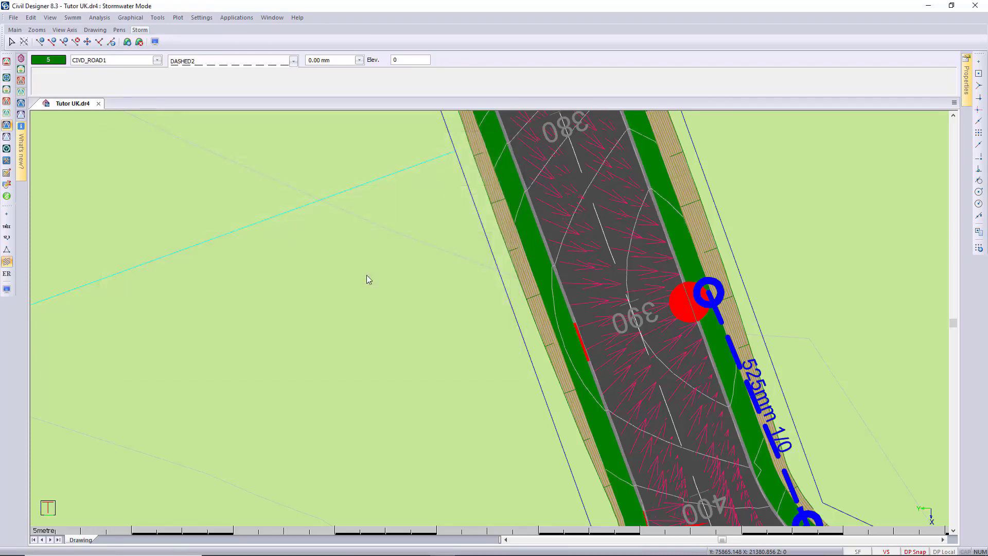
- Set the node type of storm node SWCP001 beside the road low point to SW Catchpit
right_click(722, 293)
click(742, 302)
middle_drag(717, 315, 580, 288)
right_click(585, 263)
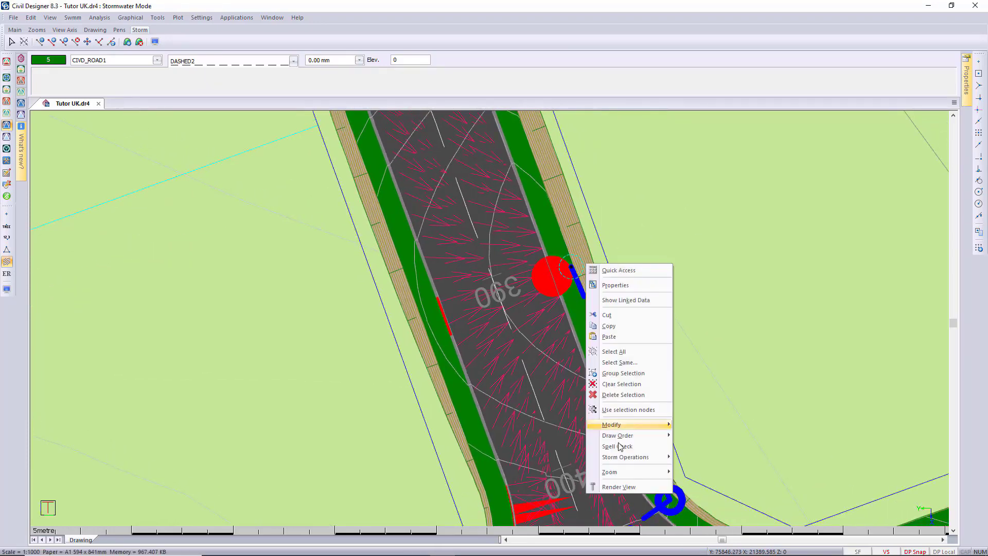
mouse_move(633, 459)
click(706, 460)
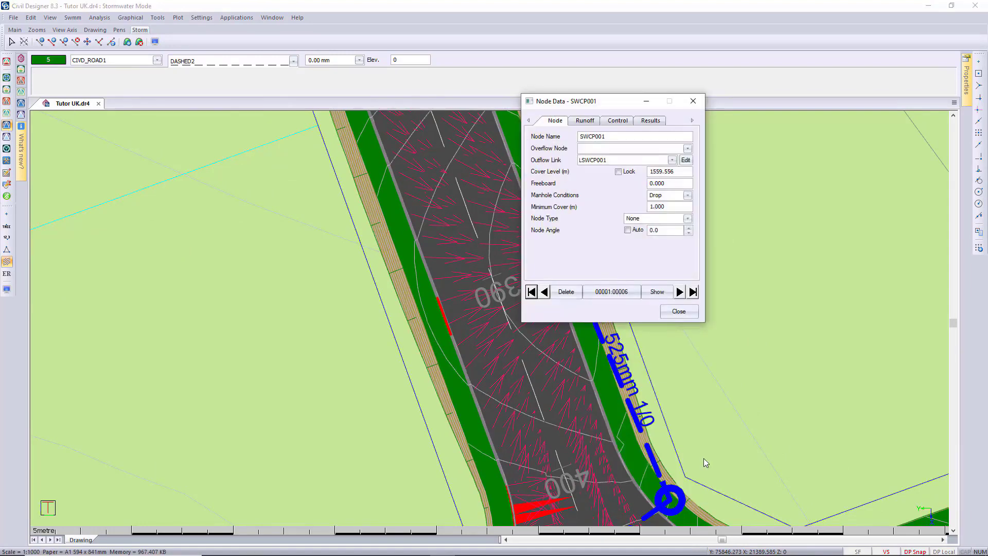
click(687, 218)
click(648, 276)
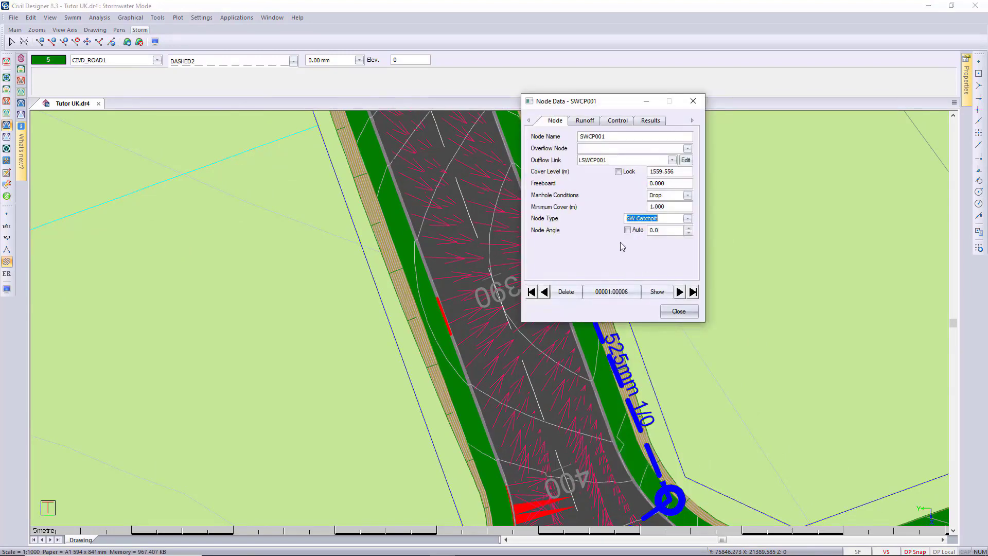
click(679, 311)
- Recalculate the cover levels of the storm nodes
scroll(560, 273, up, 2)
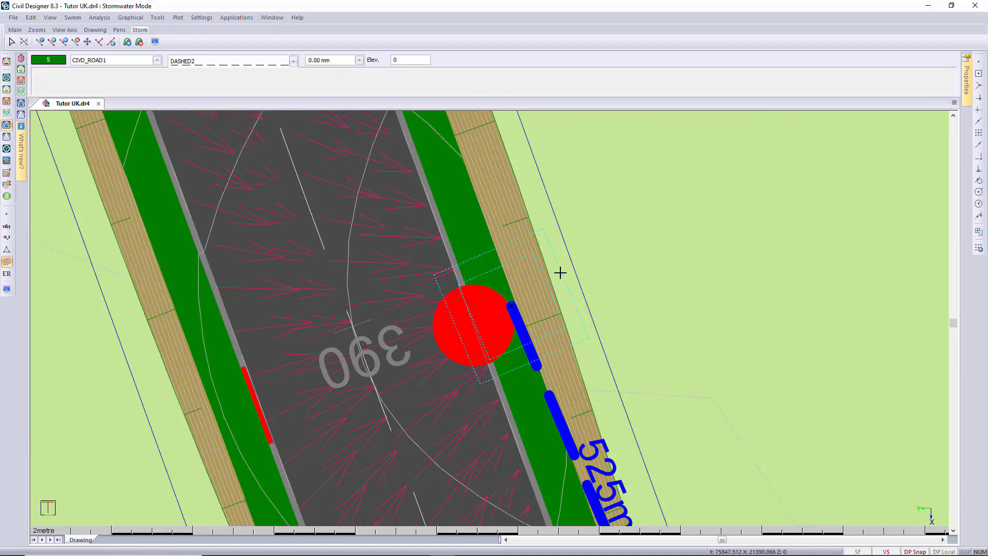
click(131, 17)
click(227, 125)
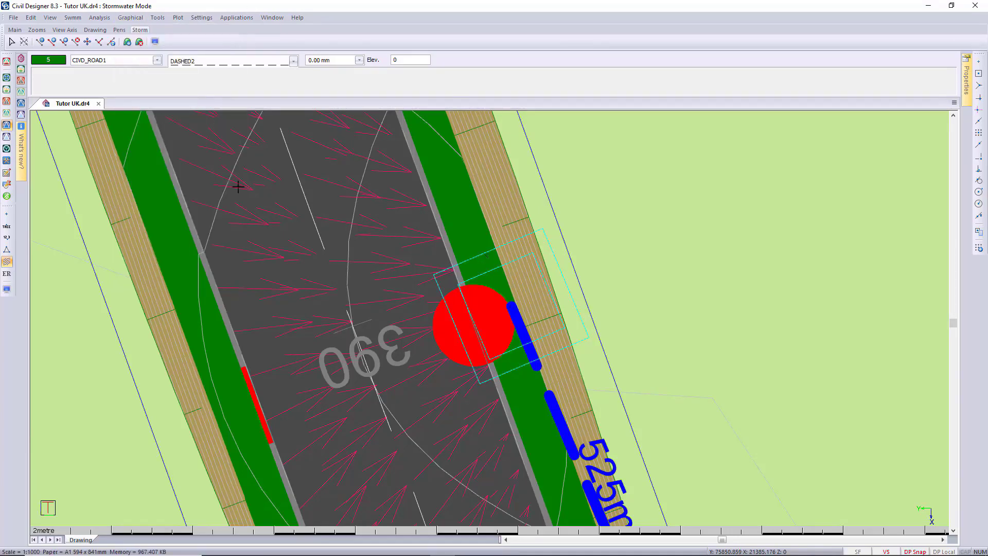
click(507, 338)
click(577, 333)
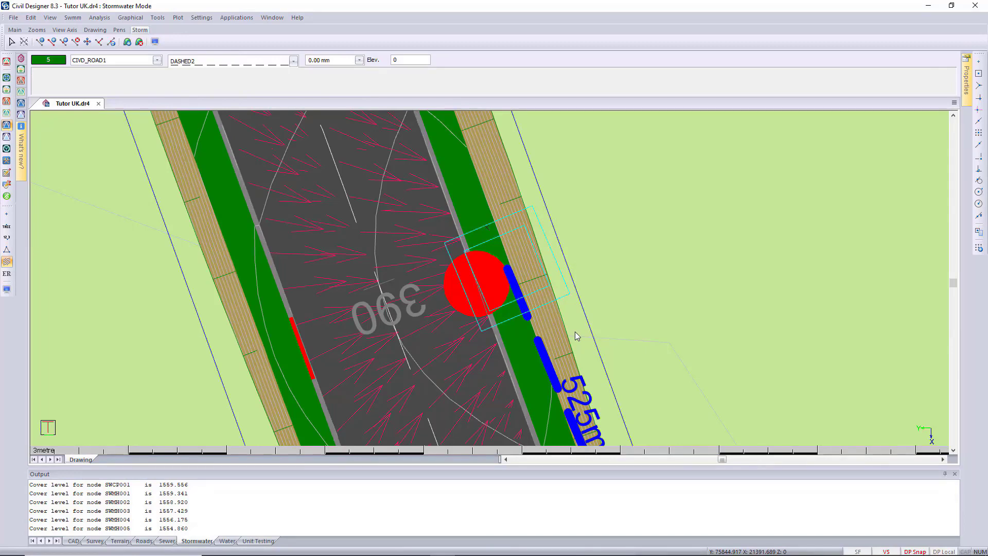
- Run the storm network analysis on all nodes, renumbering branches and links without keeping existing subnetworks, and close the results
click(100, 17)
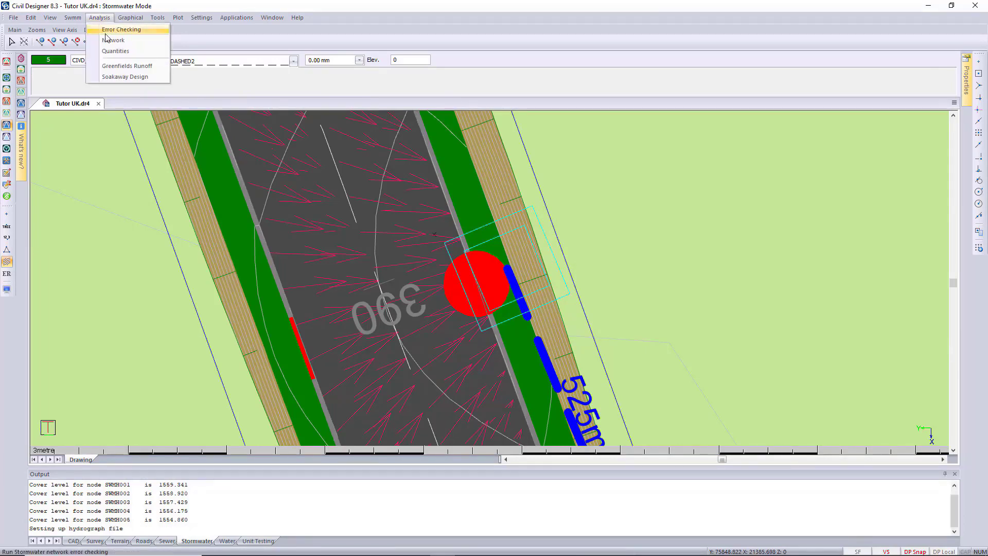
click(113, 30)
click(540, 378)
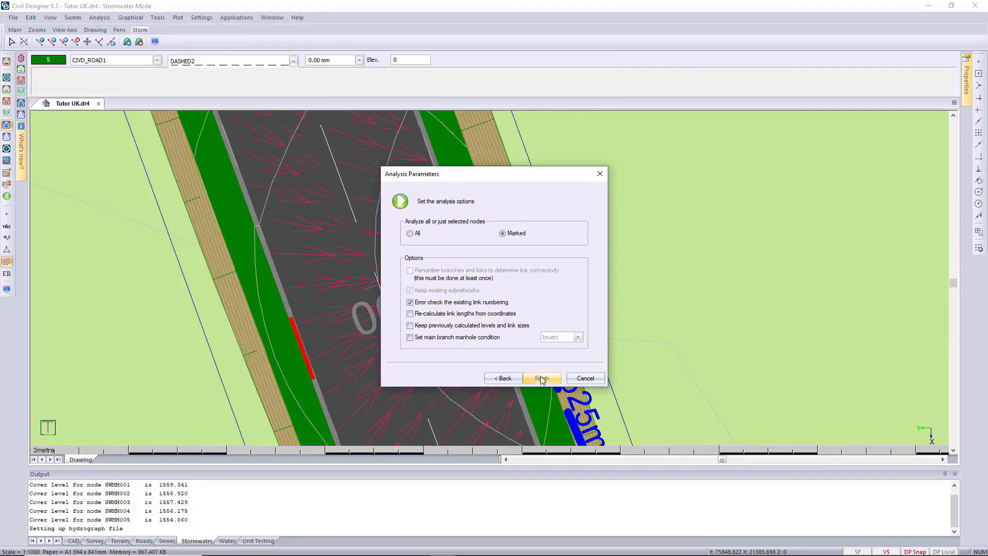
click(410, 233)
click(421, 270)
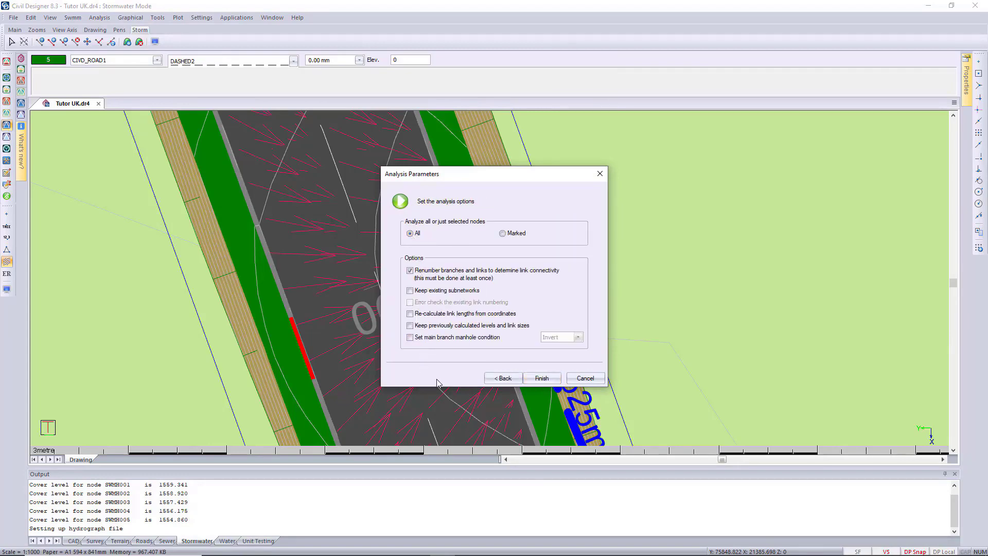
click(542, 379)
click(575, 332)
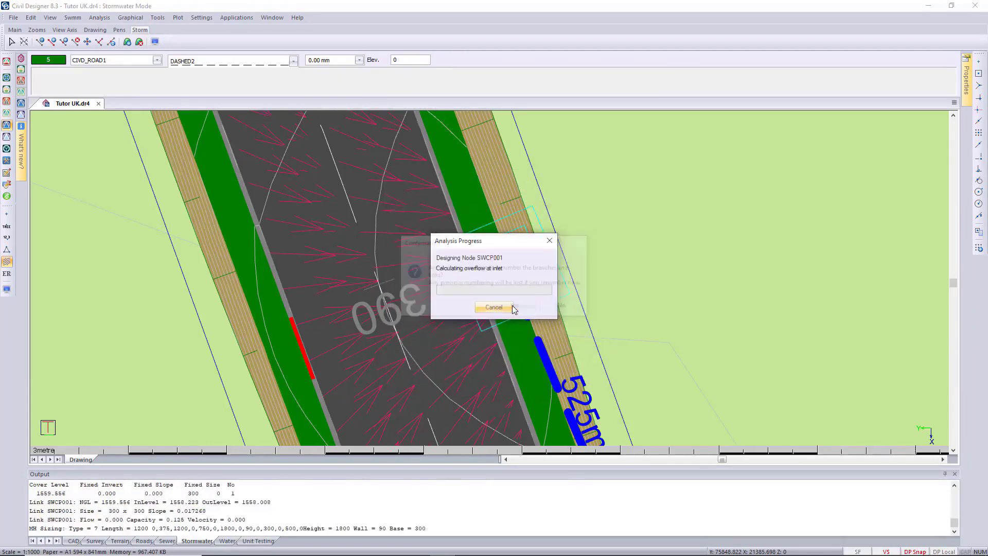
click(138, 8)
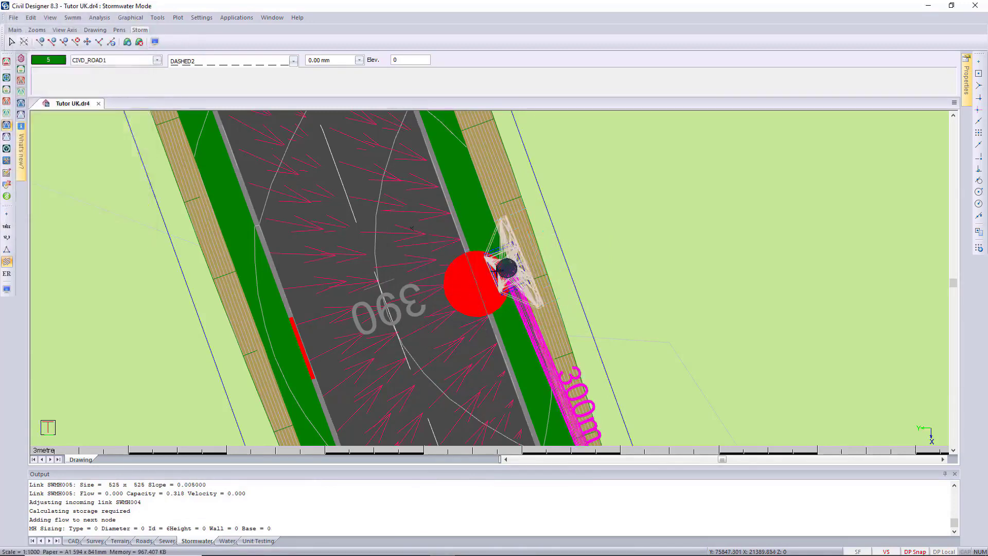
- Align the angle of catchpit node SWCP001 to the adjacent road kerb line
scroll(505, 275, up, 3)
click(564, 335)
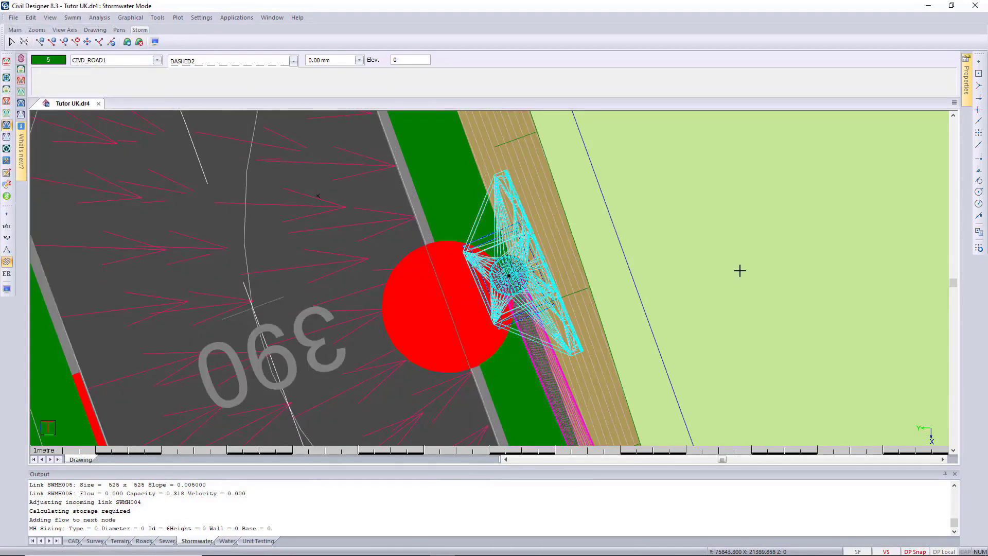
click(969, 92)
click(935, 207)
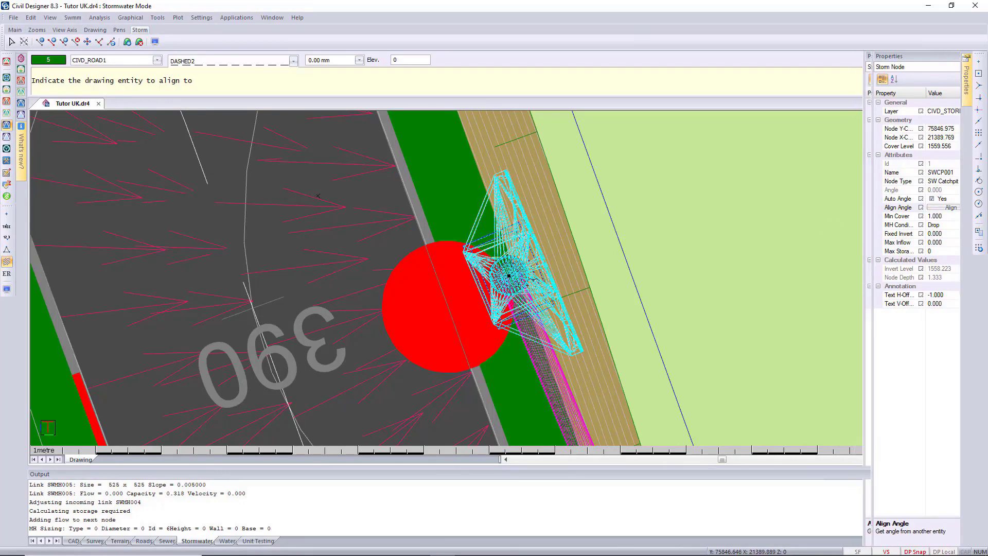
click(398, 166)
click(485, 307)
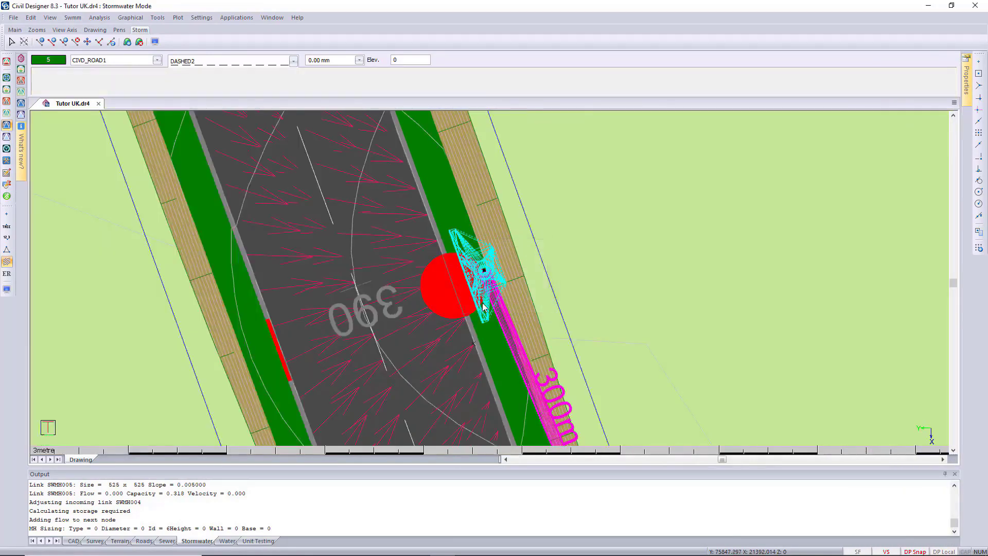
- Move catchpit node SWCP001 towards the road so that its inlet face lies along the kerb line
scroll(472, 279, up, 2)
scroll(472, 280, down, 2)
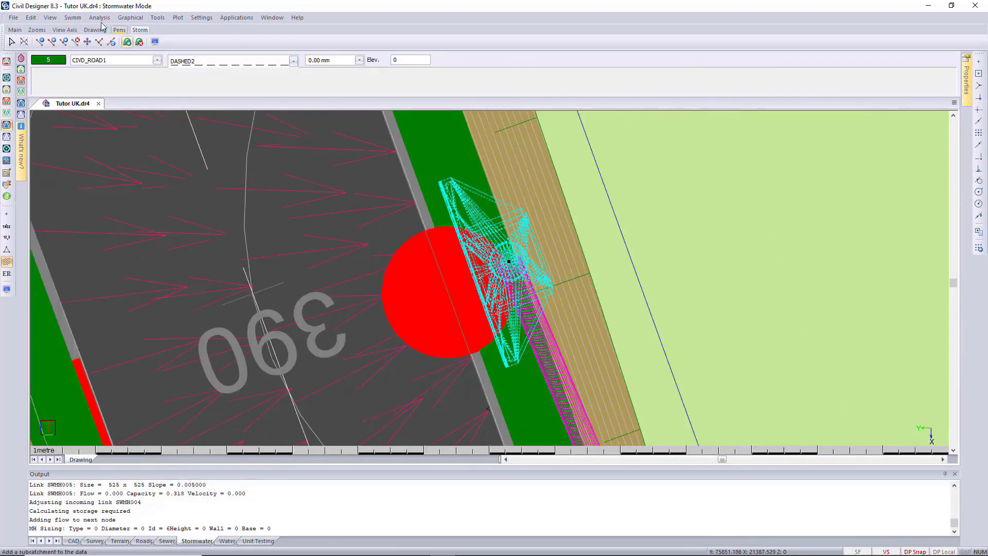
click(130, 17)
click(145, 113)
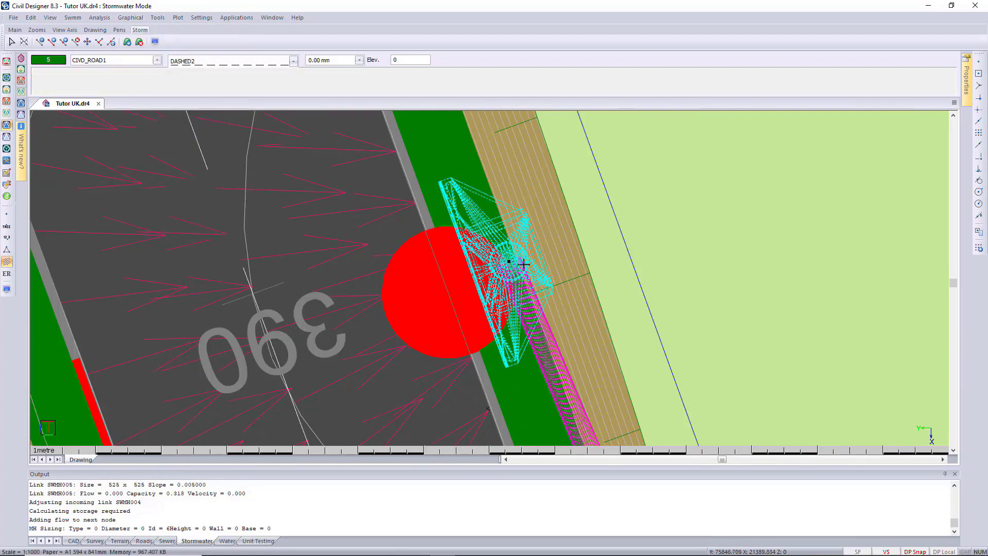
click(509, 261)
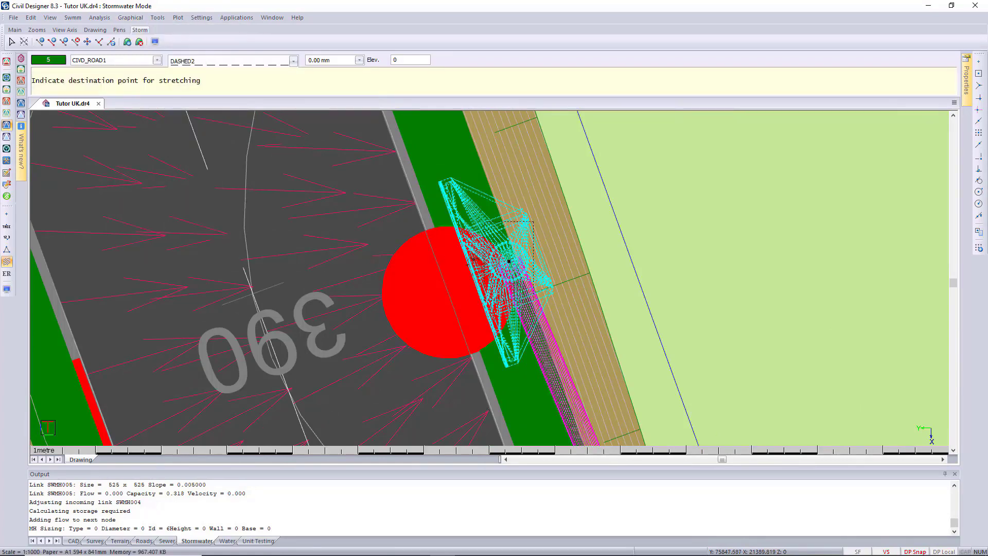
click(461, 265)
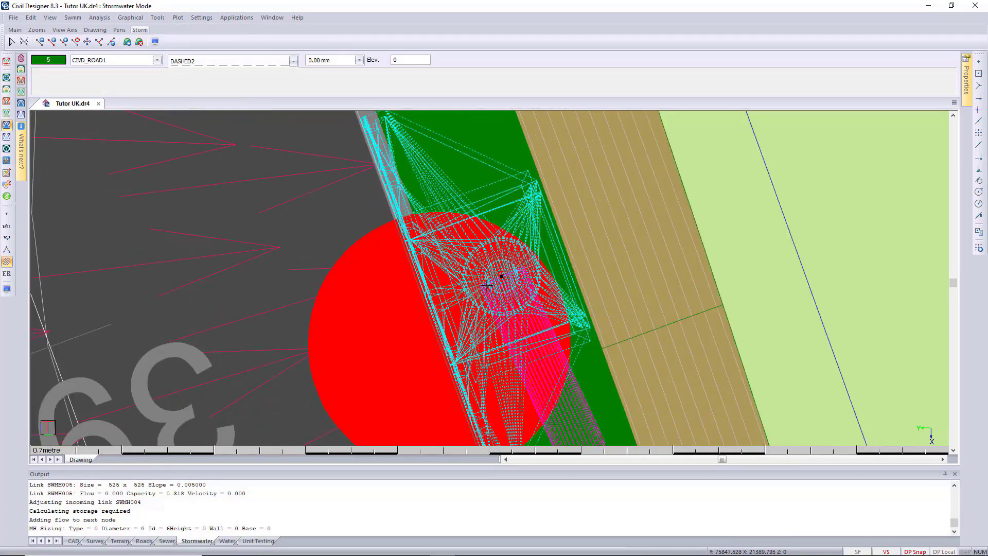
- Inspect the repositioned catchpit against the road kerb in the 3D render view, and return to the plan
right_click(466, 251)
click(490, 319)
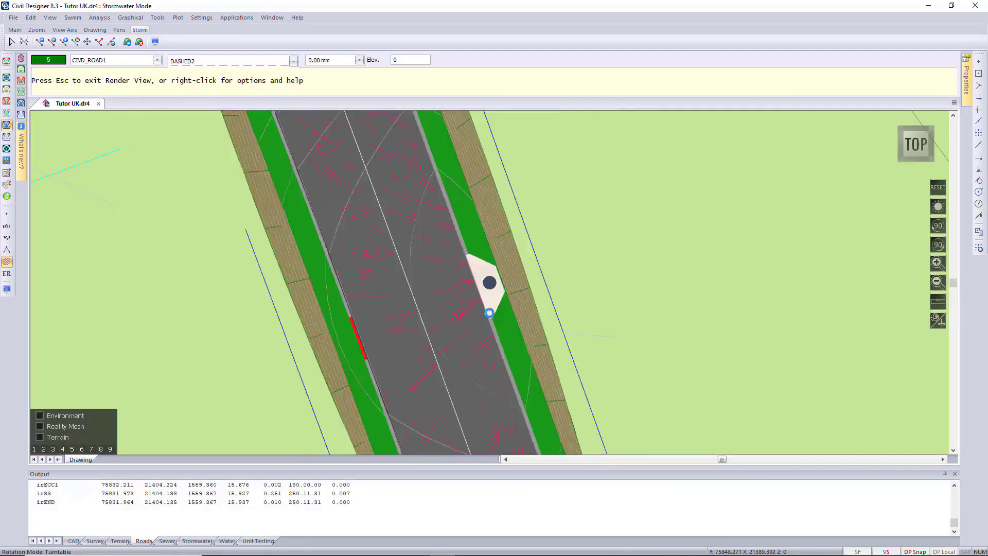
drag(489, 313, 348, 289)
scroll(486, 284, up, 8)
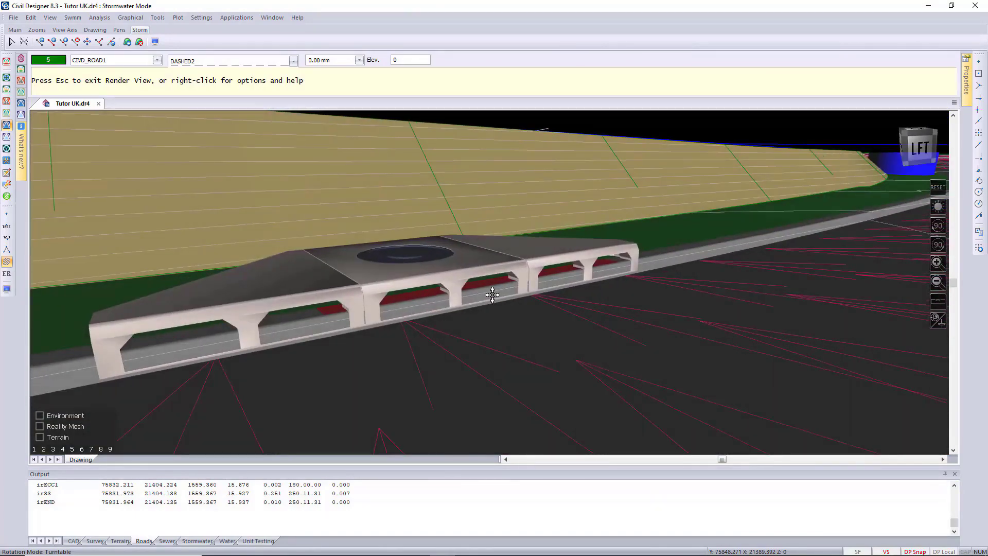
scroll(495, 289, down, 6)
key(Escape)
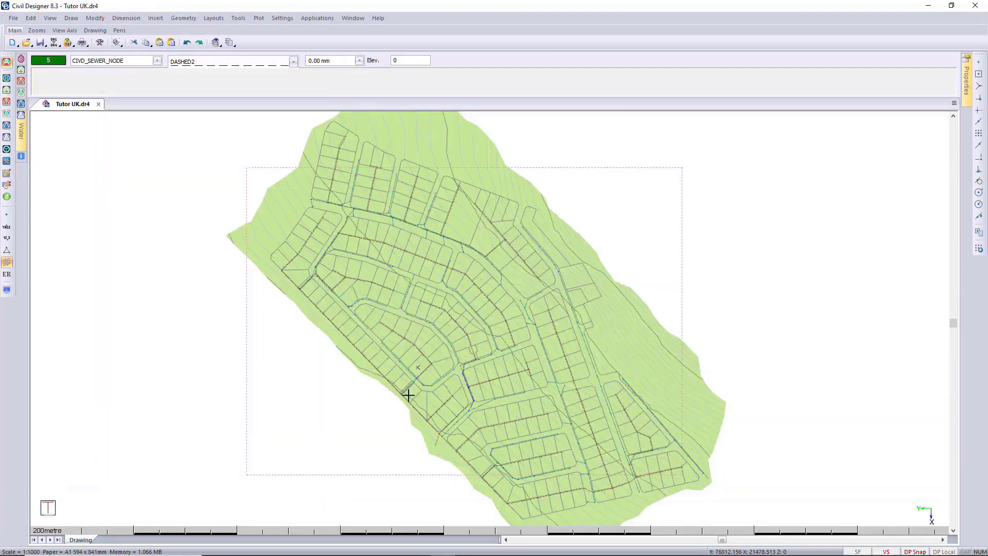
- Generate the sewer quantities with screen output and examine the manhole depths by manhole type, closing the report
click(125, 18)
click(135, 50)
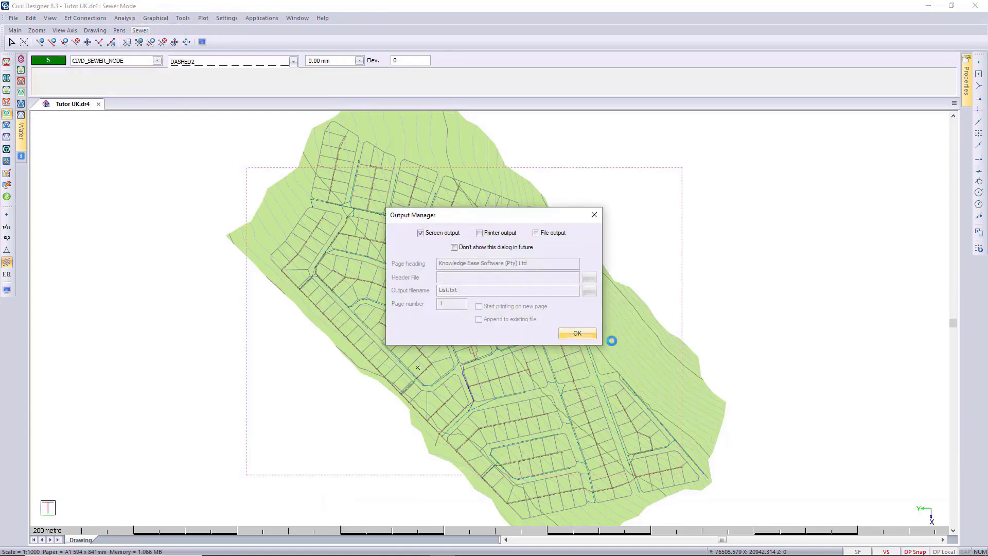
click(573, 335)
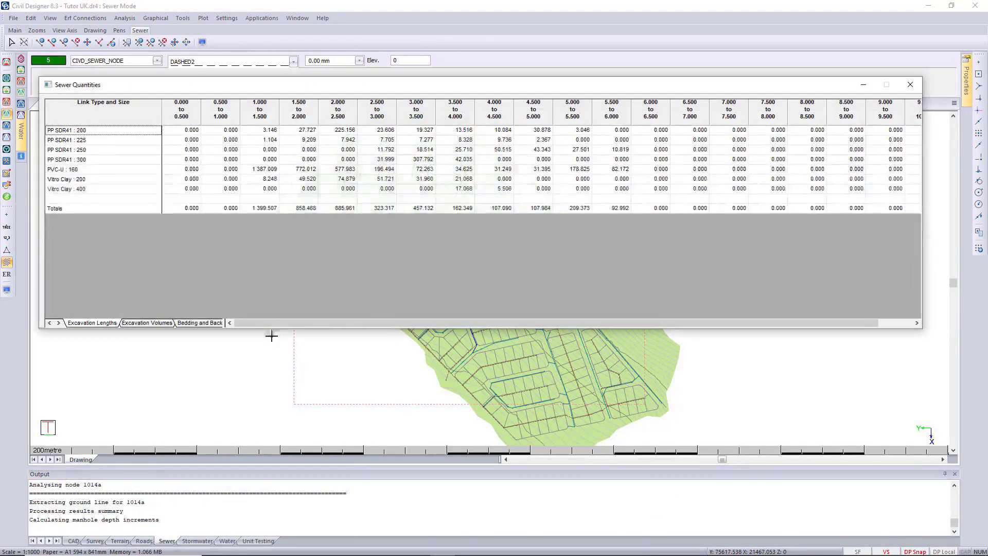
drag(229, 323, 394, 323)
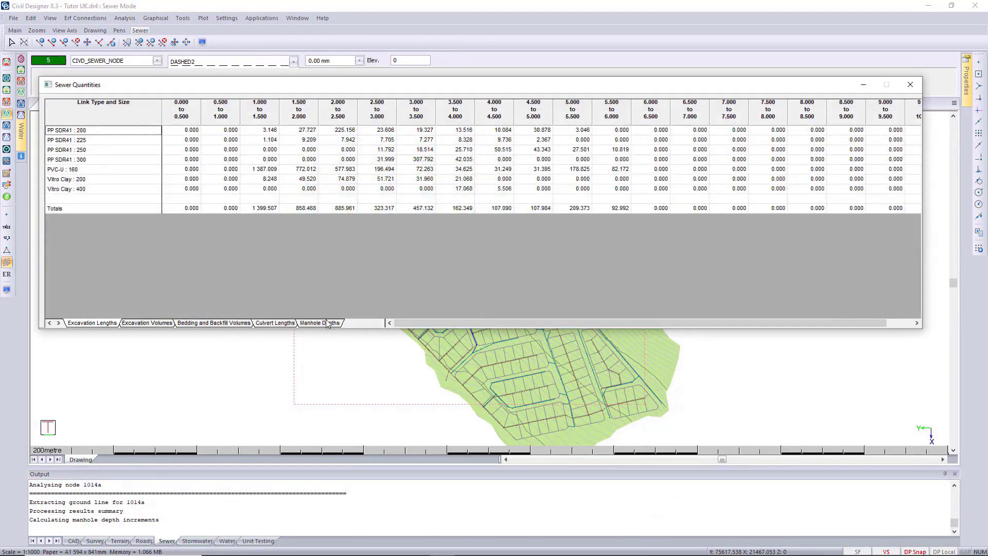
click(328, 323)
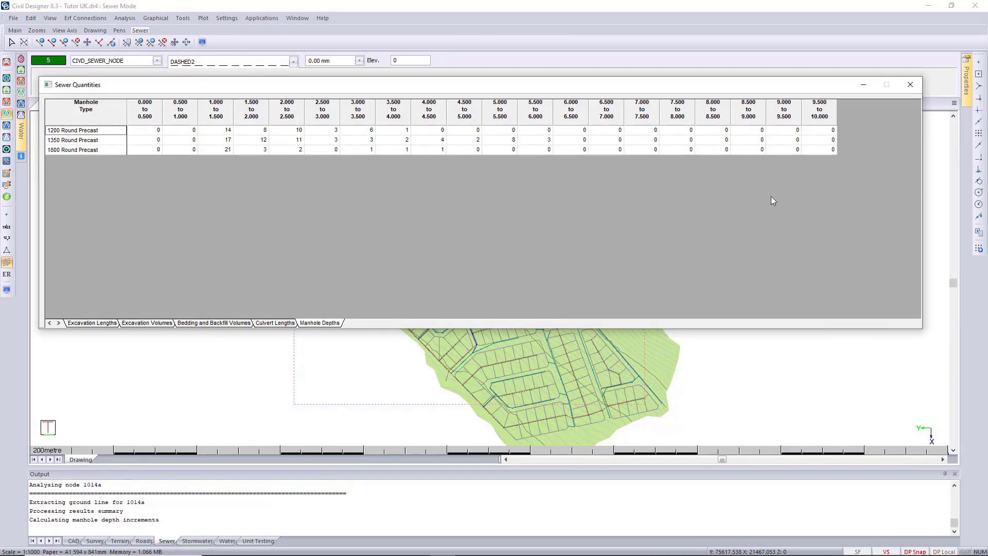
click(911, 84)
- Check for service clashes between Sewer and Storm with 0.300 m clearance, outputting the clashes to the CLASHES CAD layer
click(183, 18)
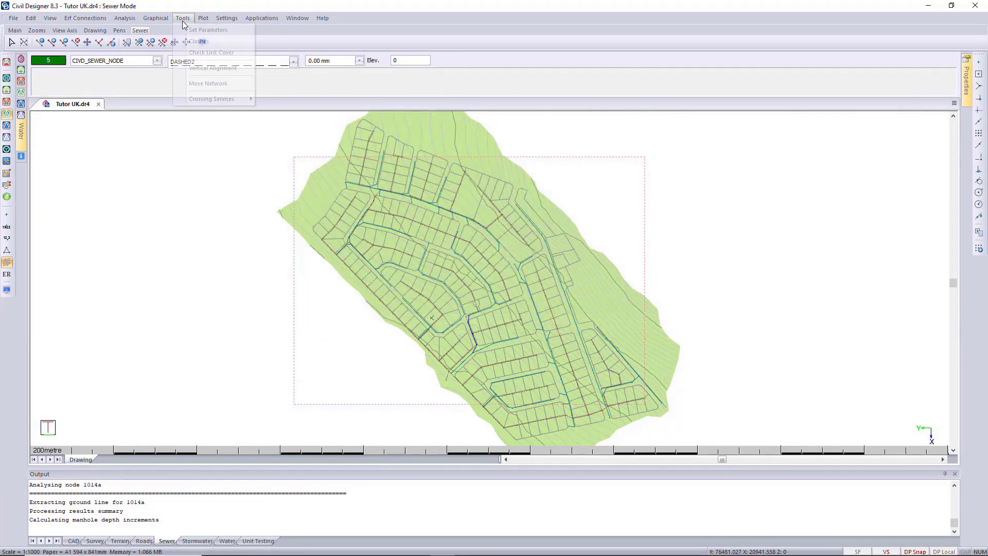
click(227, 41)
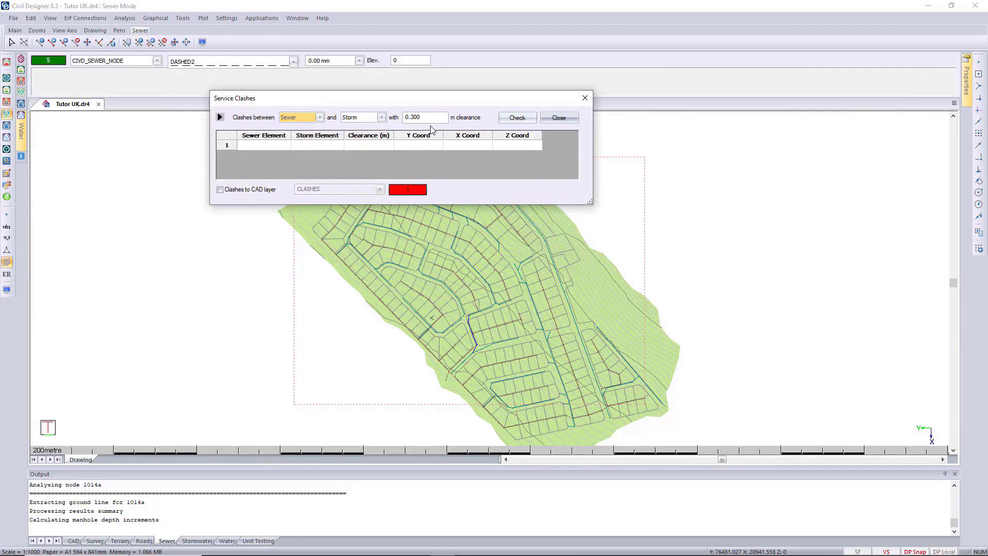
click(220, 189)
click(521, 117)
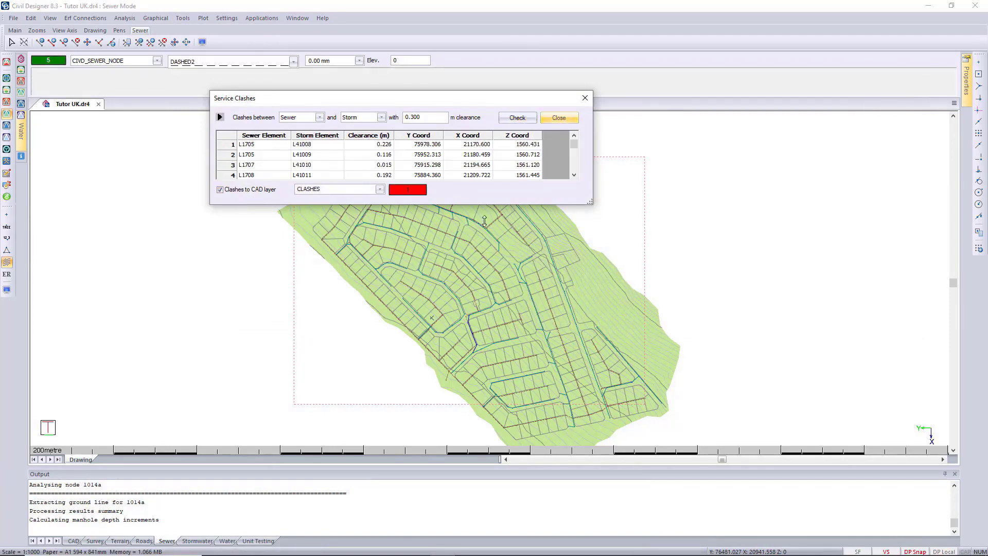
click(559, 118)
- Inspect the clash marker where the sewer pipe crosses the storm pipe in the 3D render view, and return to the plan
scroll(406, 315, up, 5)
scroll(623, 390, up, 5)
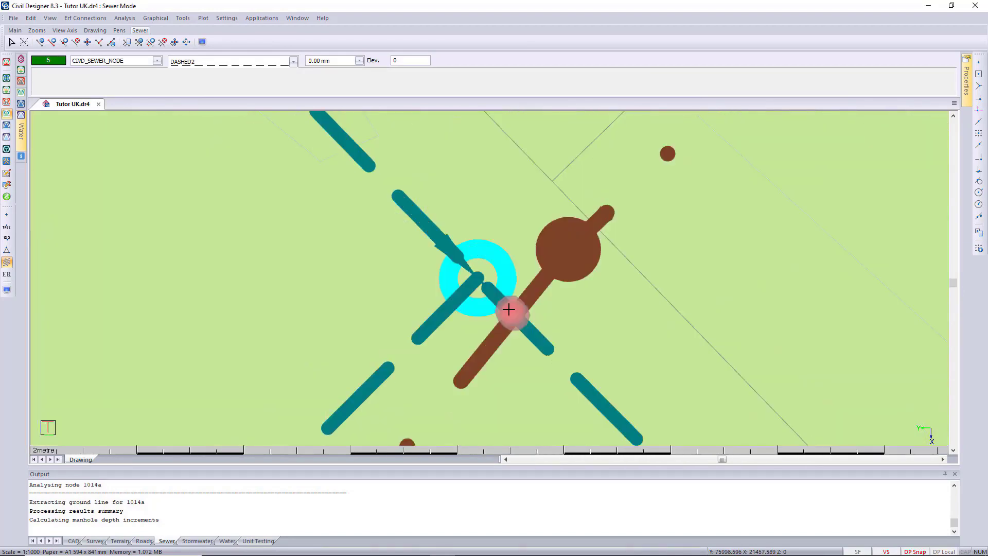
right_click(507, 307)
click(499, 360)
drag(500, 355, 574, 134)
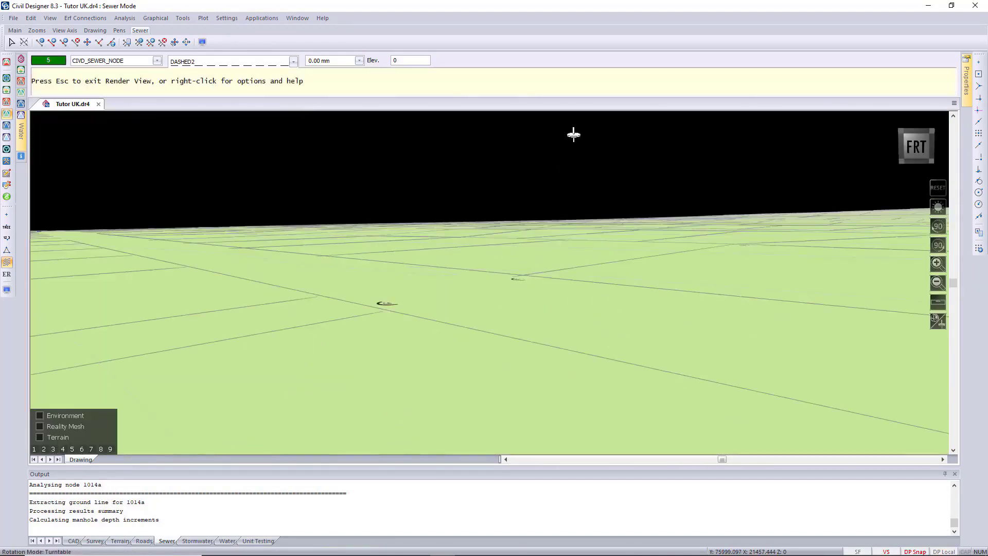
drag(546, 352, 532, 242)
scroll(490, 283, up, 6)
drag(534, 412, 470, 329)
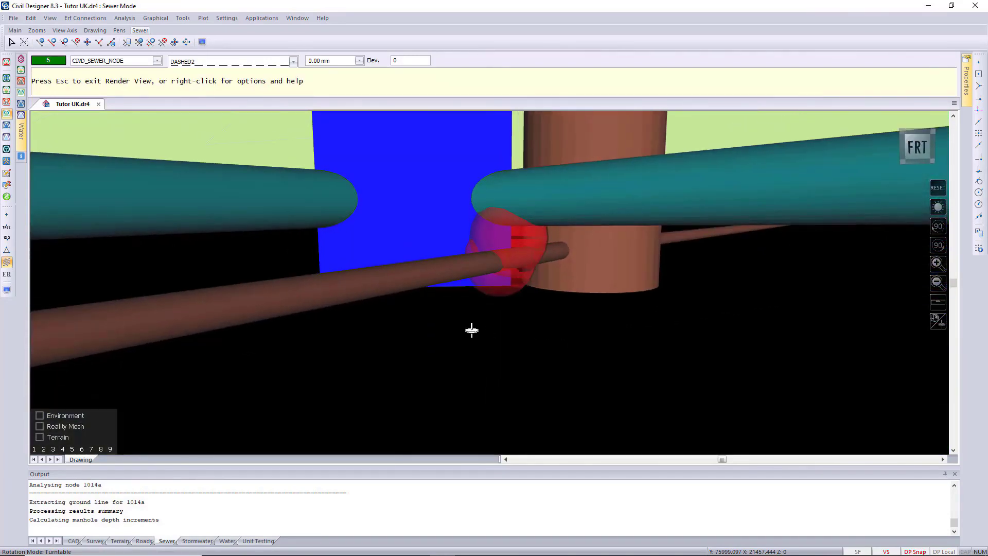
key(Escape)
click(470, 305)
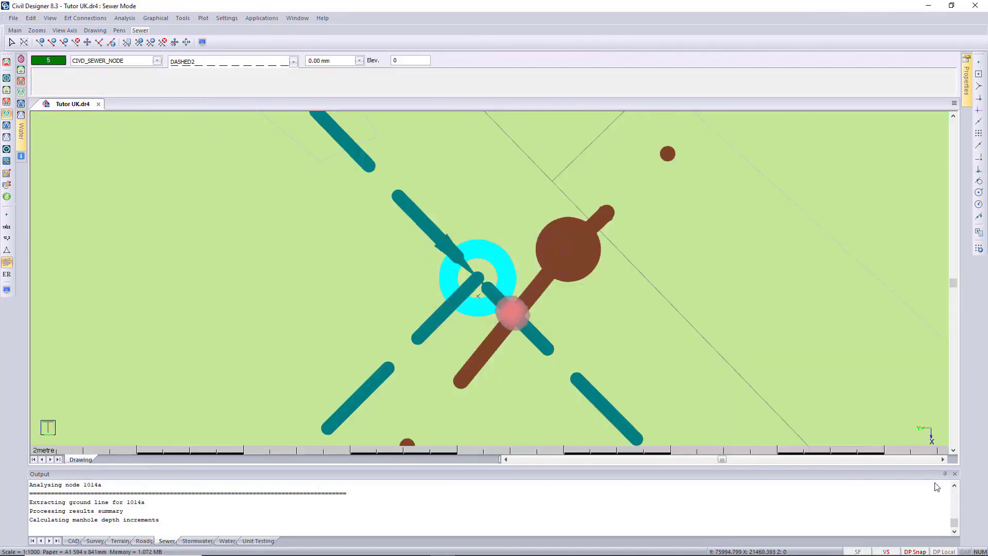
- Hide the output log and create a dynamically updating plan layout that includes the Sewer List and Storm List
click(954, 473)
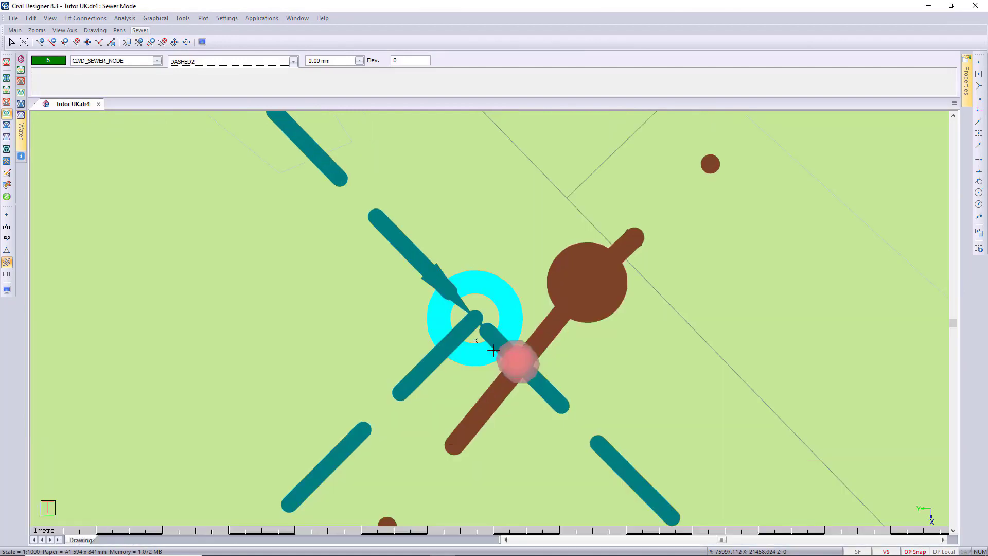
scroll(405, 311, down, 10)
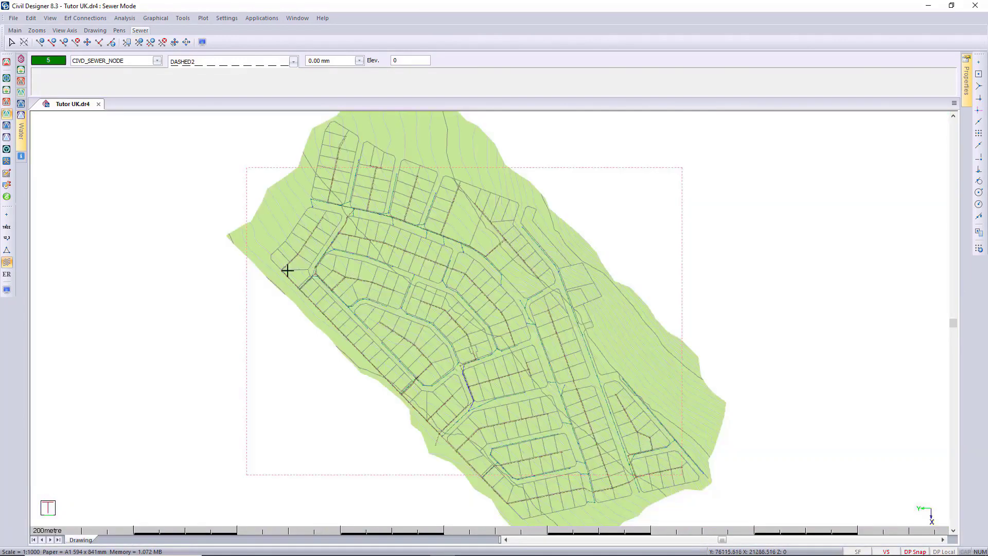
click(203, 18)
click(226, 27)
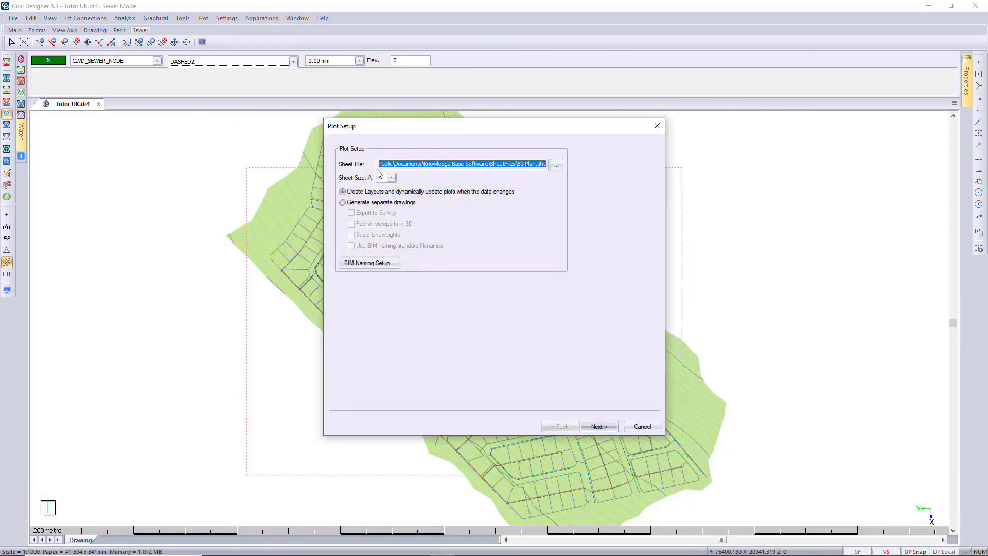
click(598, 426)
click(606, 426)
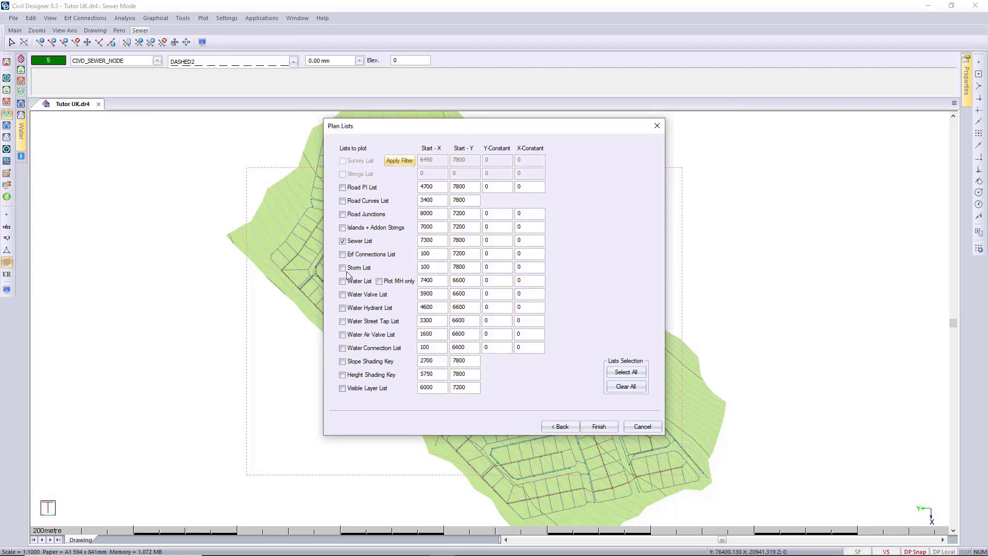
click(598, 426)
click(523, 393)
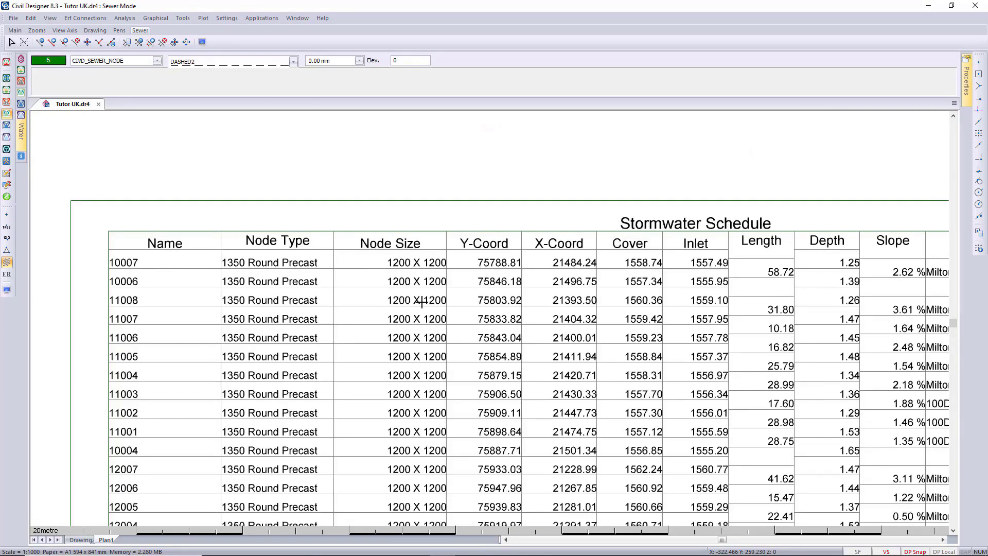
- Examine the node types and sizes in the Stormwater Schedule and Sewer Schedule on the plan layout
scroll(422, 301, down, 3)
scroll(814, 331, up, 2)
scroll(530, 299, up, 1)
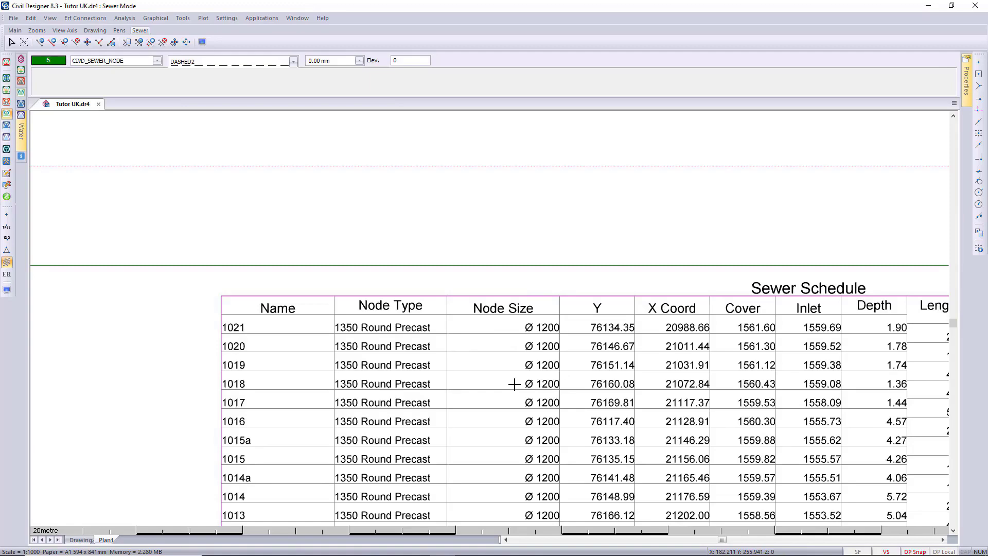
scroll(515, 384, down, 1)
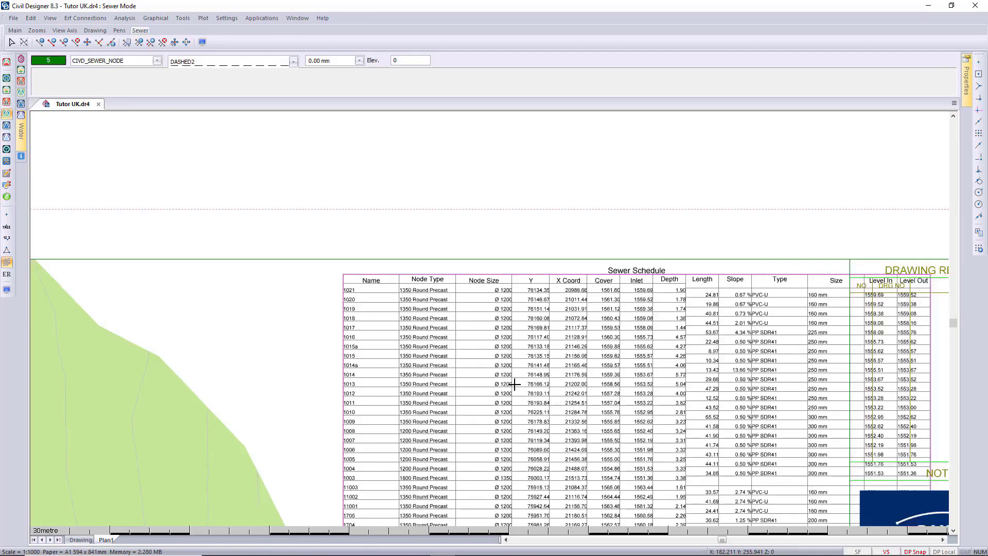
scroll(514, 384, down, 3)
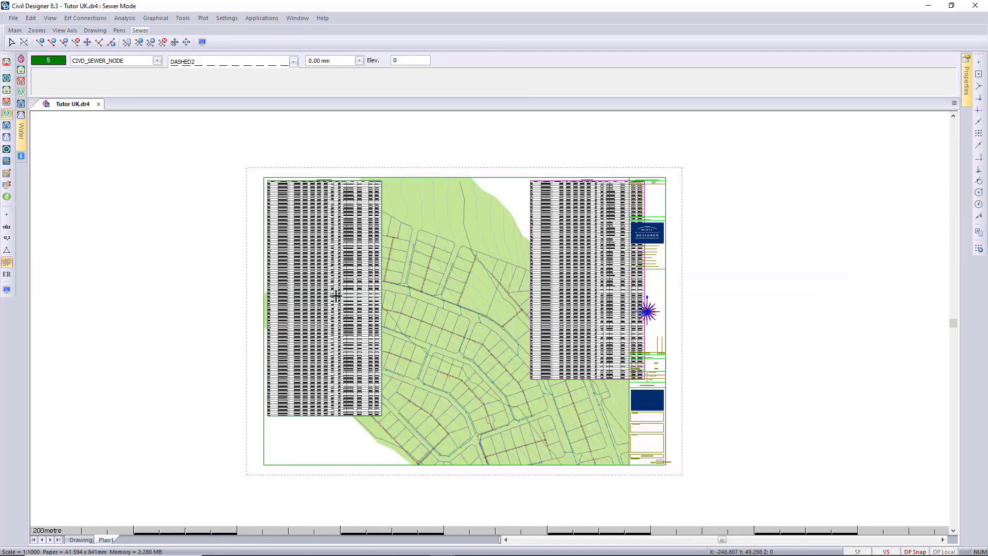